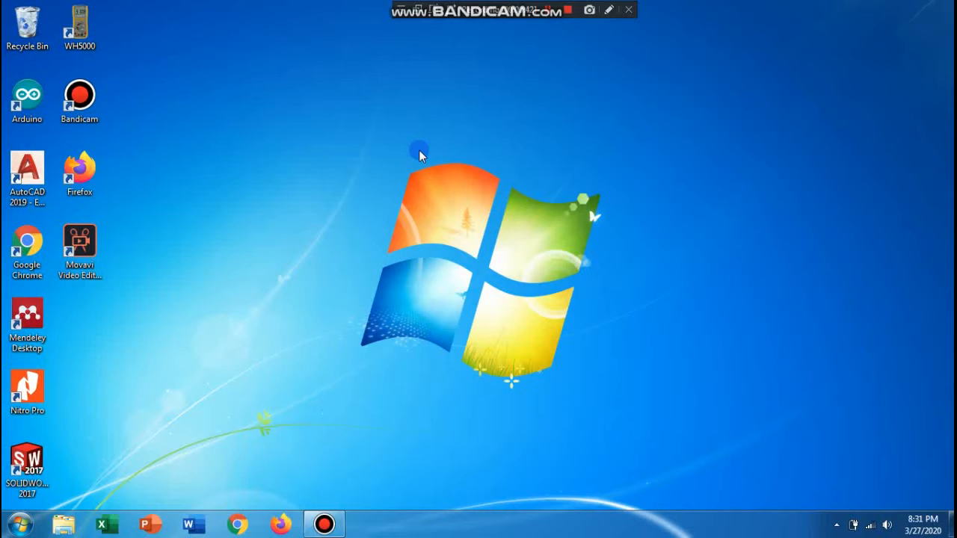
Start a new blank drawing in AutoCAD 2019 with the grid display turned off.
{"action": "left_click", "coordinate": [30, 183]}
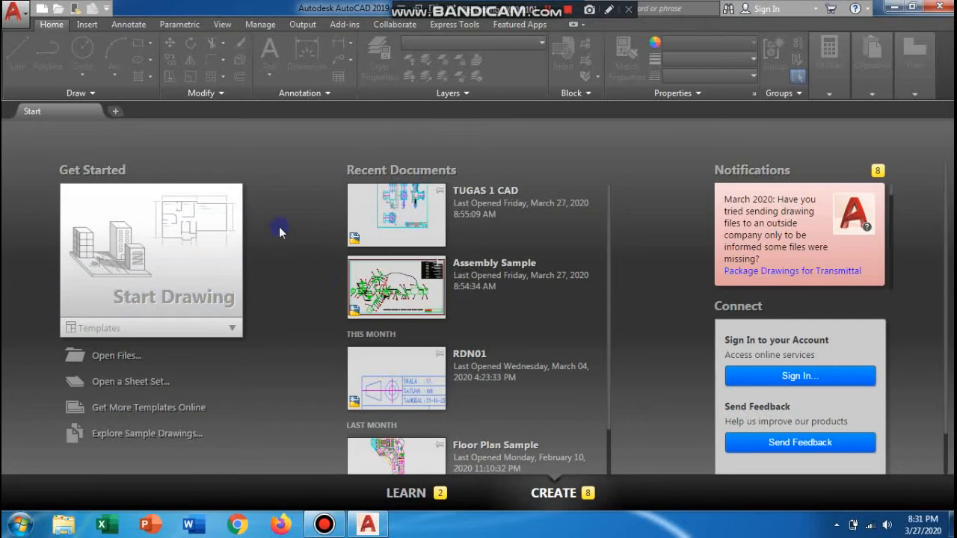
{"action": "left_click", "coordinate": [144, 280]}
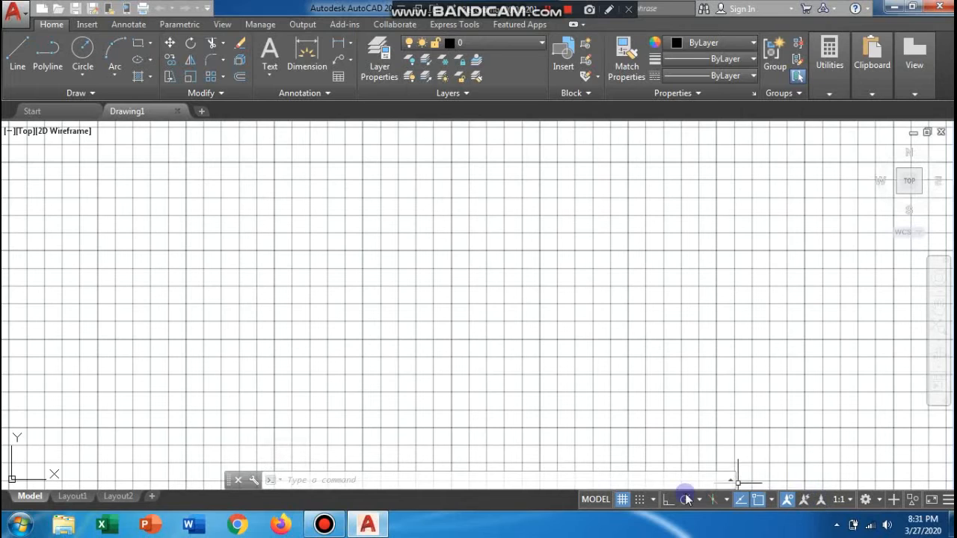
{"action": "left_click", "coordinate": [624, 504]}
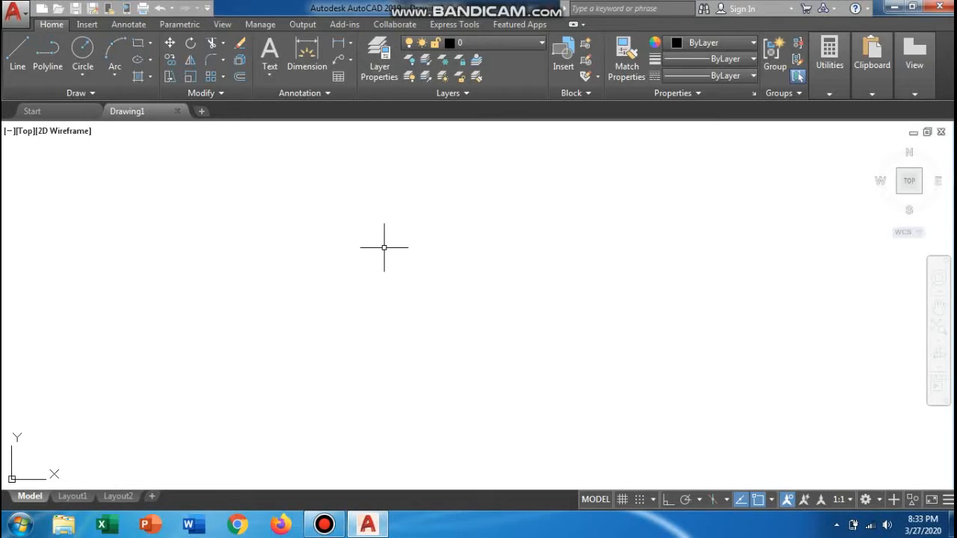
Set the uniform background color of the 2D model space to Black in the drawing window color options.
{"action": "right_click", "coordinate": [345, 222]}
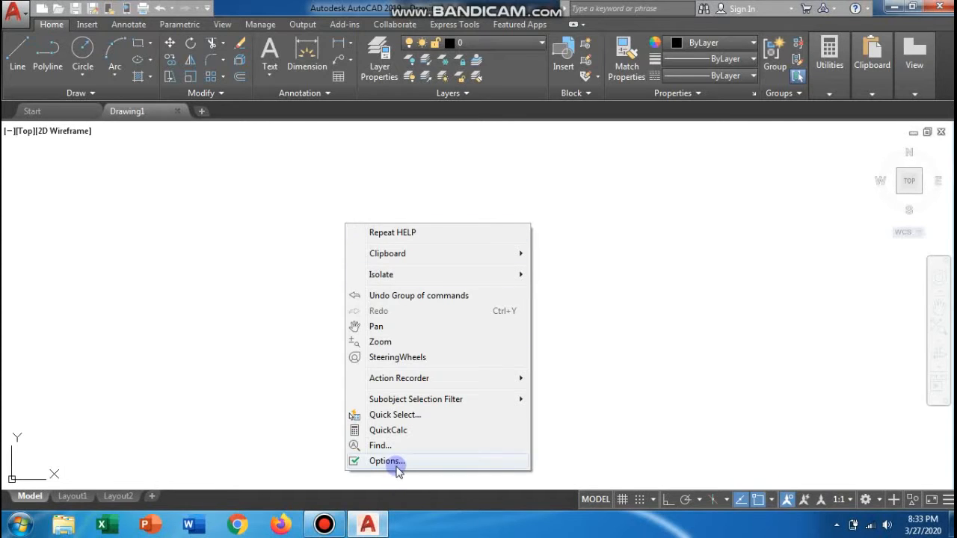
{"action": "left_click", "coordinate": [386, 461]}
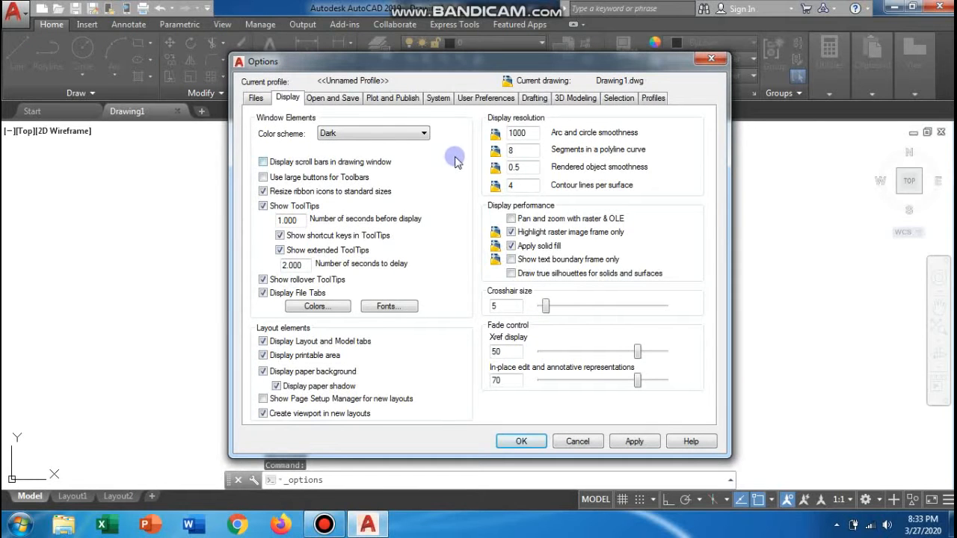
{"action": "left_click", "coordinate": [314, 309]}
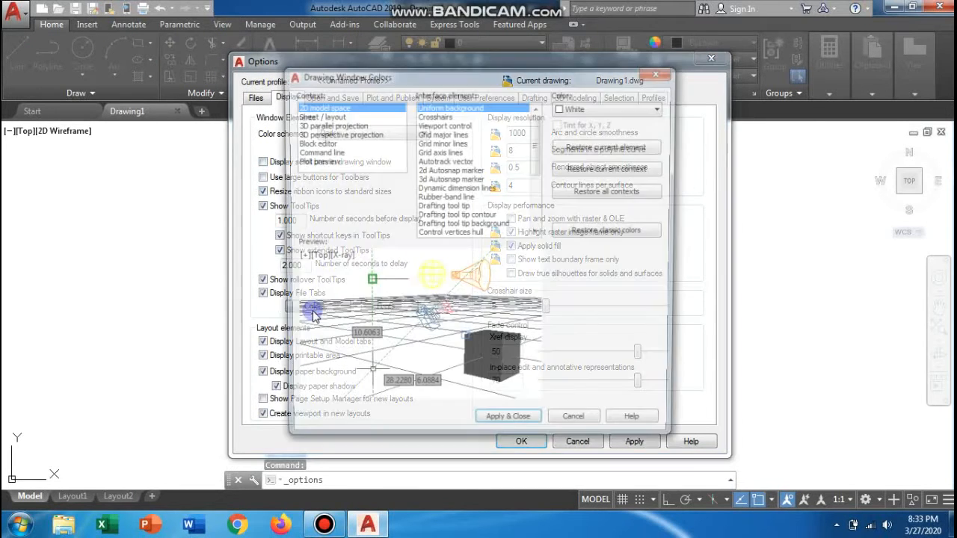
{"action": "left_click", "coordinate": [578, 109]}
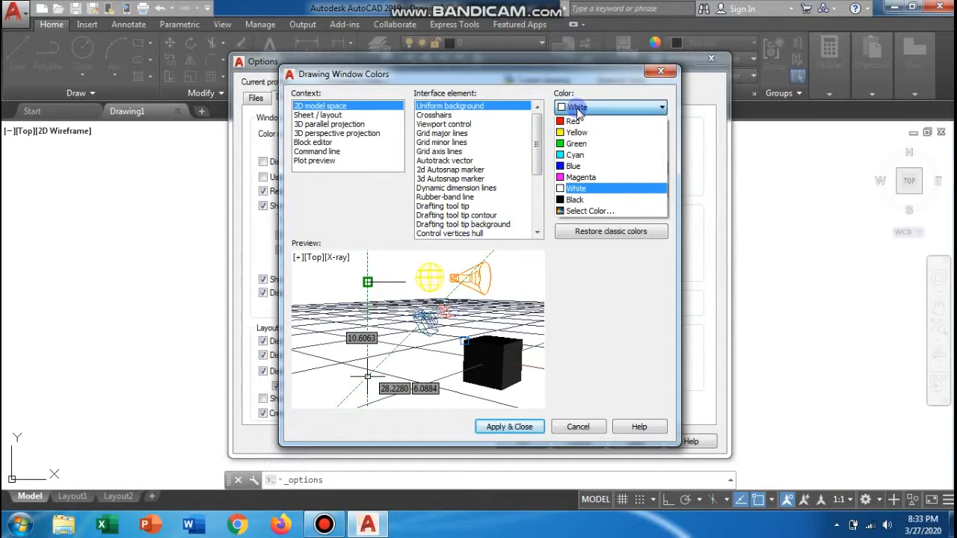
{"action": "left_click", "coordinate": [576, 200]}
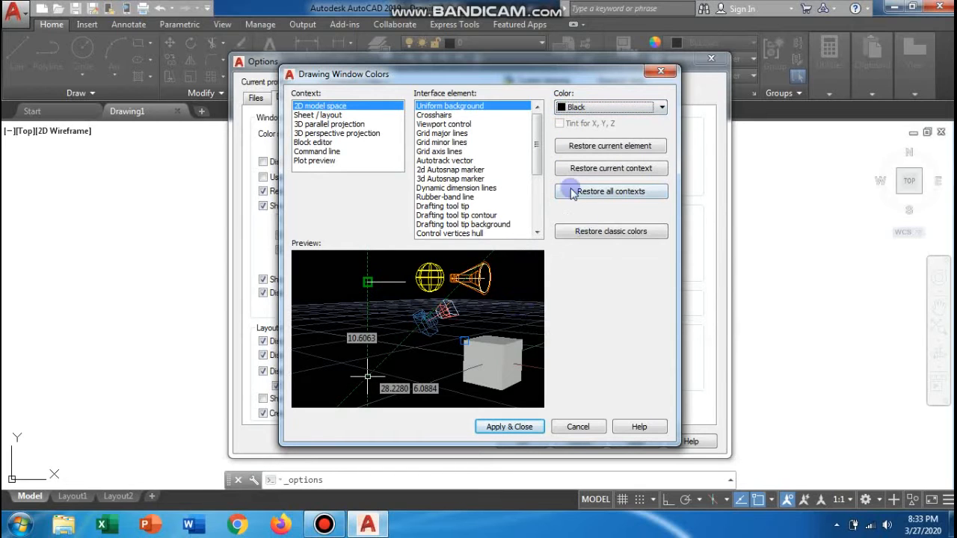
{"action": "left_click", "coordinate": [510, 428]}
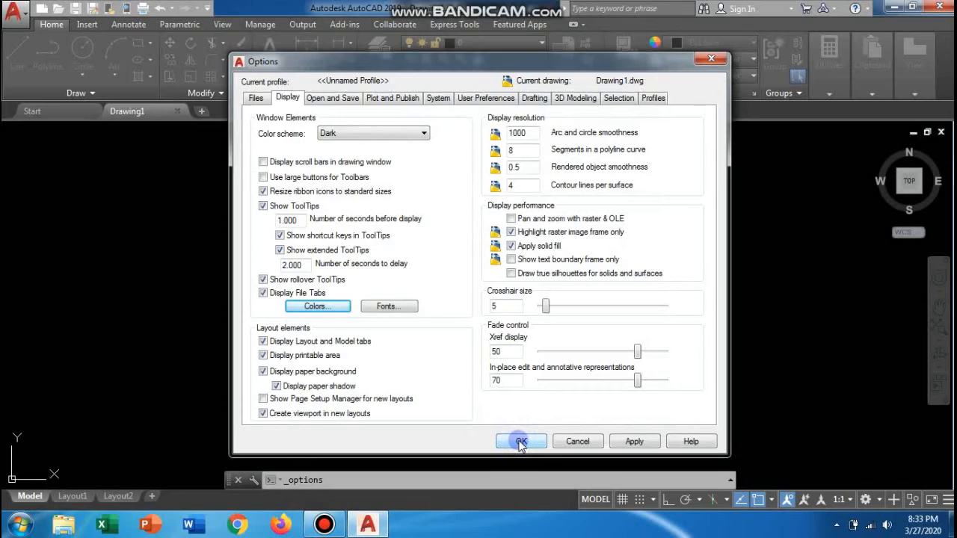
{"action": "left_click", "coordinate": [521, 442]}
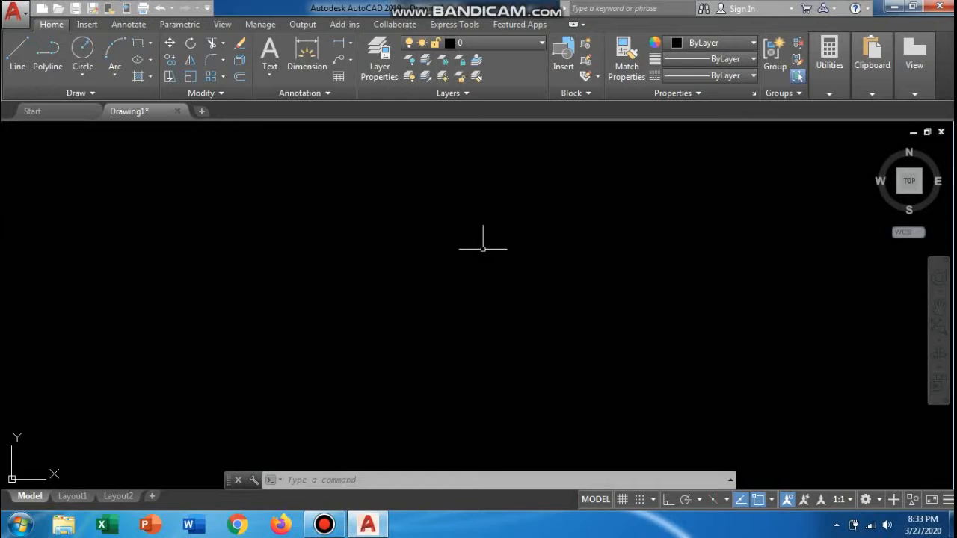
Set the 2D model space's uniform background color back to White.
{"action": "right_click", "coordinate": [358, 193]}
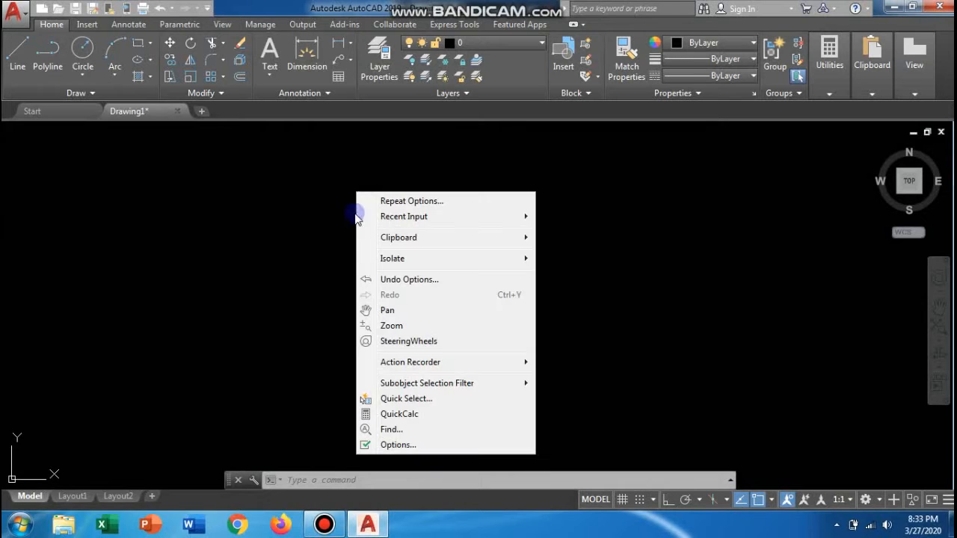
{"action": "left_click", "coordinate": [396, 445]}
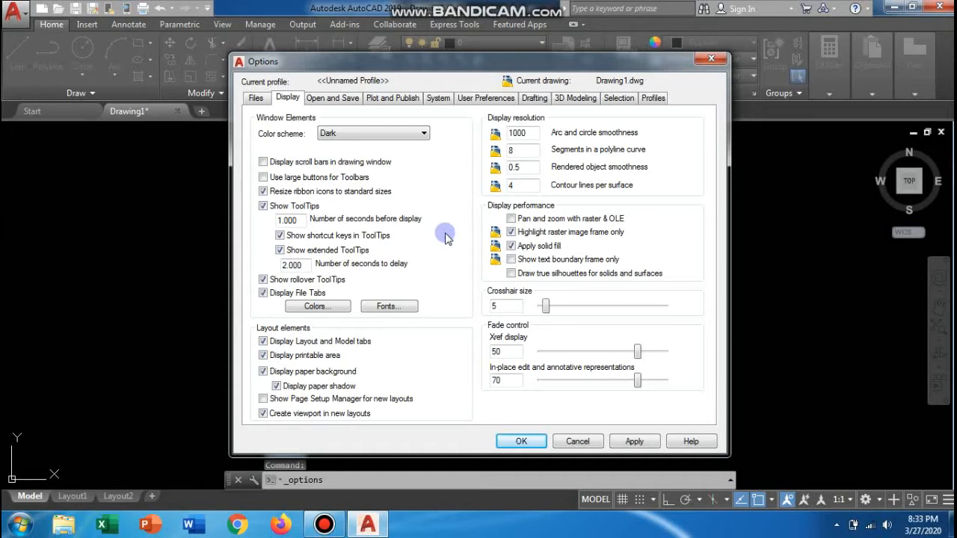
{"action": "left_click", "coordinate": [302, 311]}
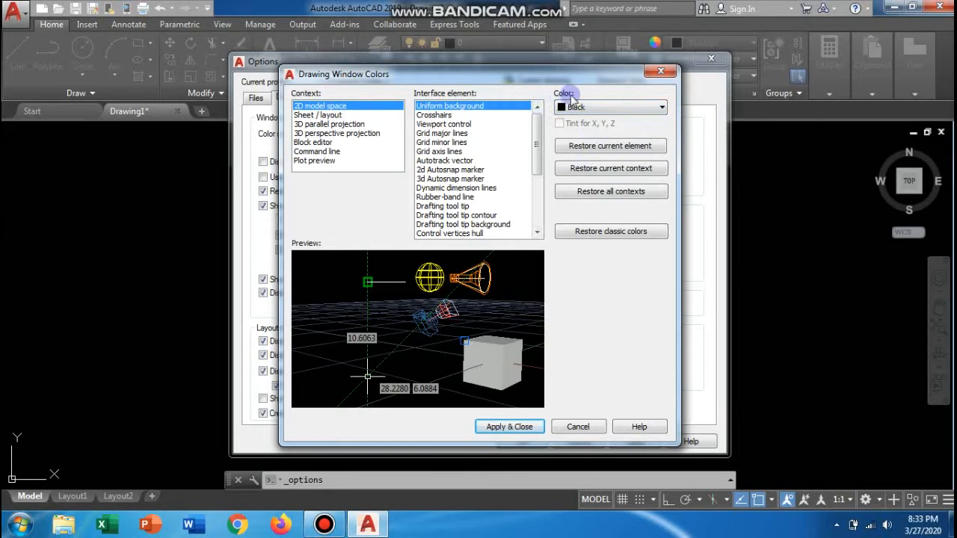
{"action": "left_click", "coordinate": [581, 107]}
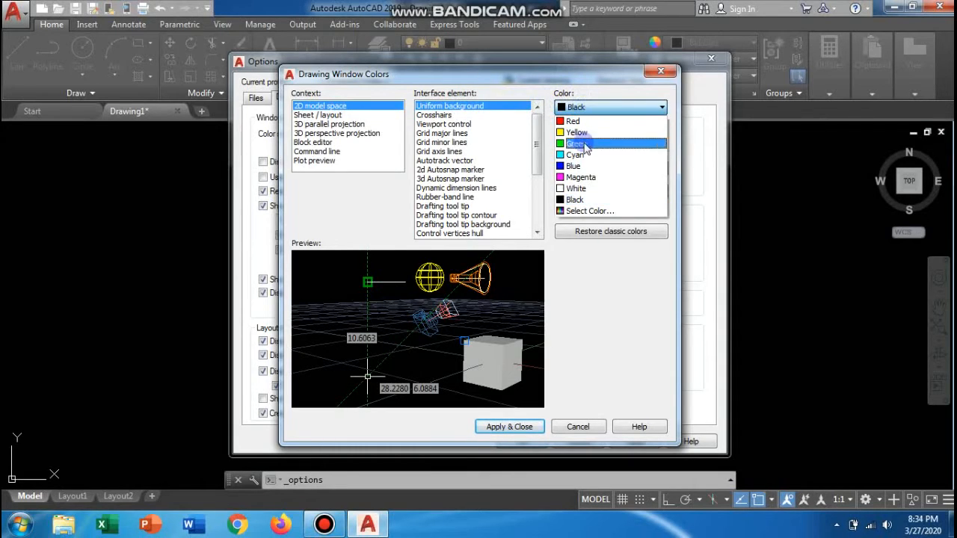
{"action": "left_click", "coordinate": [586, 190]}
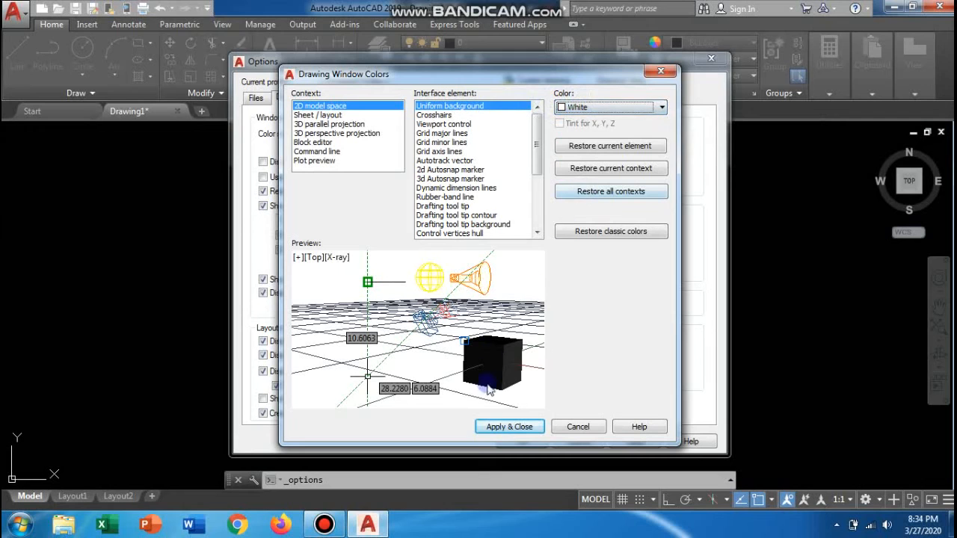
{"action": "left_click", "coordinate": [509, 426]}
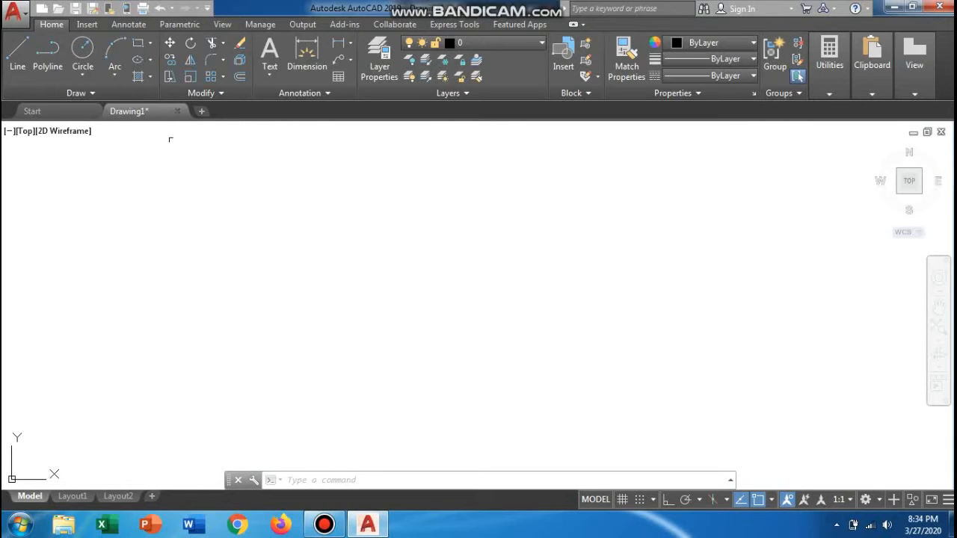
Draw a rectangle 210 wide and 297 high in the empty drawing area.
{"action": "left_click", "coordinate": [140, 46]}
{"action": "left_click", "coordinate": [140, 46]}
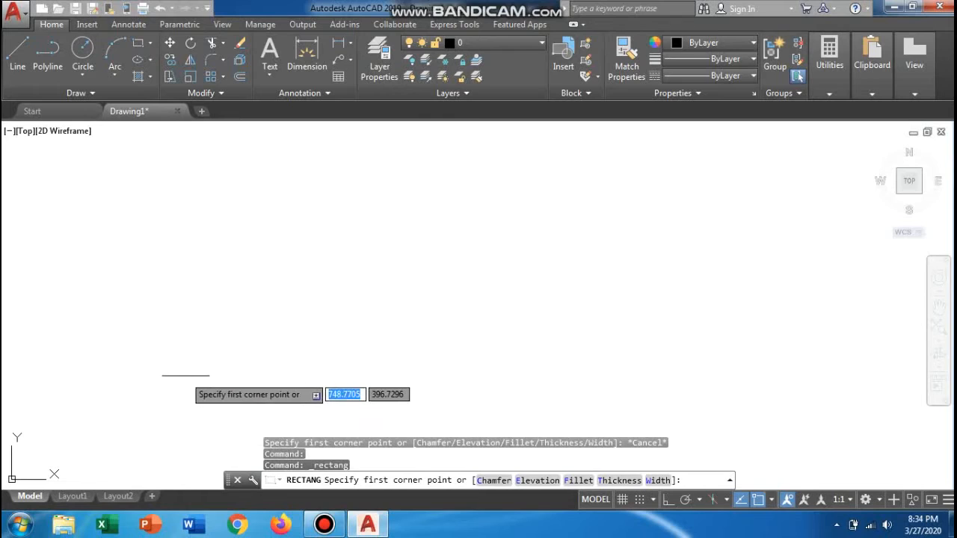
{"action": "left_click", "coordinate": [135, 390]}
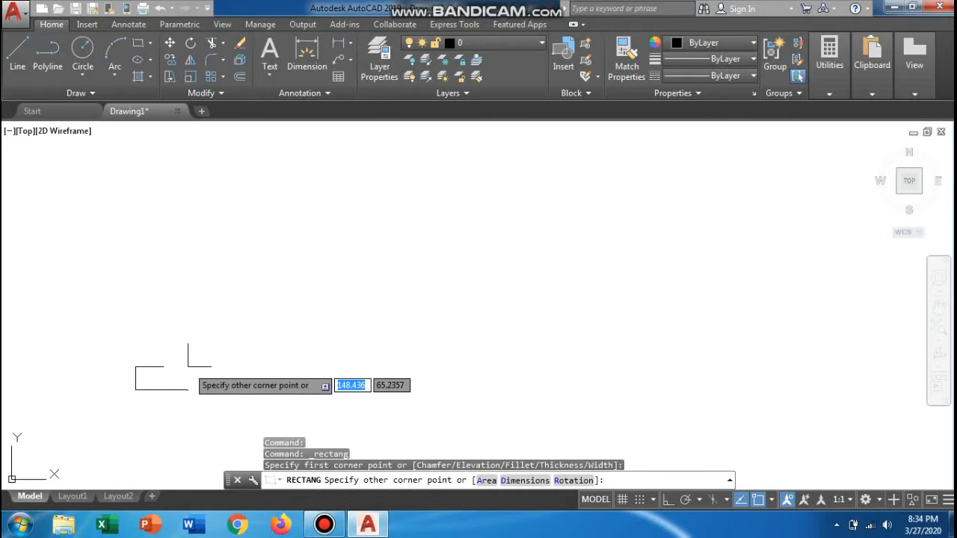
{"action": "type", "text": "210"}
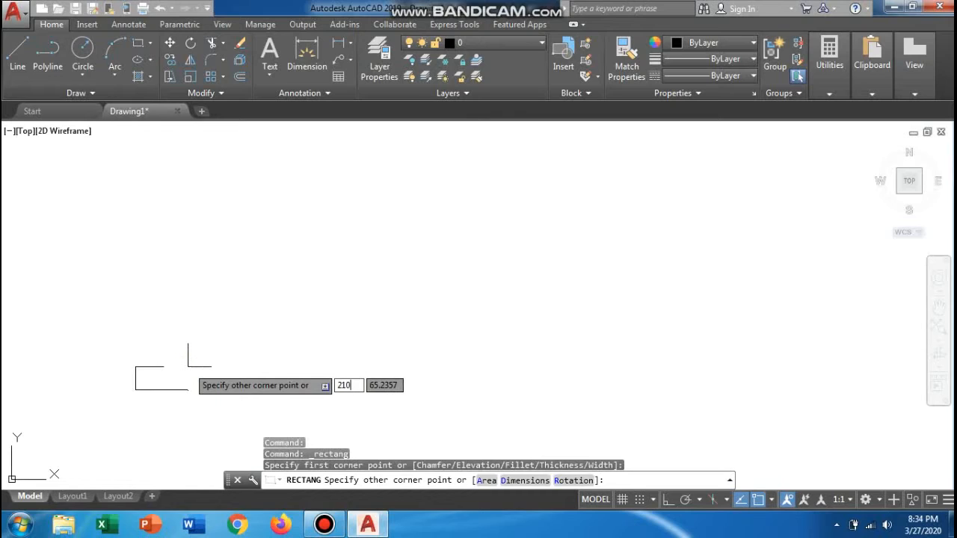
{"action": "key", "text": "Tab"}
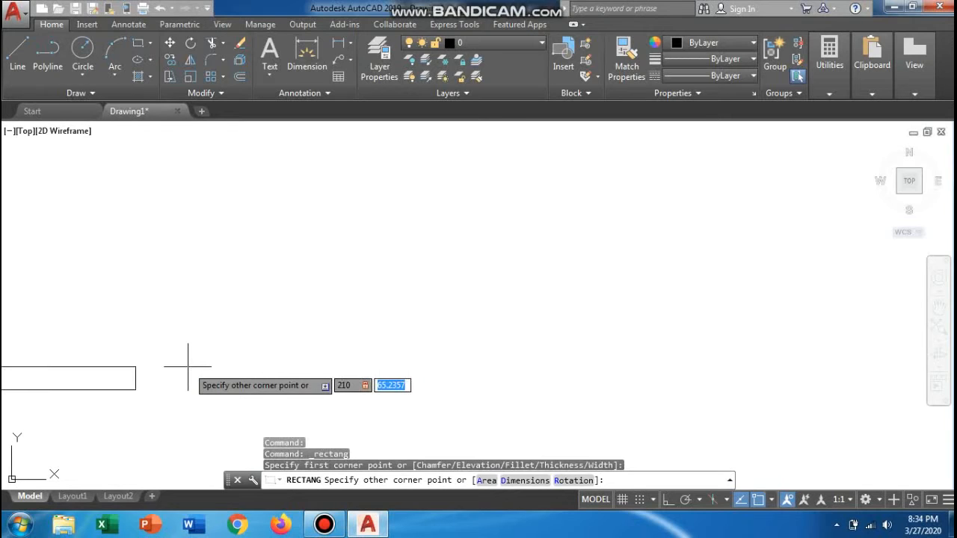
{"action": "type", "text": "297"}
{"action": "key", "text": "Return"}
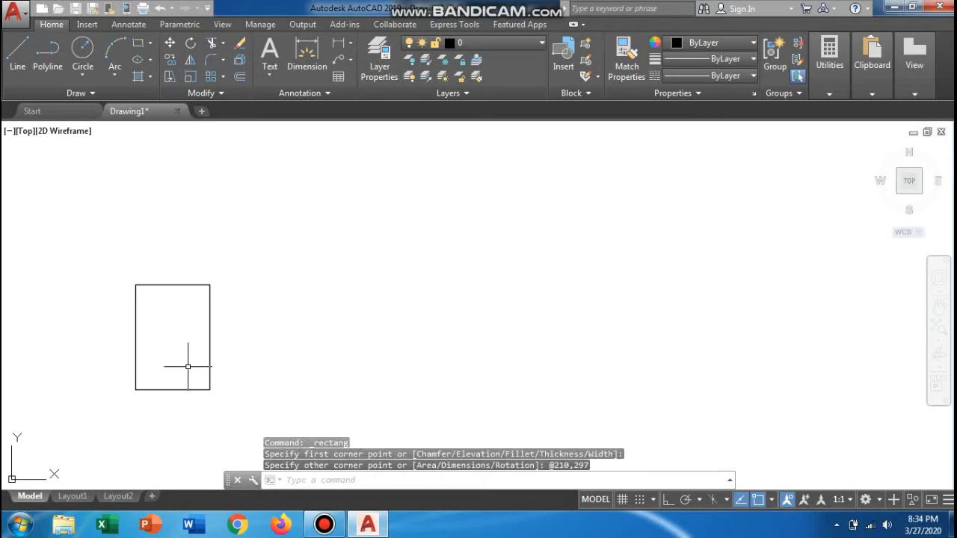
Draw a circle with a radius of 25 inside the lower left part of the rectangle.
{"action": "scroll", "coordinate": [191, 346], "scroll_direction": "up", "scroll_amount": 4}
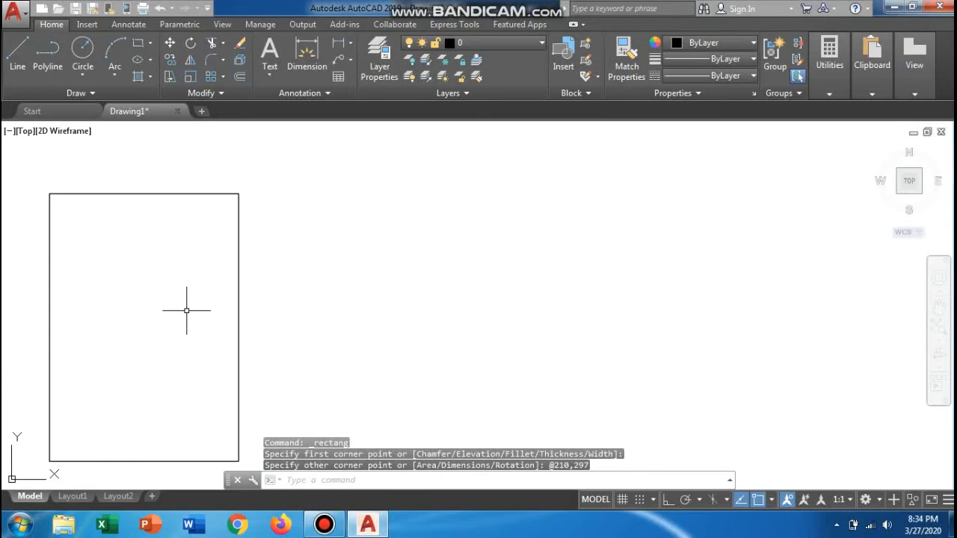
{"action": "middle_click_drag", "start_coordinate": [187, 311], "coordinate": [324, 248]}
{"action": "scroll", "coordinate": [324, 248], "scroll_direction": "up", "scroll_amount": 2}
{"action": "middle_click_drag", "start_coordinate": [323, 248], "coordinate": [344, 263]}
{"action": "scroll", "coordinate": [344, 263], "scroll_direction": "down", "scroll_amount": 2}
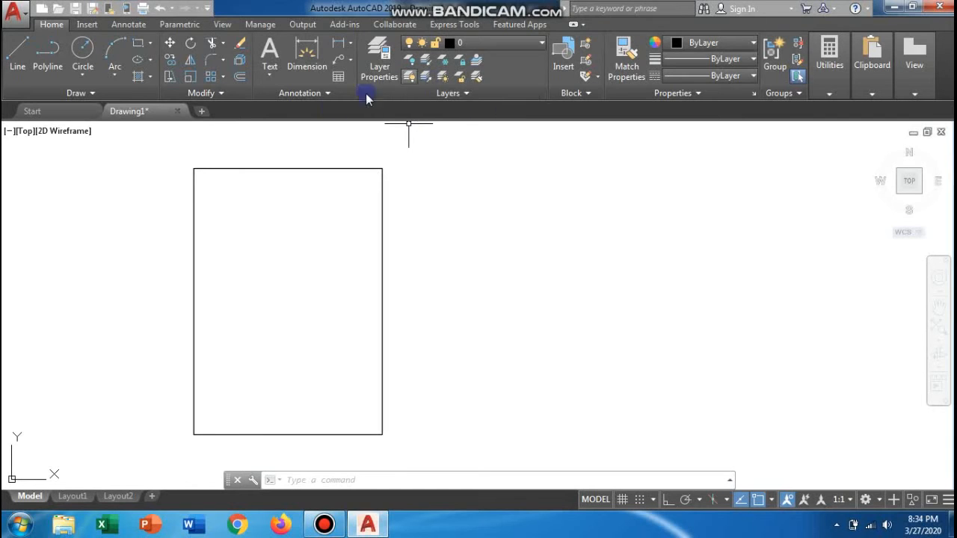
{"action": "scroll", "coordinate": [285, 306], "scroll_direction": "up", "scroll_amount": 2}
{"action": "scroll", "coordinate": [289, 308], "scroll_direction": "down", "scroll_amount": 1}
{"action": "middle_click_drag", "start_coordinate": [289, 308], "coordinate": [330, 259]}
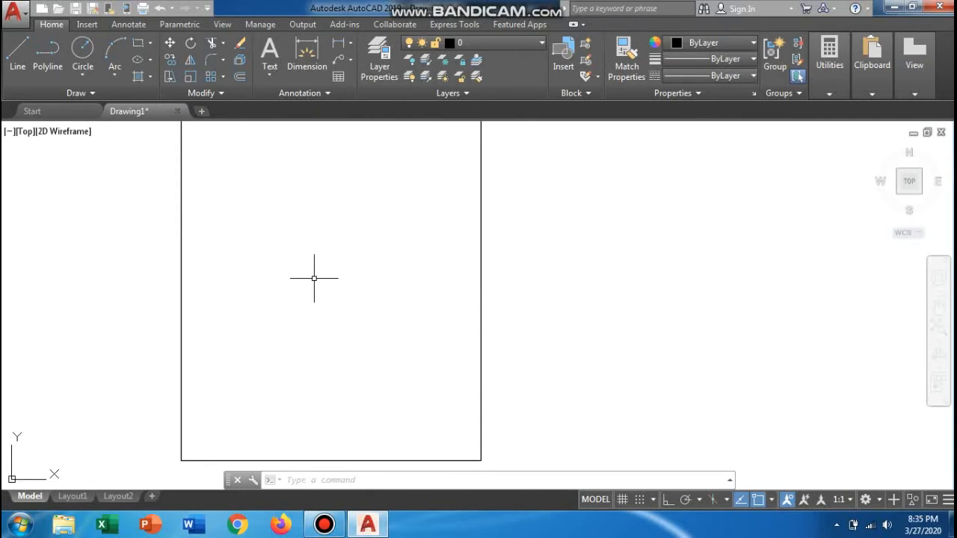
{"action": "left_click", "coordinate": [84, 60]}
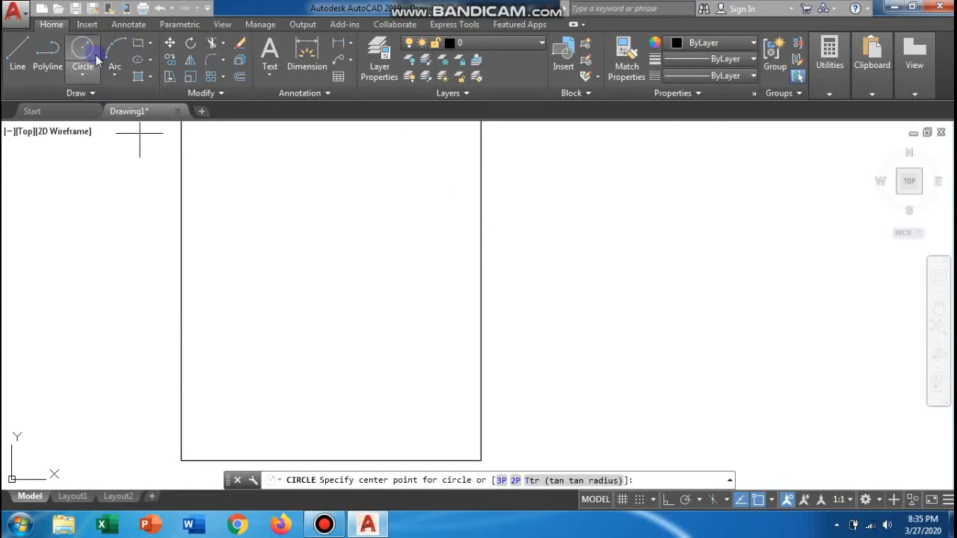
{"action": "left_click", "coordinate": [83, 75]}
{"action": "left_click", "coordinate": [88, 77]}
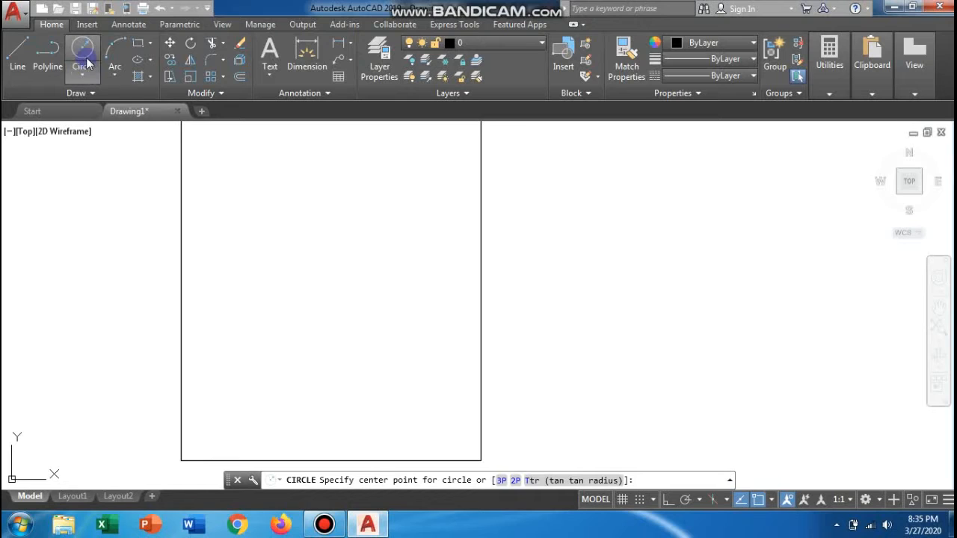
{"action": "key", "text": "Escape"}
{"action": "left_click", "coordinate": [94, 63]}
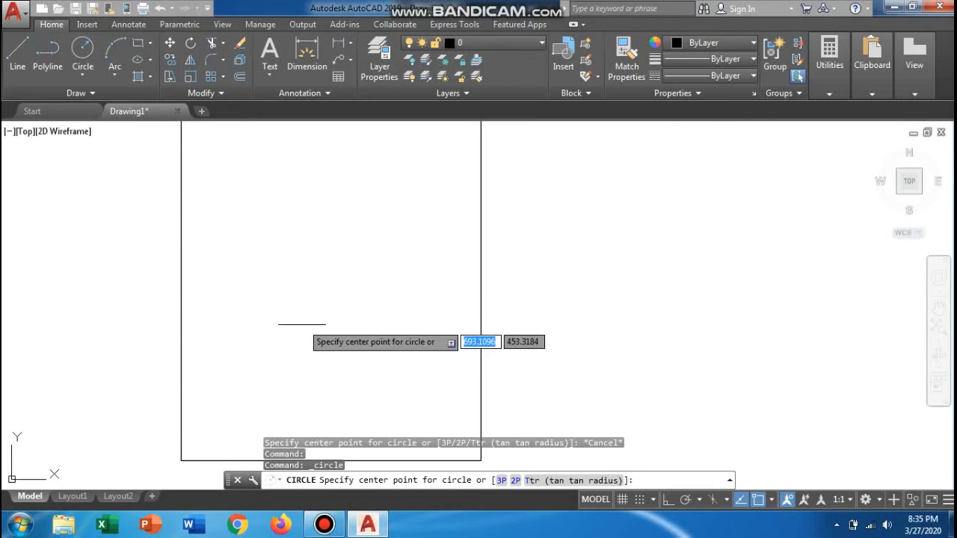
{"action": "left_click", "coordinate": [254, 315]}
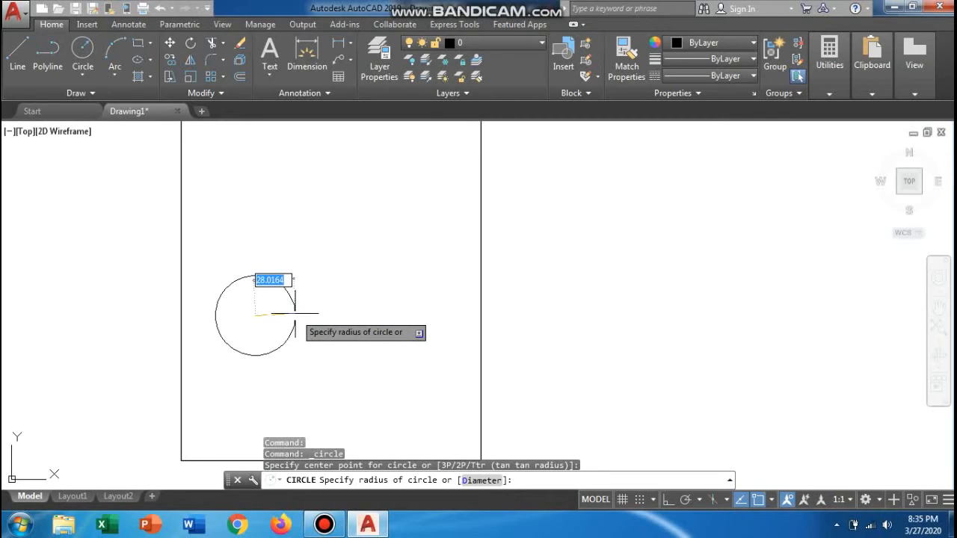
{"action": "type", "text": "25"}
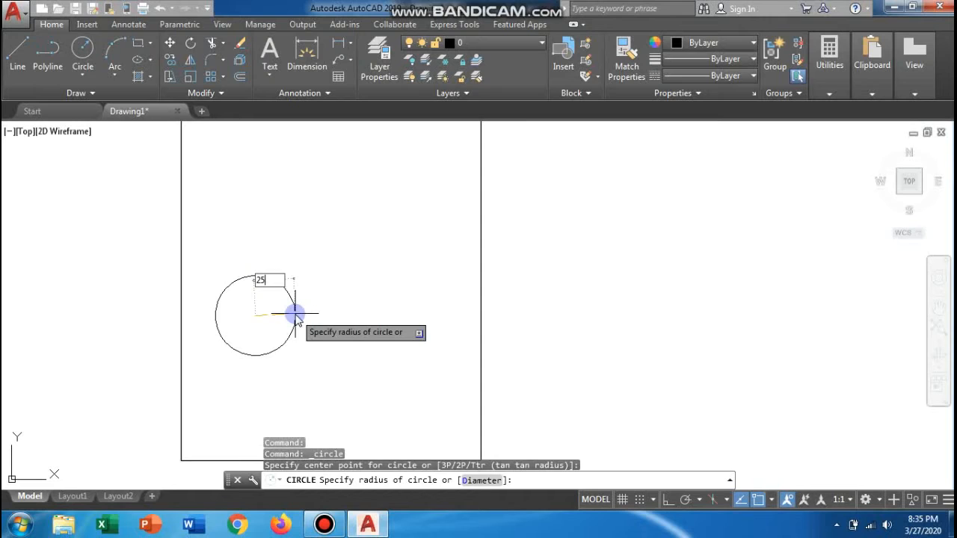
{"action": "key", "text": "Return"}
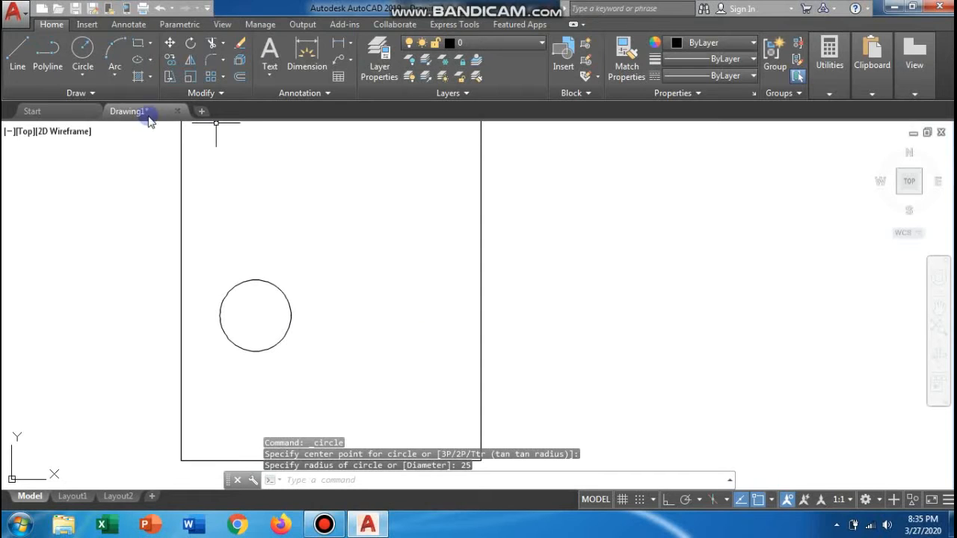
Draw a horizontal line through the circle's center, extending a little past the circle on both sides.
{"action": "left_click", "coordinate": [24, 72]}
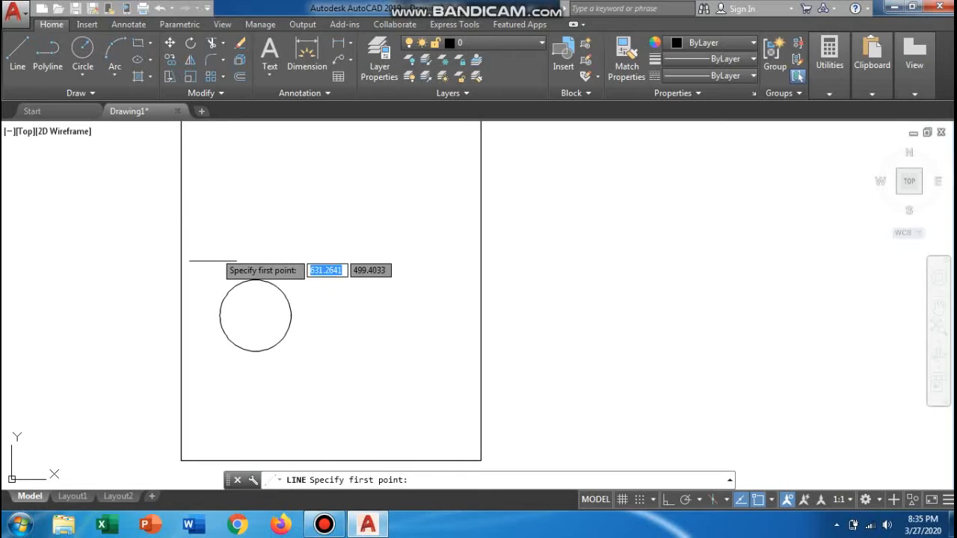
{"action": "left_click", "coordinate": [211, 315]}
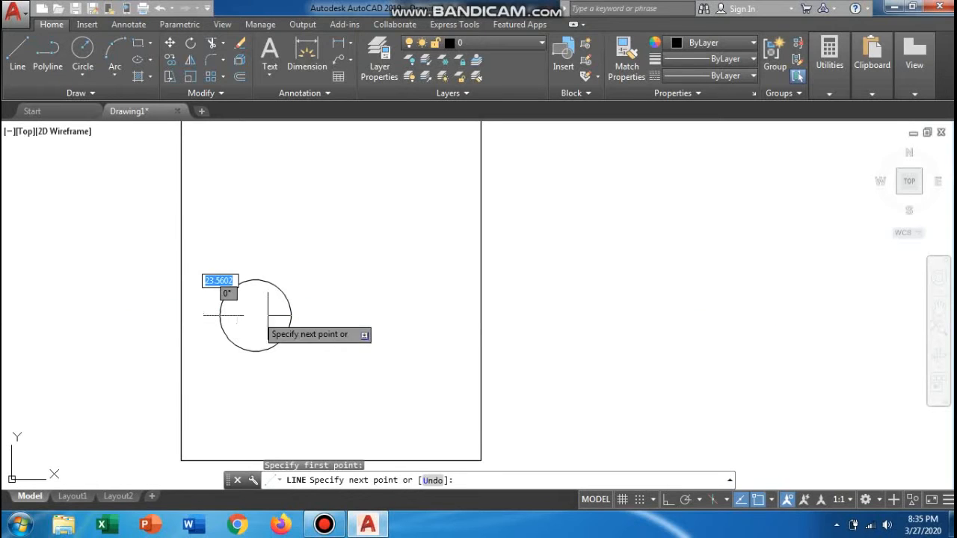
{"action": "left_click", "coordinate": [309, 315]}
{"action": "key", "text": "Escape"}
{"action": "scroll", "coordinate": [261, 305], "scroll_direction": "up", "scroll_amount": 6}
{"action": "middle_click_drag", "start_coordinate": [259, 306], "coordinate": [276, 253]}
{"action": "scroll", "coordinate": [272, 252], "scroll_direction": "down", "scroll_amount": 1}
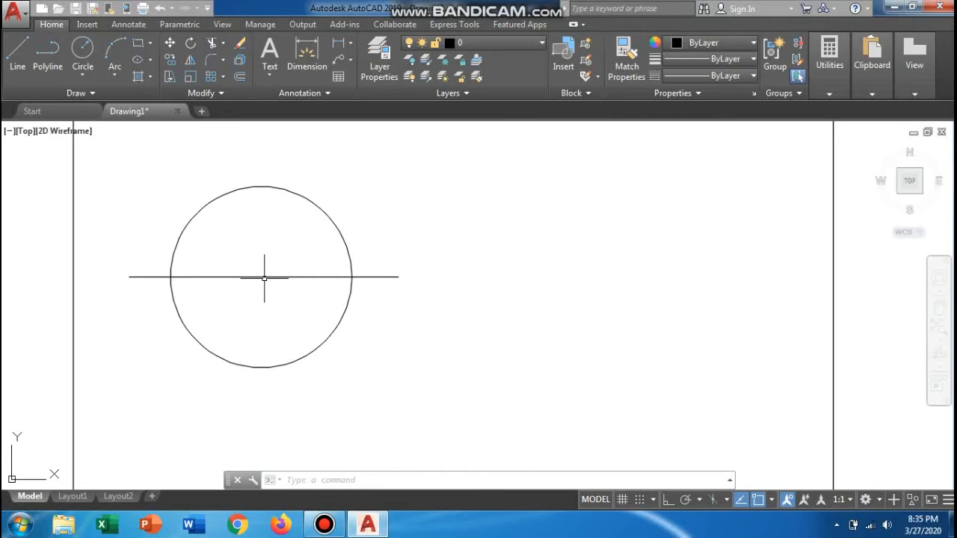
{"action": "left_click", "coordinate": [81, 80]}
{"action": "left_click", "coordinate": [82, 72]}
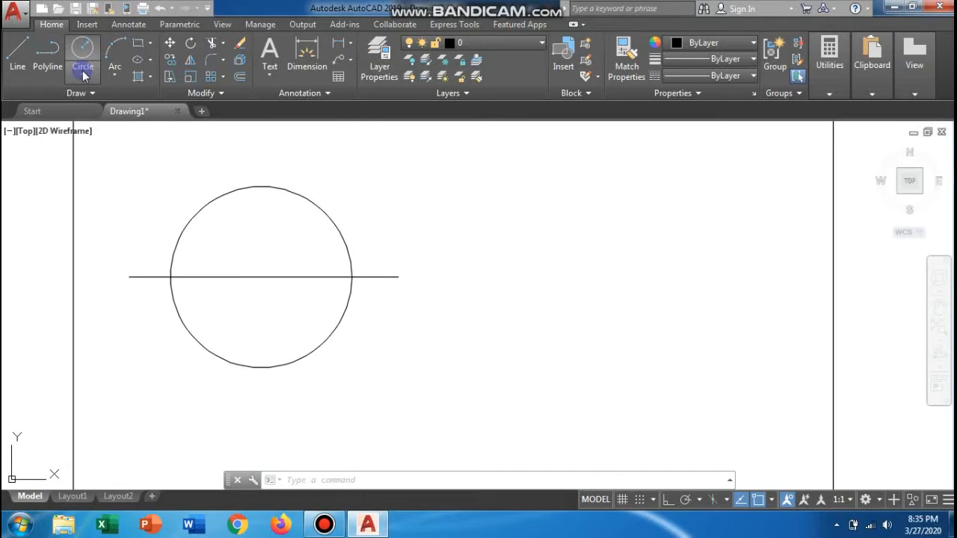
{"action": "left_click", "coordinate": [84, 78]}
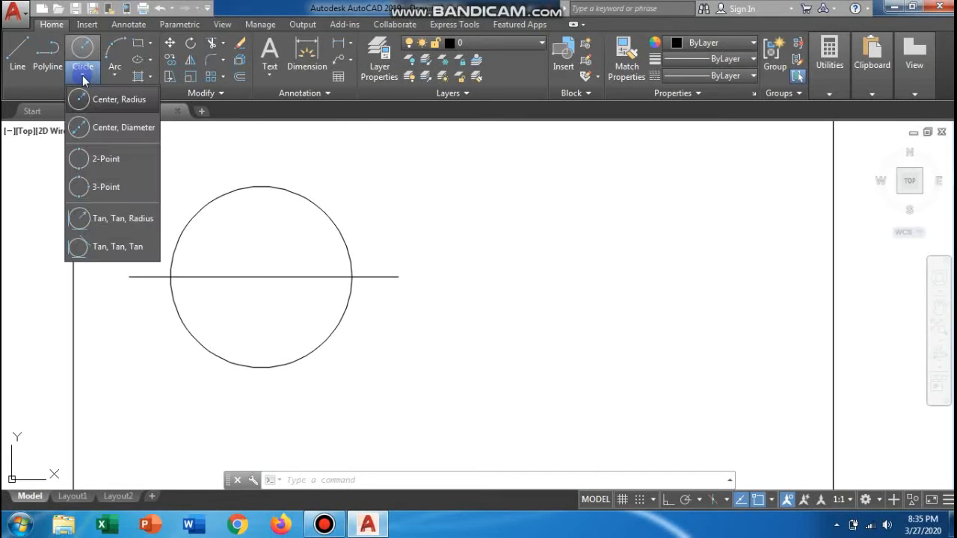
{"action": "left_click", "coordinate": [196, 267]}
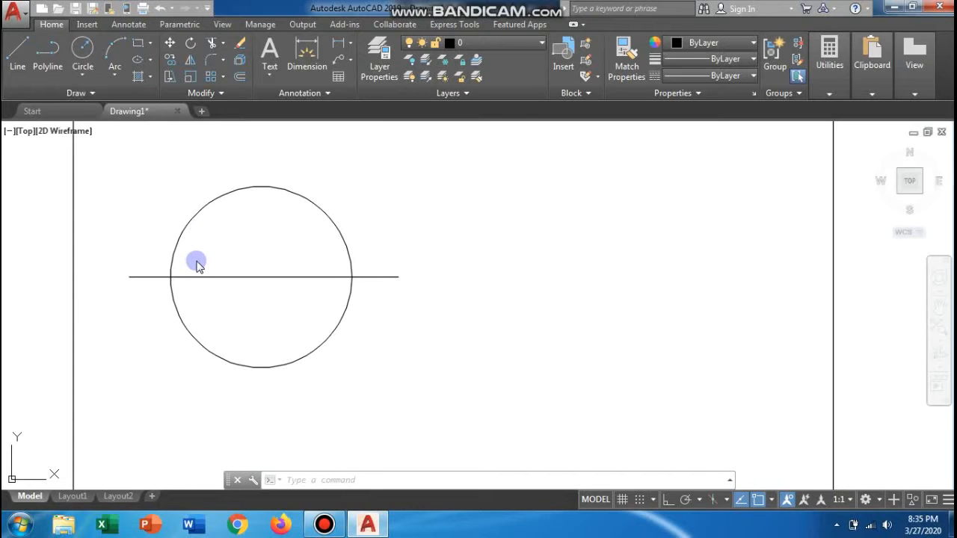
{"action": "left_click", "coordinate": [90, 78]}
{"action": "left_click", "coordinate": [82, 217]}
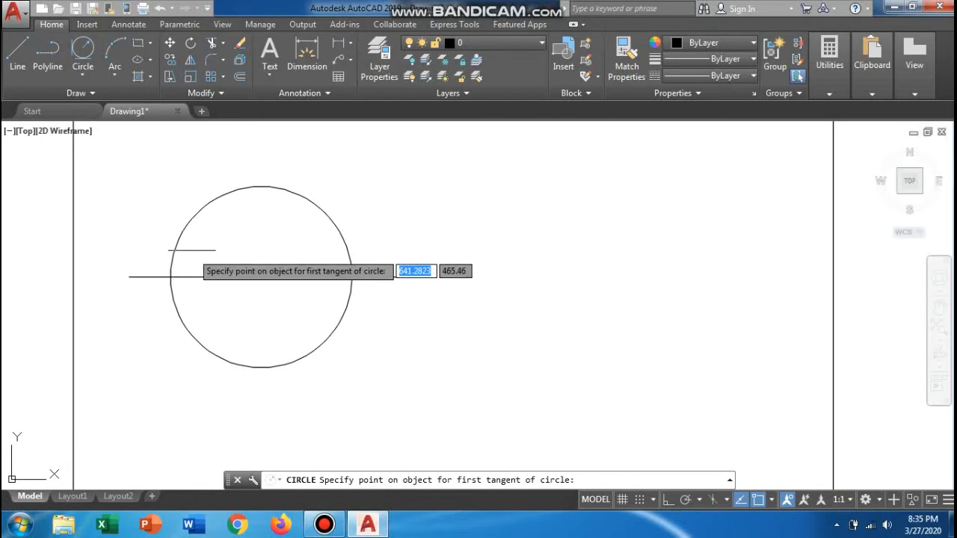
Draw a Tan, Tan, Radius circle of radius 10 touching the large circle's left side and the horizontal line, and undo it.
{"action": "left_click", "coordinate": [82, 76]}
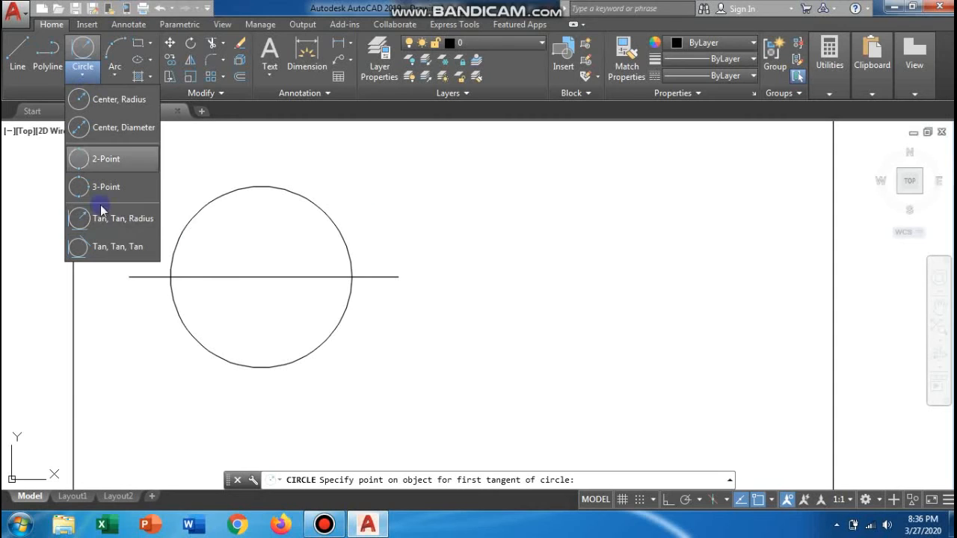
{"action": "left_click", "coordinate": [105, 218]}
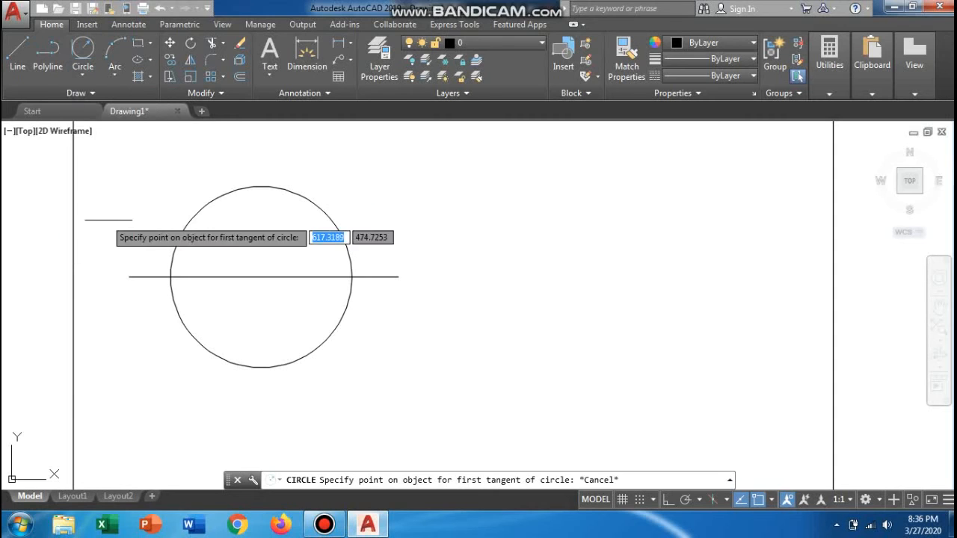
{"action": "left_click", "coordinate": [174, 249]}
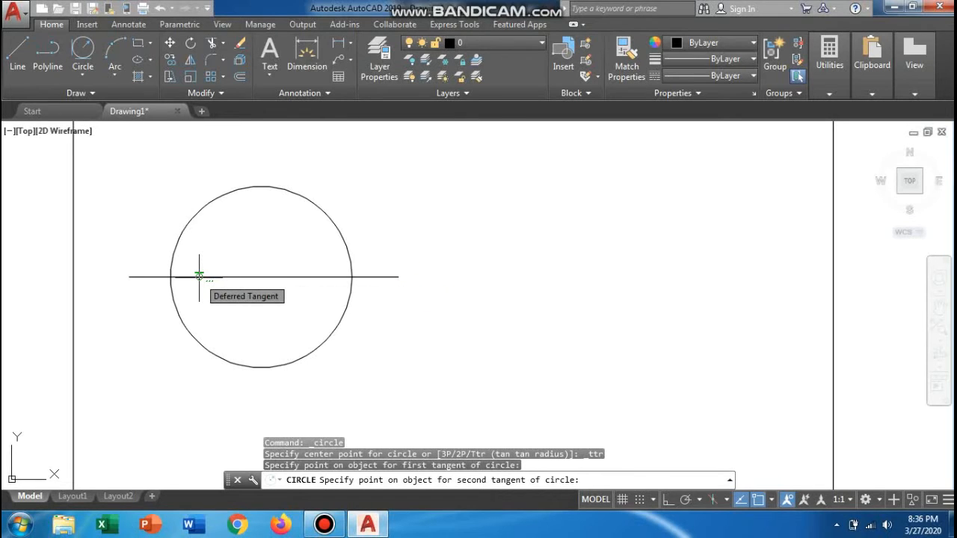
{"action": "left_click", "coordinate": [199, 276]}
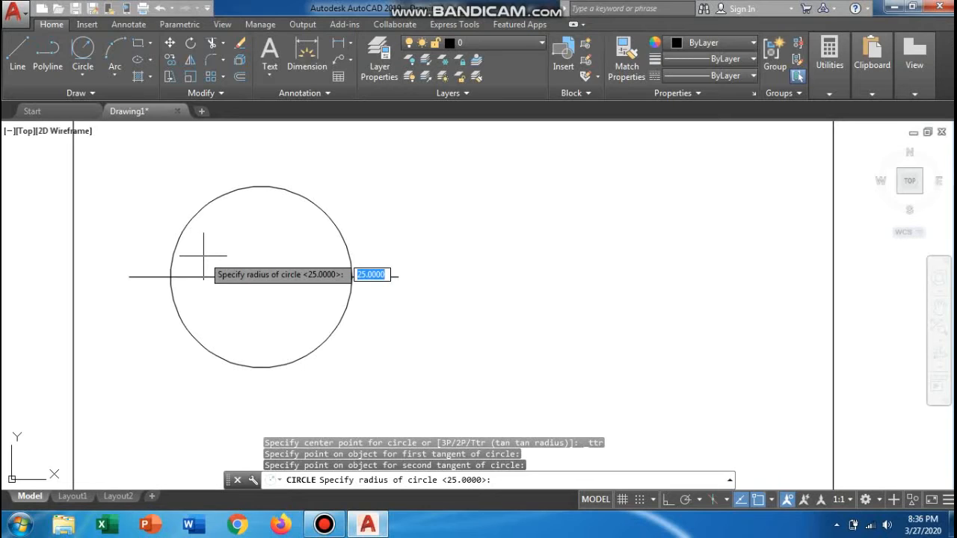
{"action": "type", "text": "1"}
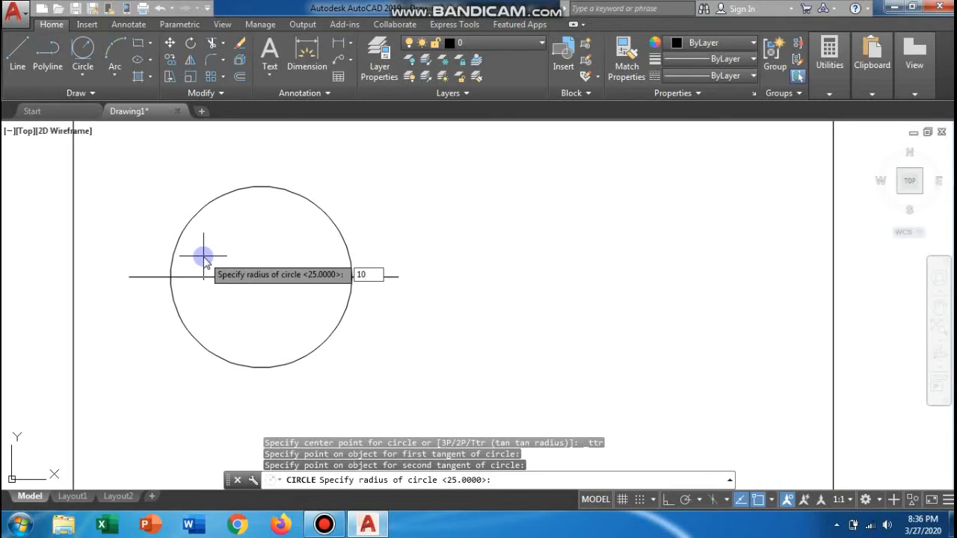
{"action": "type", "text": "0"}
{"action": "key", "text": "Return"}
{"action": "key", "text": "ctrl+z"}
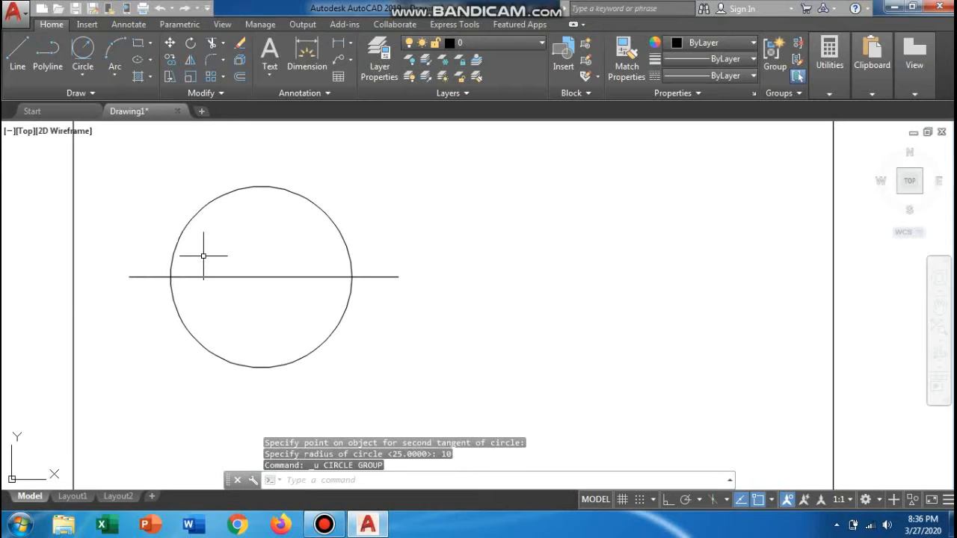
{"action": "left_click", "coordinate": [82, 51]}
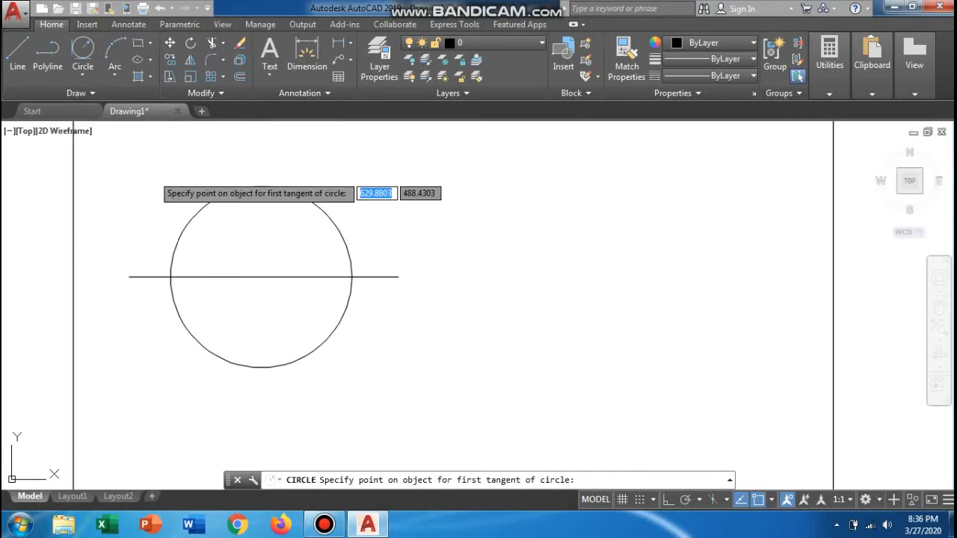
{"action": "left_click", "coordinate": [176, 232]}
{"action": "left_click", "coordinate": [199, 276]}
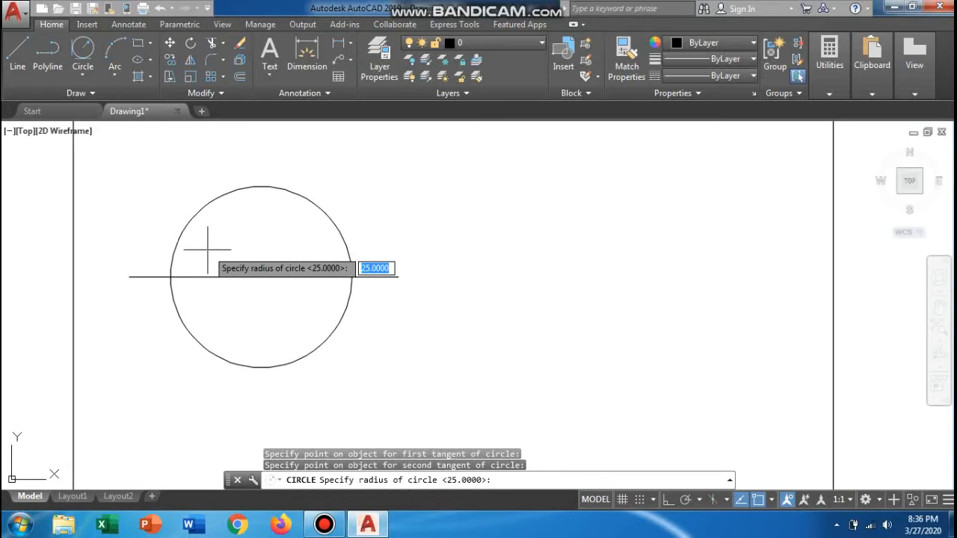
{"action": "left_click", "coordinate": [207, 250]}
{"action": "type", "text": "10"}
{"action": "key", "text": "Return"}
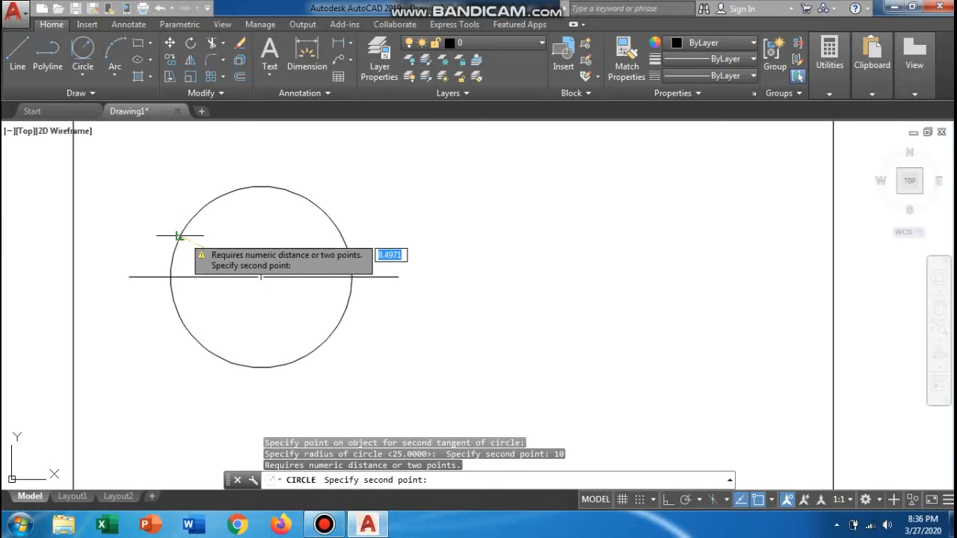
{"action": "key", "text": "Escape"}
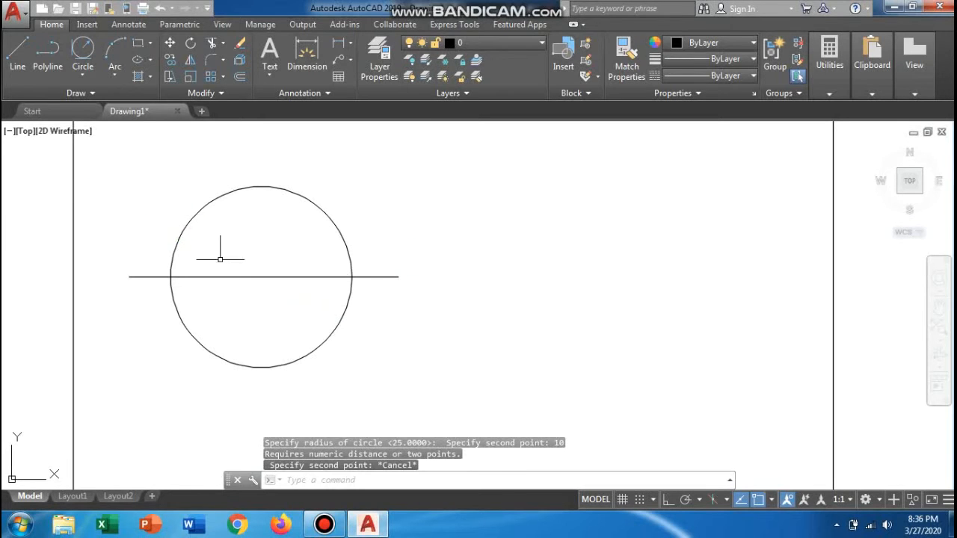
Draw a radius 3 circle tangent to the large circle's inner left side and the top of the horizontal line.
{"action": "left_click", "coordinate": [83, 53]}
{"action": "left_click", "coordinate": [170, 254]}
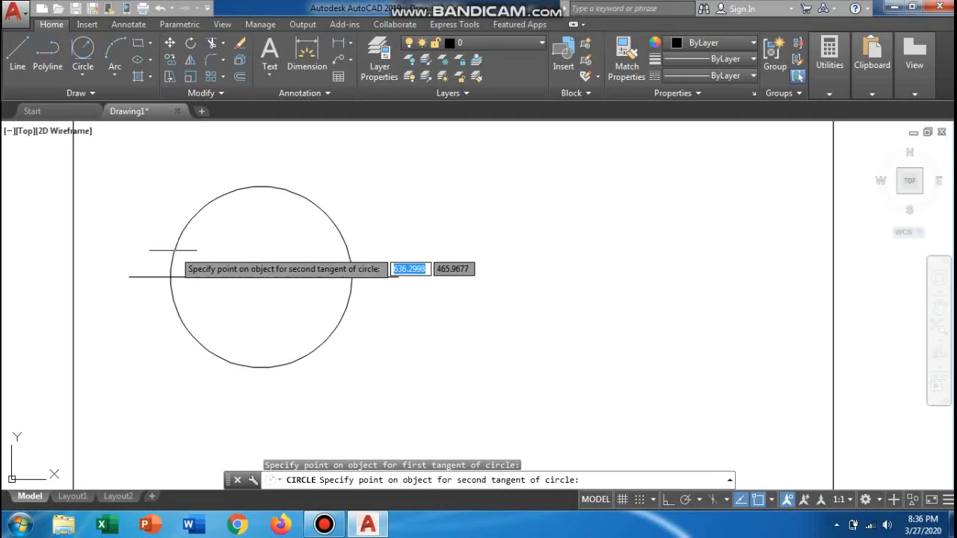
{"action": "left_click", "coordinate": [193, 276]}
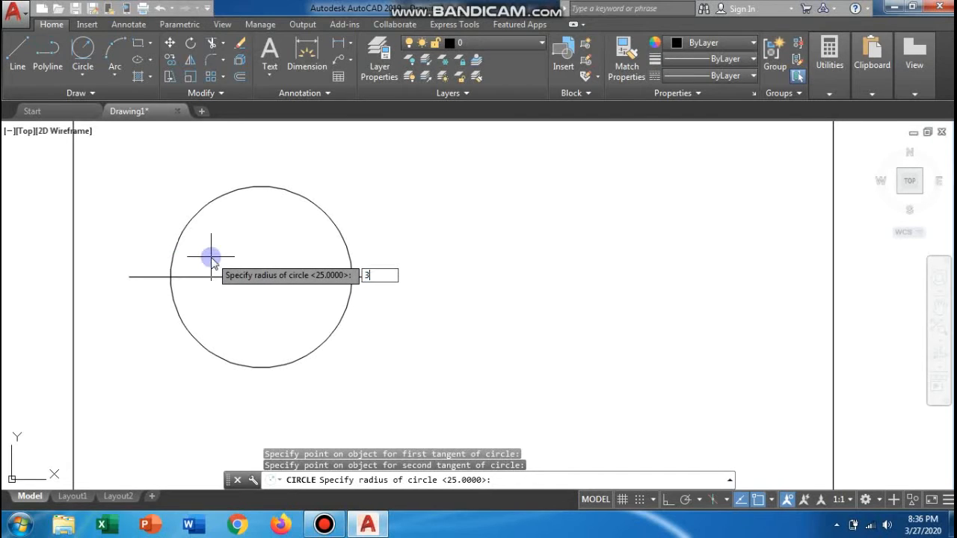
{"action": "key", "text": "Return"}
{"action": "scroll", "coordinate": [206, 261], "scroll_direction": "up", "scroll_amount": 5}
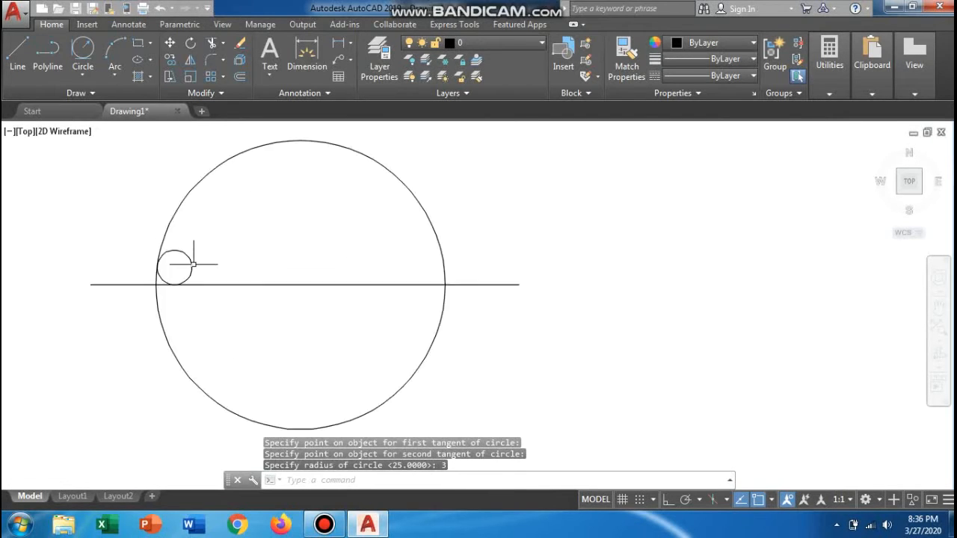
{"action": "scroll", "coordinate": [241, 249], "scroll_direction": "down", "scroll_amount": 3}
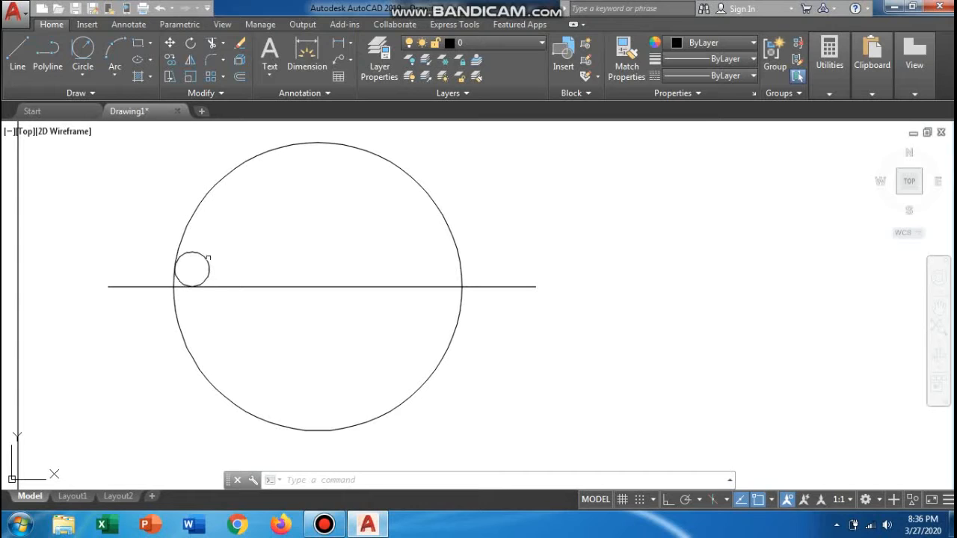
Draw a matching radius 3 circle tangent to the large circle's inner right side and the top of the horizontal line.
{"action": "left_click", "coordinate": [84, 49]}
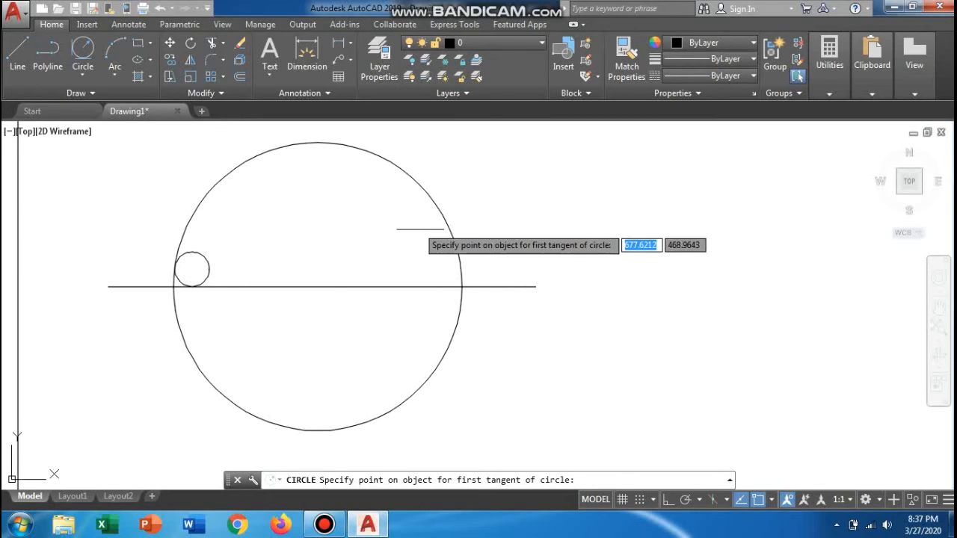
{"action": "left_click", "coordinate": [83, 51]}
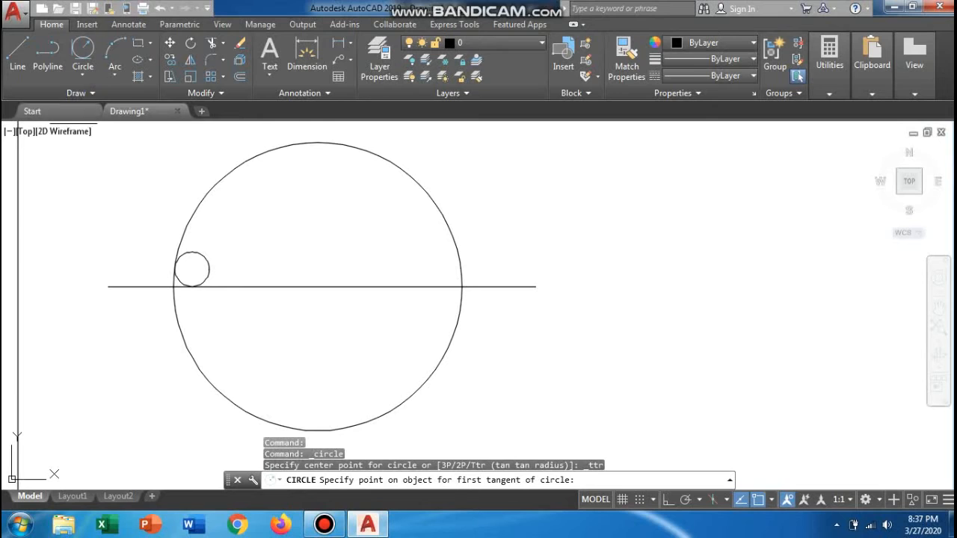
{"action": "left_click", "coordinate": [83, 74]}
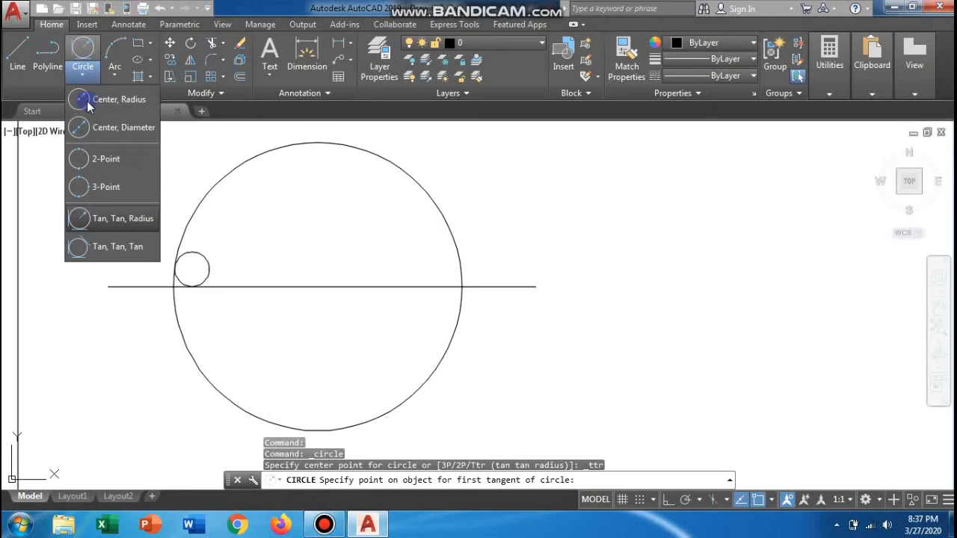
{"action": "left_click", "coordinate": [104, 219]}
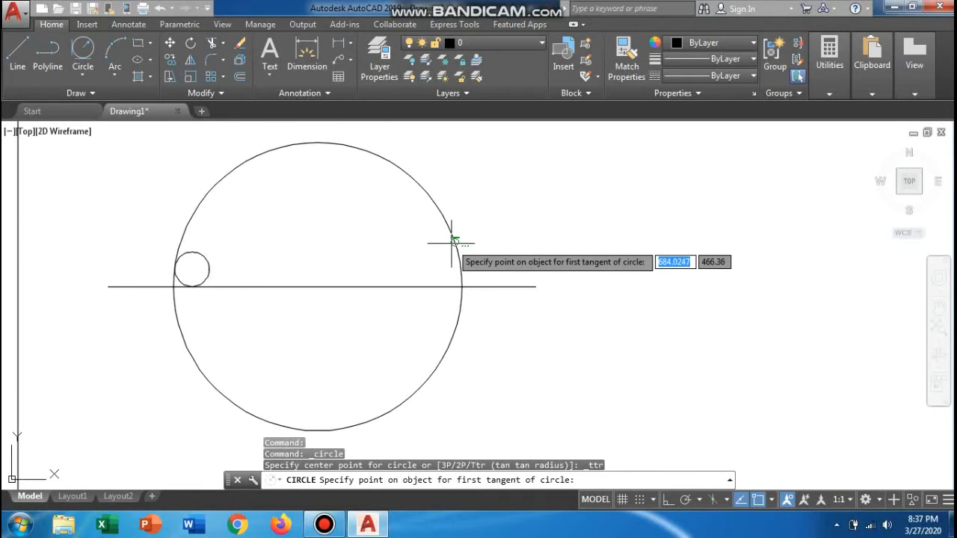
{"action": "left_click", "coordinate": [451, 241]}
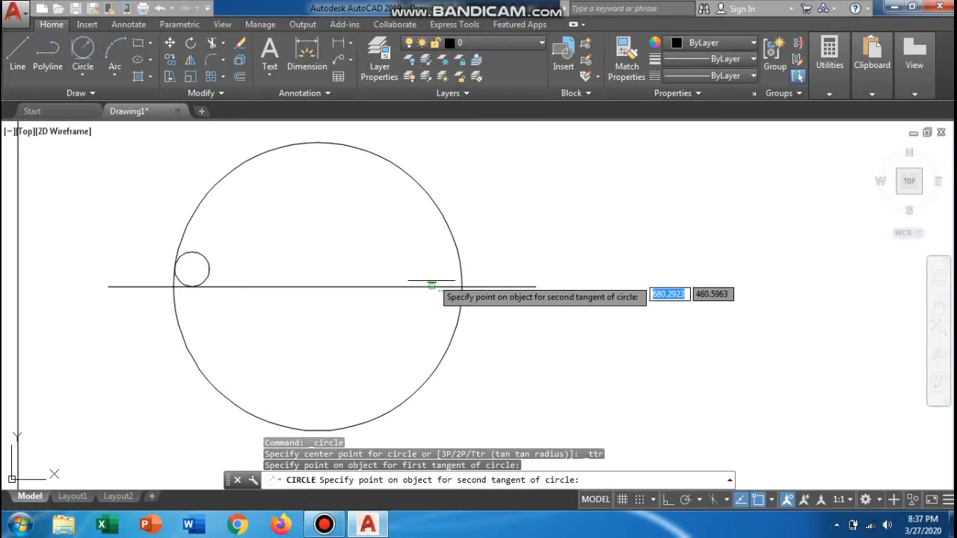
{"action": "left_click", "coordinate": [430, 286]}
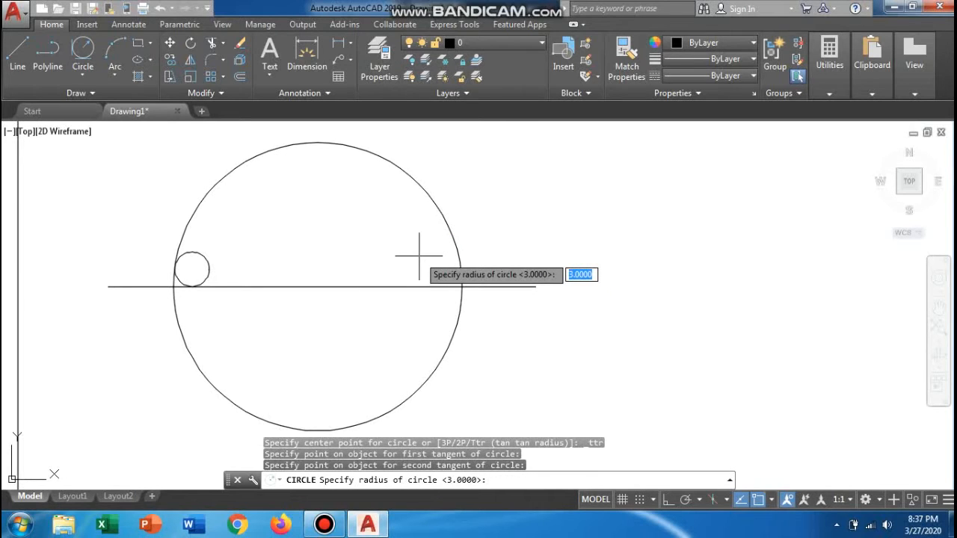
{"action": "type", "text": "3"}
{"action": "key", "text": "Return"}
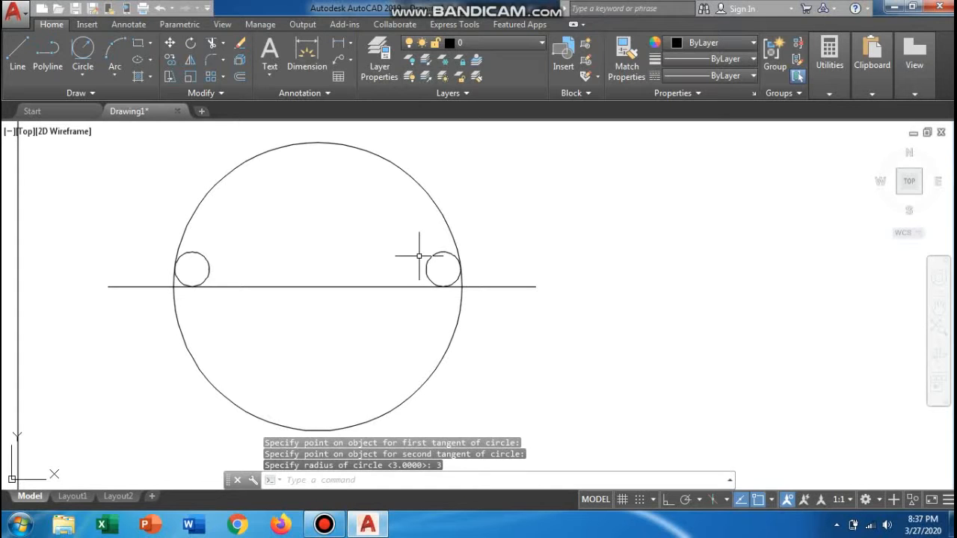
{"action": "key", "text": "Escape"}
{"action": "key", "text": "Escape"}
Trim the horizontal line beyond both small circles, the large circle's lower half and its short arcs beside the small circles.
{"action": "mouse_move", "coordinate": [619, 214]}
{"action": "left_mouse_down"}
{"action": "mouse_move", "coordinate": [94, 348]}
{"action": "mouse_move", "coordinate": [222, 350]}
{"action": "left_mouse_up"}
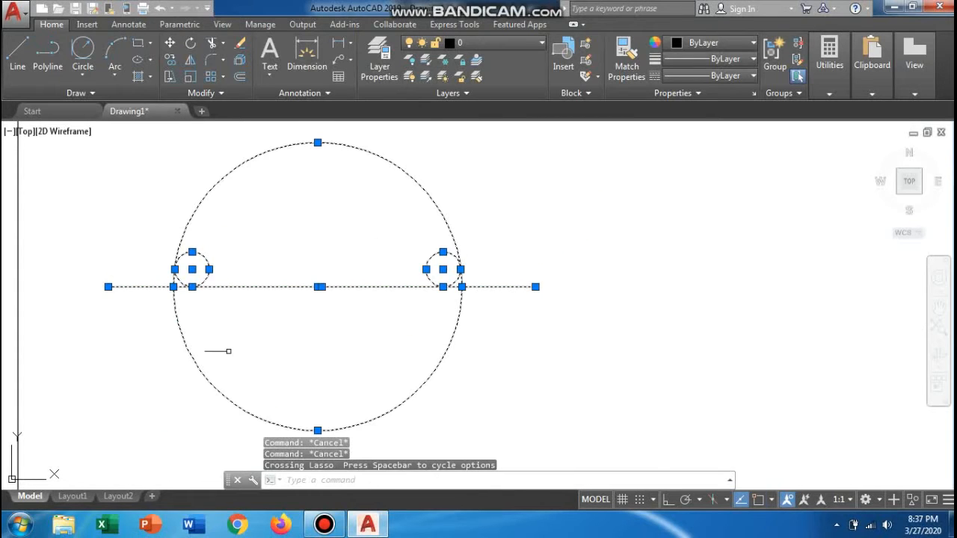
{"action": "left_click", "coordinate": [166, 286]}
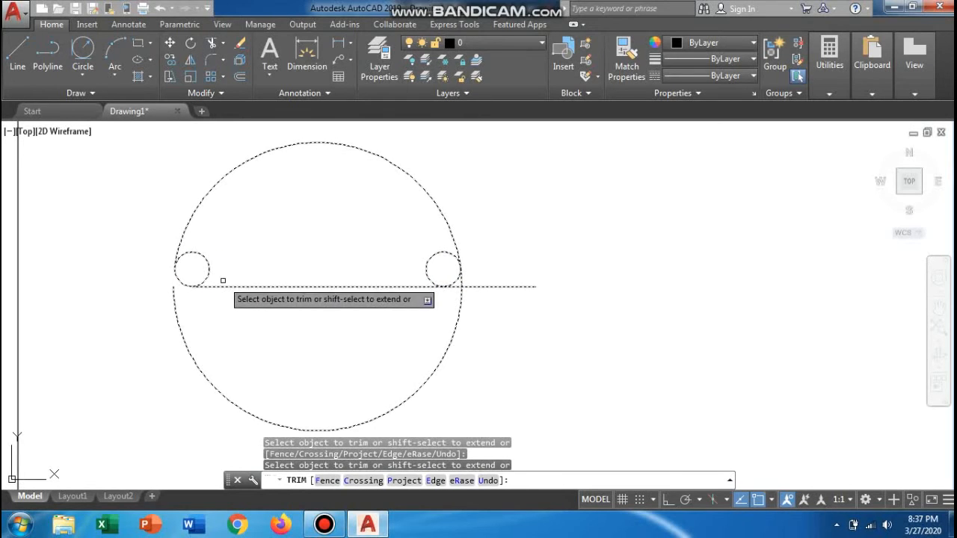
{"action": "left_click", "coordinate": [462, 285]}
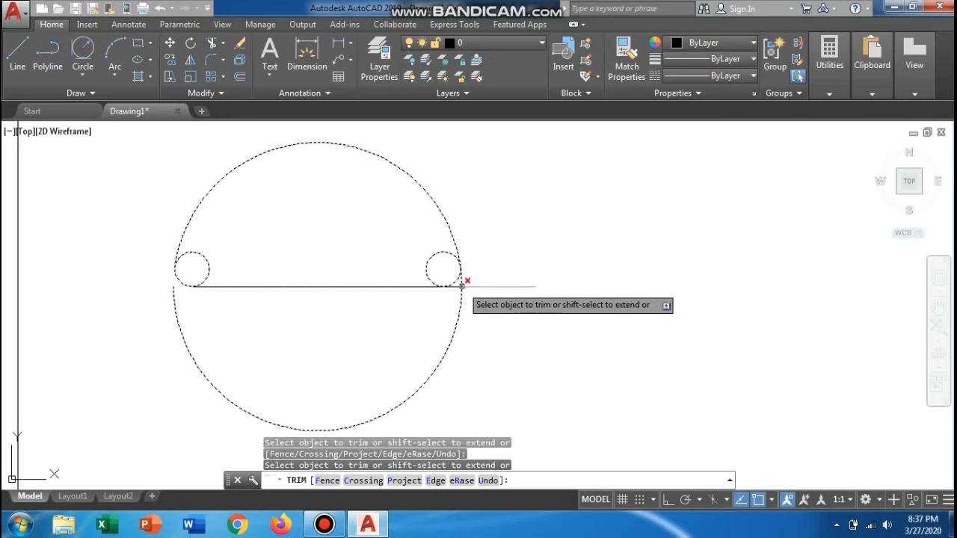
{"action": "left_click", "coordinate": [456, 294]}
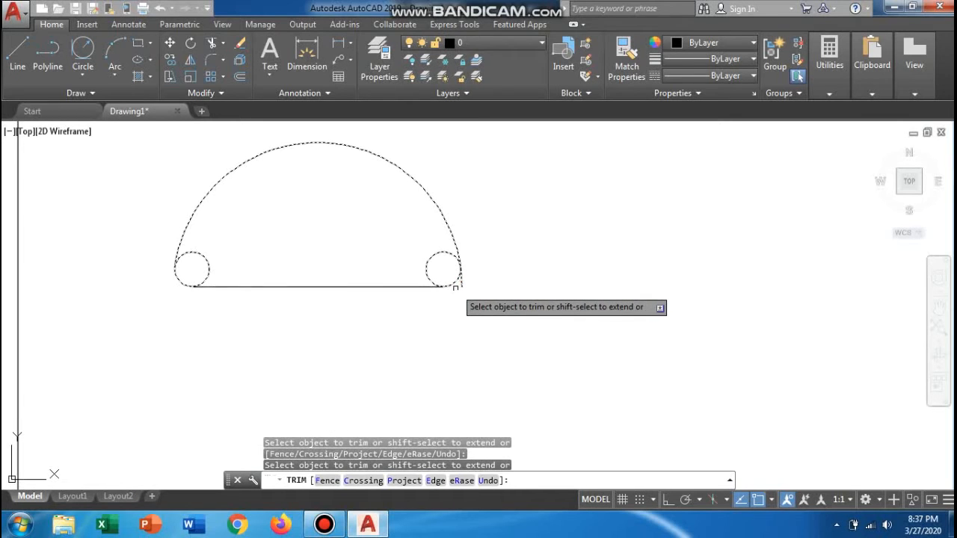
{"action": "key", "text": "Escape"}
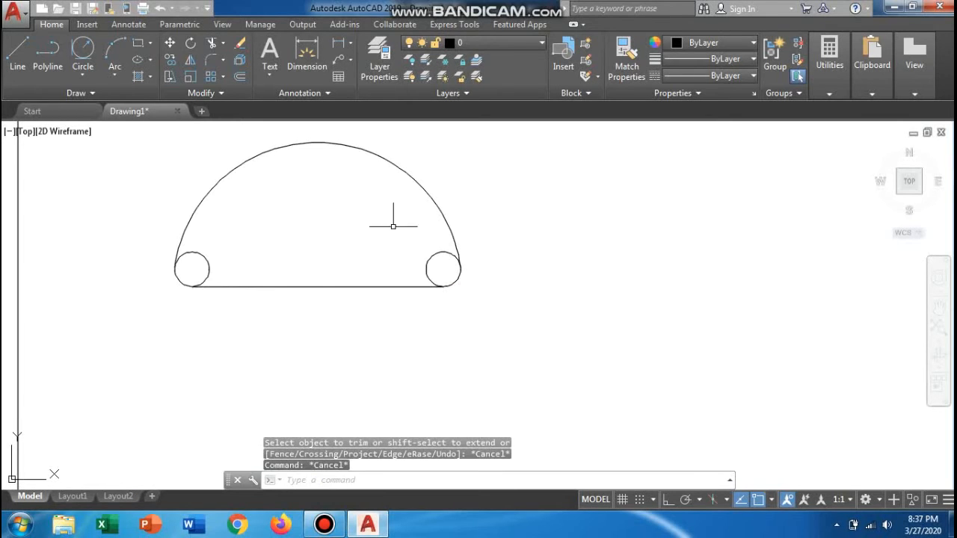
Draw a vertical line from the top midpoint of the large arc to the midpoint of the horizontal base line.
{"action": "scroll", "coordinate": [371, 249], "scroll_direction": "down", "scroll_amount": 4}
{"action": "mouse_move", "coordinate": [370, 250]}
{"action": "middle_mouse_down"}
{"action": "mouse_move", "coordinate": [392, 304]}
{"action": "mouse_move", "coordinate": [379, 265]}
{"action": "middle_mouse_up"}
{"action": "scroll", "coordinate": [388, 292], "scroll_direction": "up", "scroll_amount": 4}
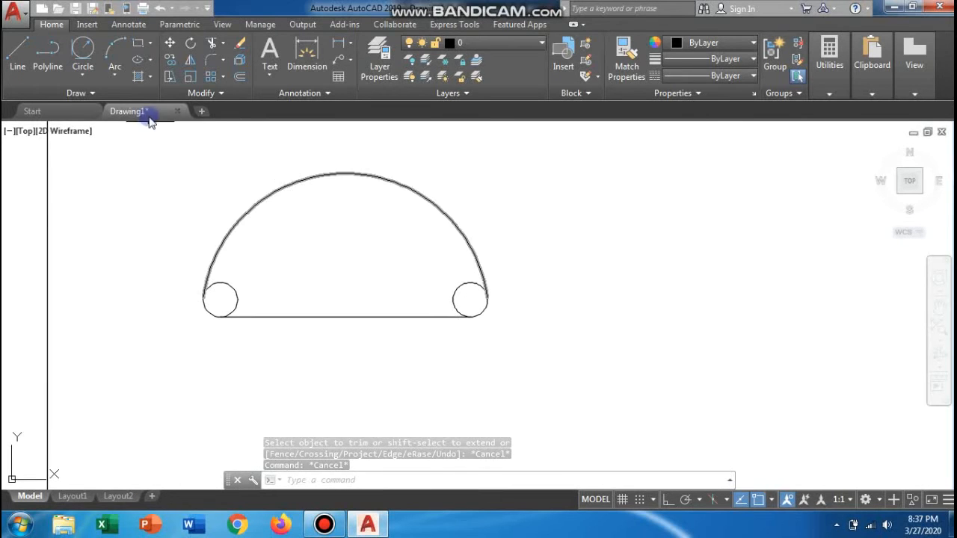
{"action": "left_click", "coordinate": [23, 56]}
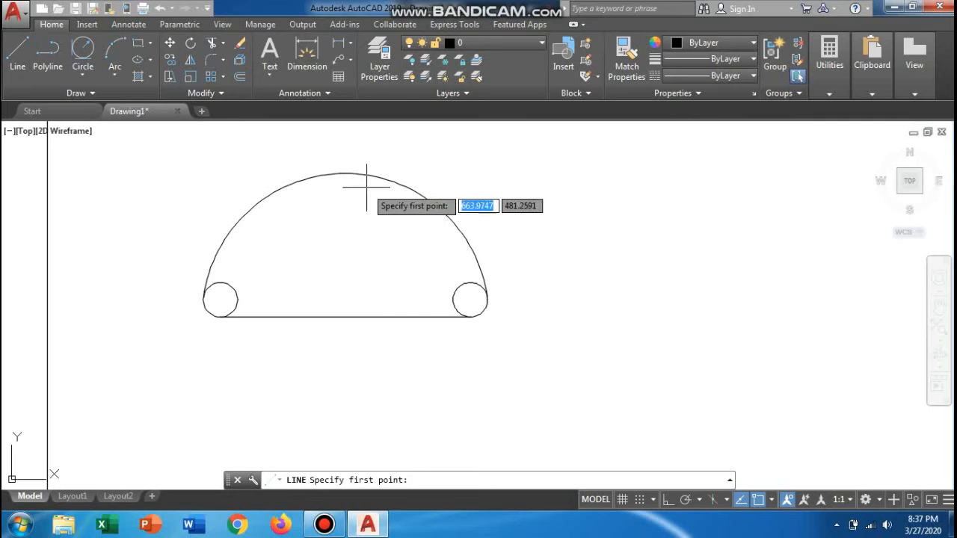
{"action": "left_click", "coordinate": [345, 174]}
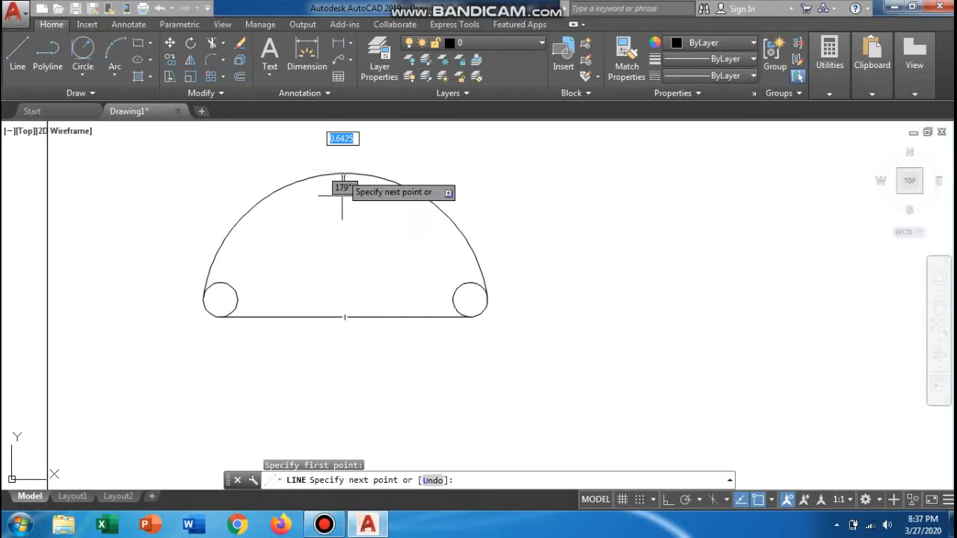
{"action": "left_click", "coordinate": [345, 318]}
{"action": "key", "text": "Escape"}
{"action": "key", "text": "Escape"}
{"action": "key", "text": "Escape"}
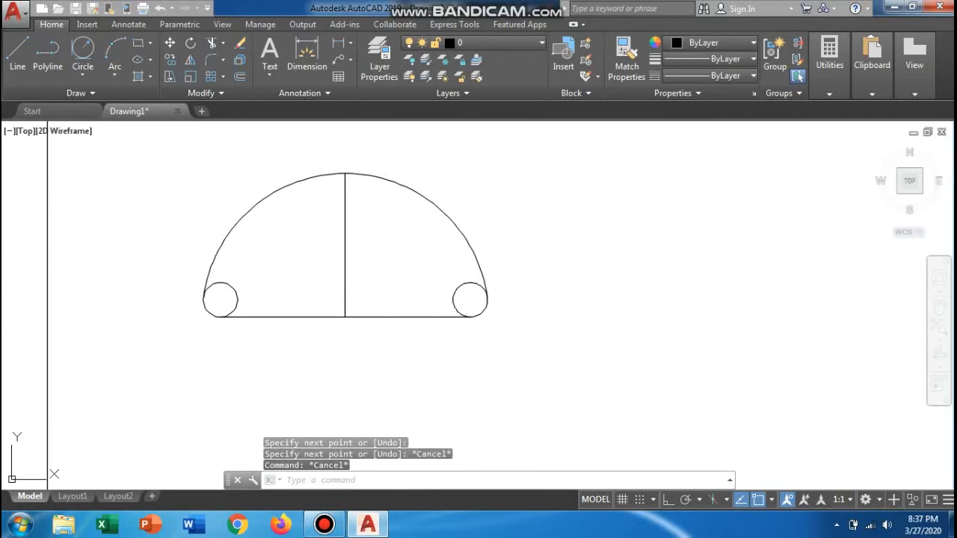
{"action": "scroll", "coordinate": [383, 245], "scroll_direction": "down", "scroll_amount": 3}
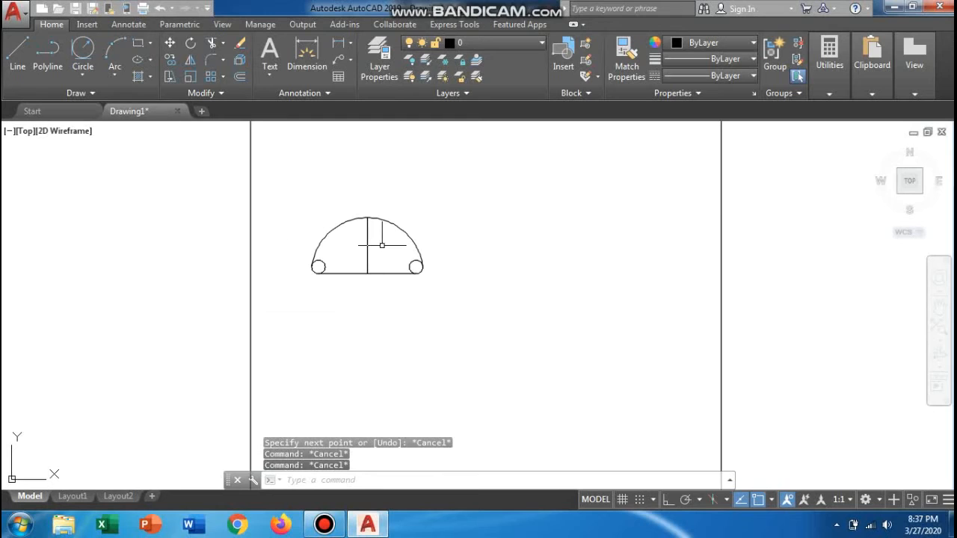
{"action": "scroll", "coordinate": [373, 249], "scroll_direction": "up", "scroll_amount": 4}
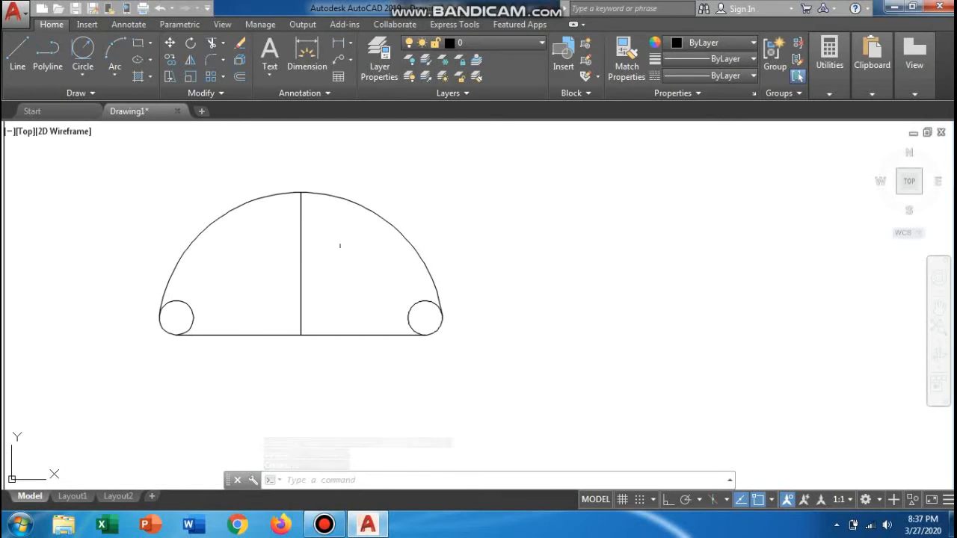
{"action": "left_click_drag", "start_coordinate": [329, 229], "coordinate": [371, 262]}
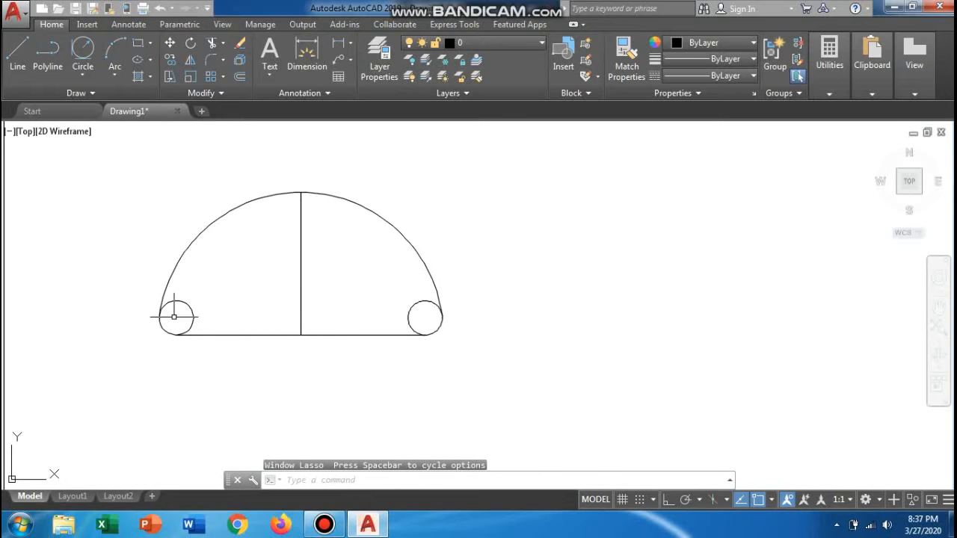
{"action": "left_click", "coordinate": [173, 317]}
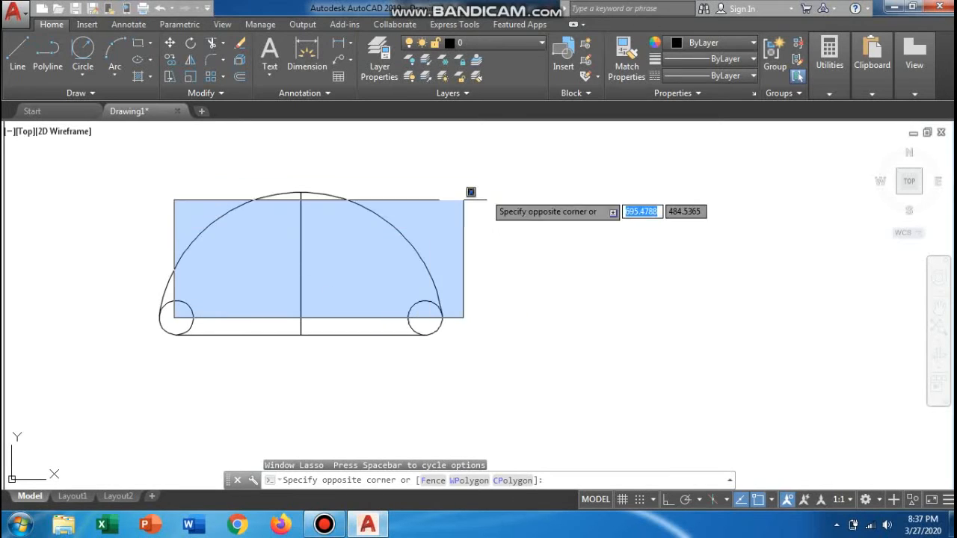
{"action": "left_click", "coordinate": [187, 316]}
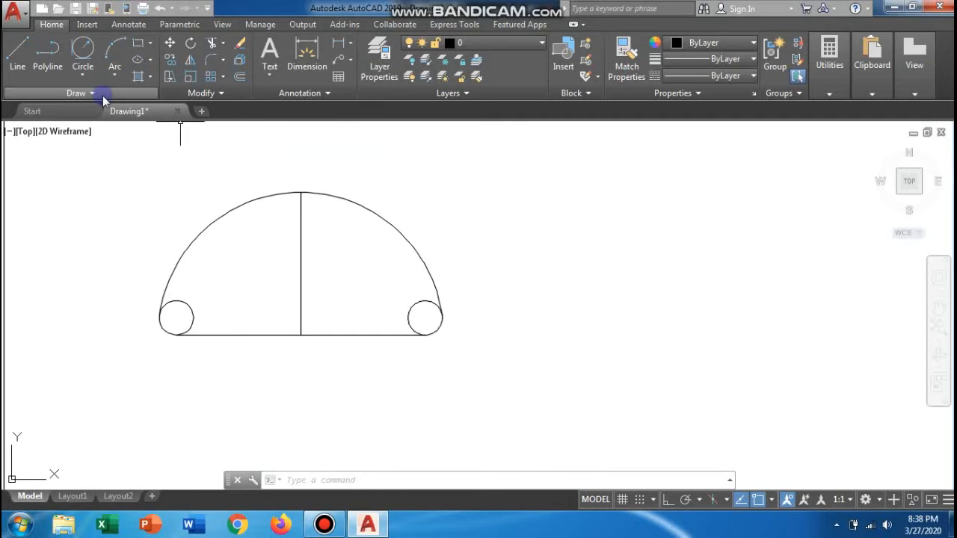
Hatch the small left circle and the right half of the half-circle figure with the ANSI34 pattern.
{"action": "left_click", "coordinate": [139, 78]}
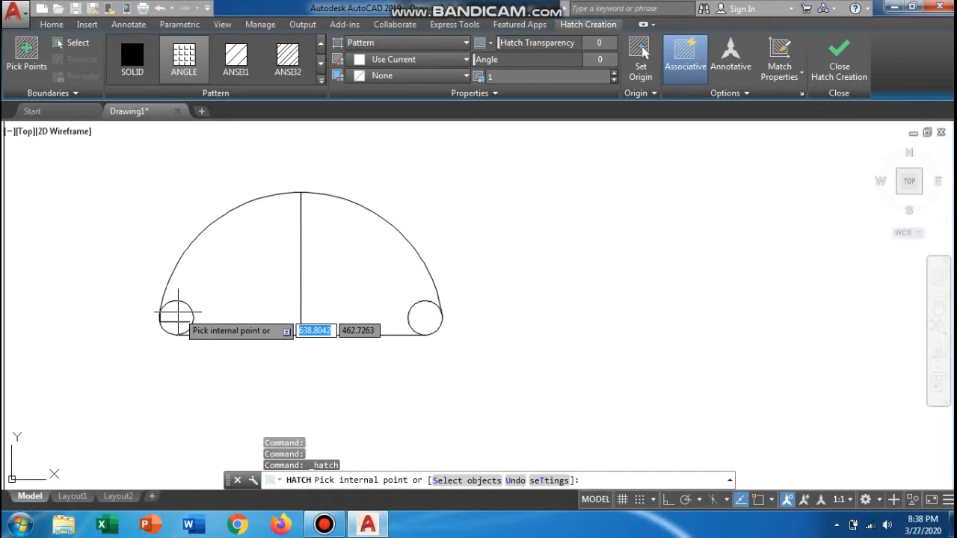
{"action": "left_click", "coordinate": [178, 315]}
{"action": "left_click", "coordinate": [326, 267]}
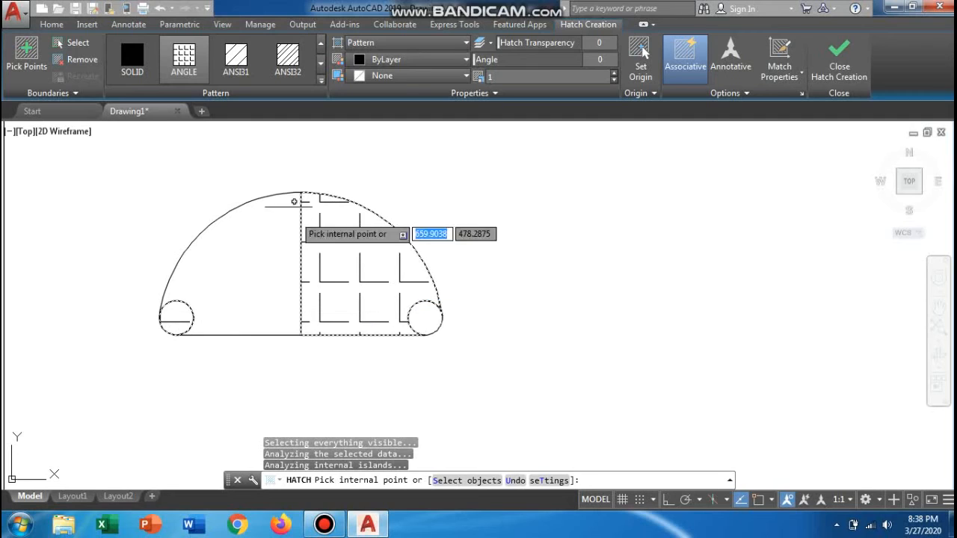
{"action": "left_click", "coordinate": [189, 64]}
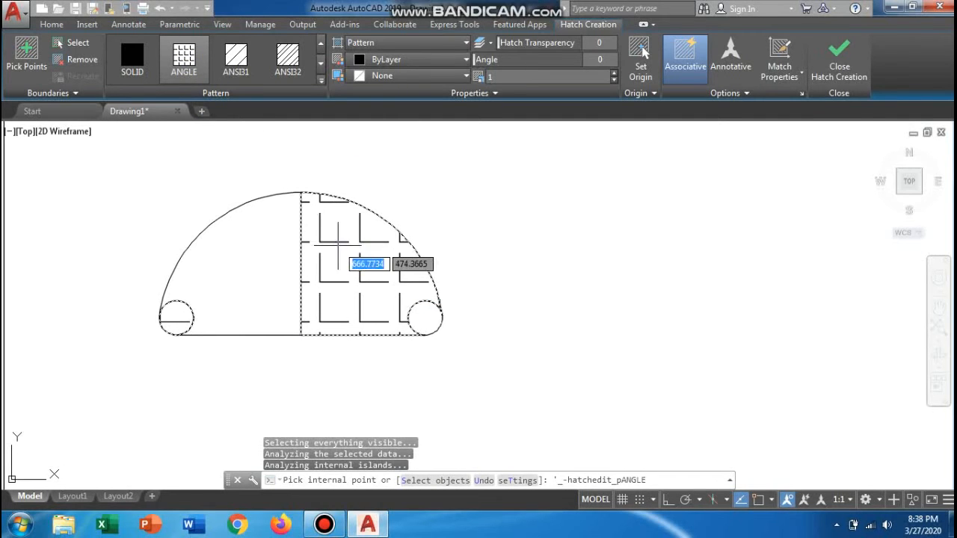
{"action": "left_click", "coordinate": [321, 81]}
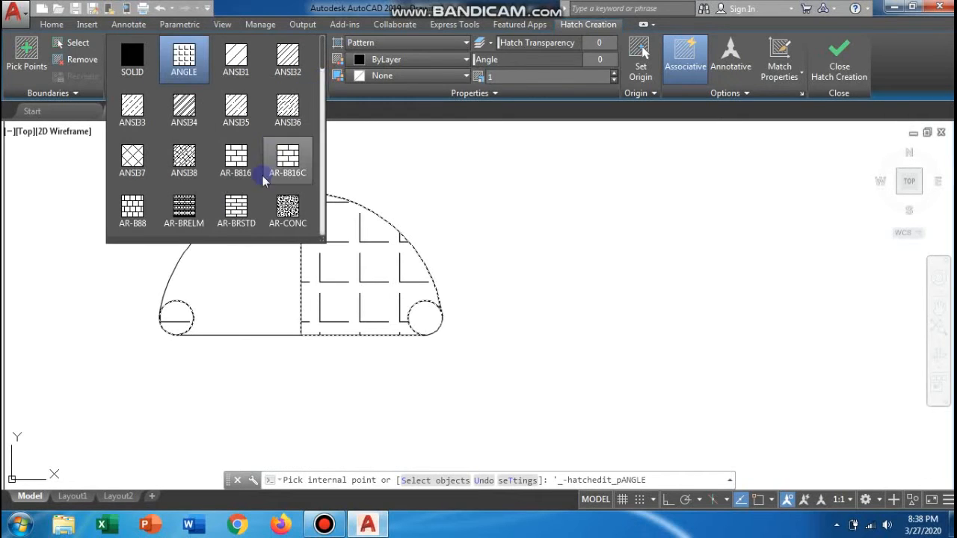
{"action": "left_click", "coordinate": [184, 109]}
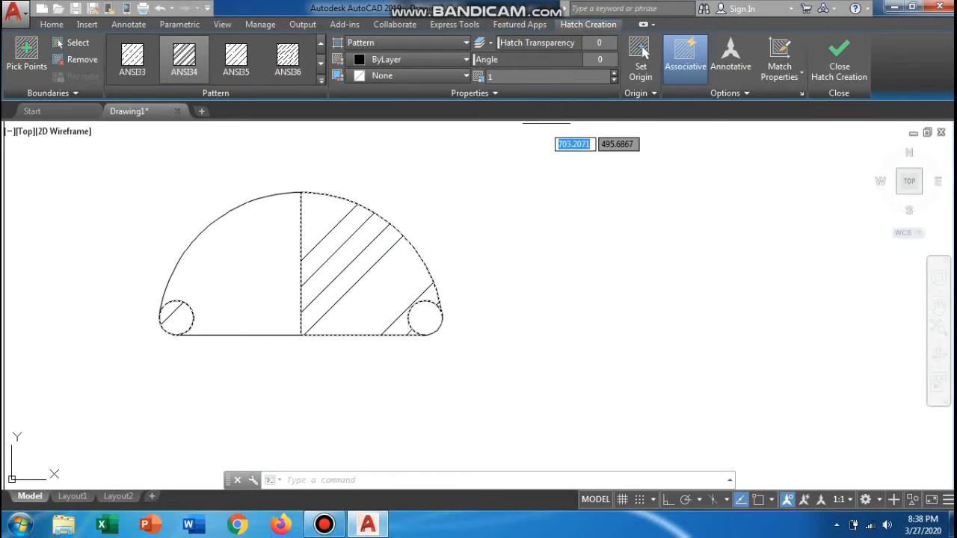
Raise the scale of the ANSI34 hatch pattern to 1.9.
{"action": "left_click", "coordinate": [614, 75]}
{"action": "left_click", "coordinate": [615, 75]}
{"action": "left_click", "coordinate": [614, 75]}
{"action": "left_click", "coordinate": [615, 74]}
{"action": "left_click", "coordinate": [615, 75]}
{"action": "left_click", "coordinate": [615, 74]}
{"action": "left_click", "coordinate": [614, 75]}
{"action": "left_click", "coordinate": [615, 75]}
{"action": "left_click", "coordinate": [615, 75]}
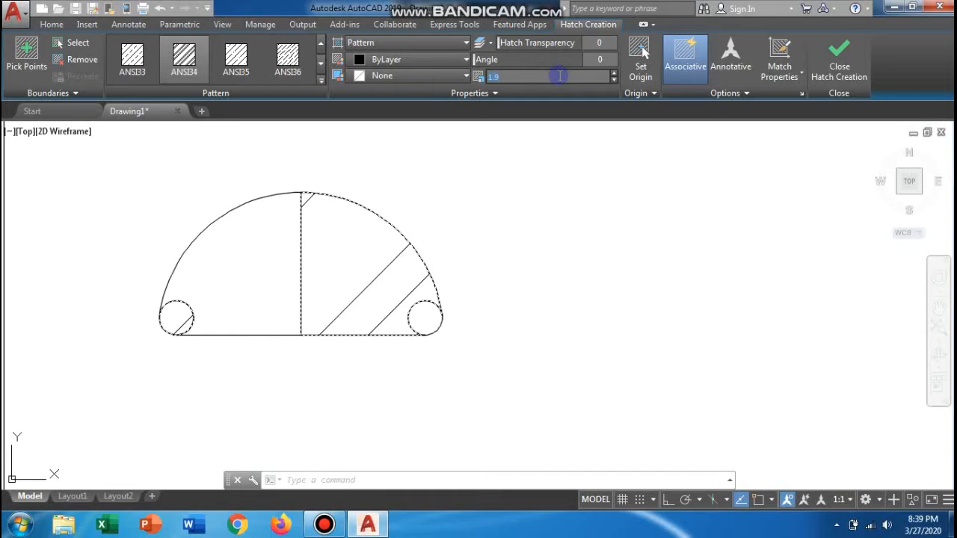
Set the ANSI34 hatch to scale 0.25 and angle 120, and finish the hatch.
{"action": "type", "text": "5"}
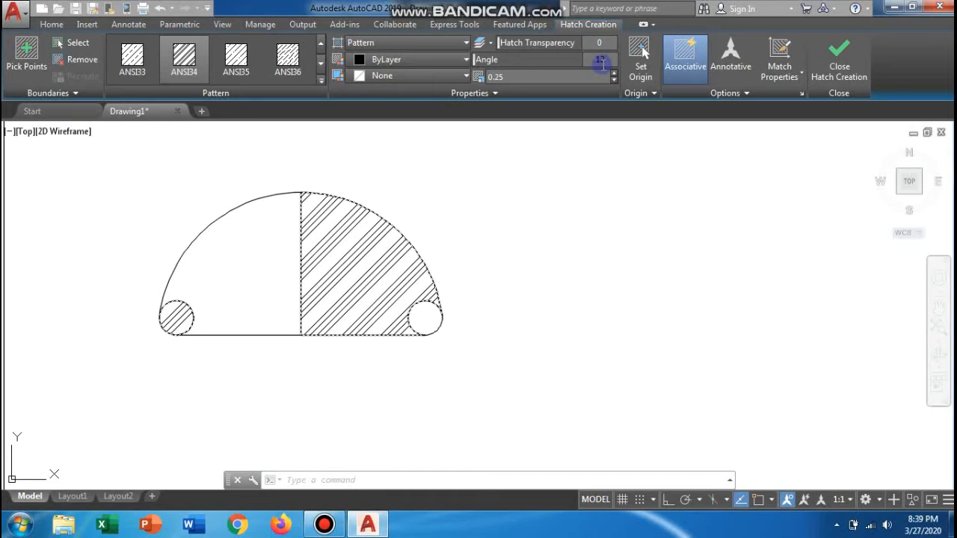
{"action": "key", "text": "Return"}
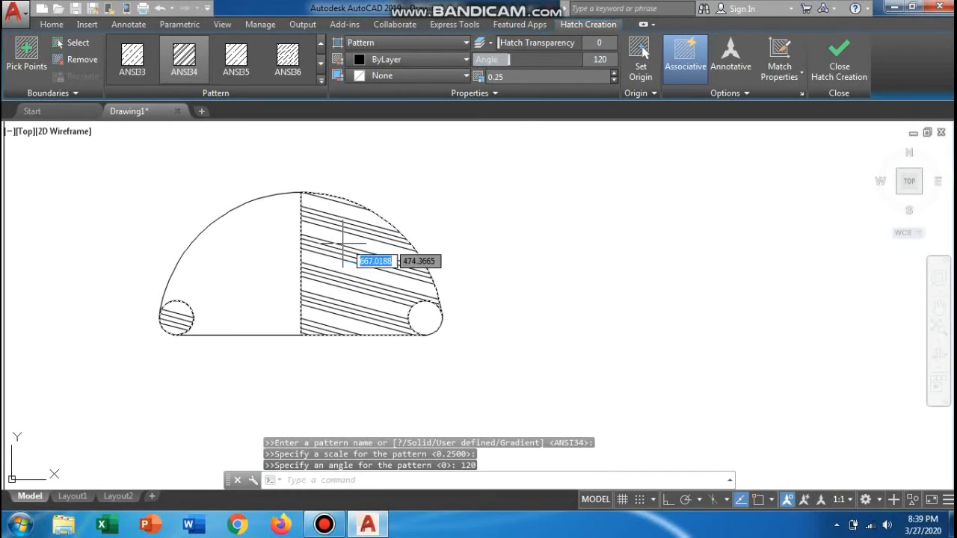
{"action": "key", "text": "Escape"}
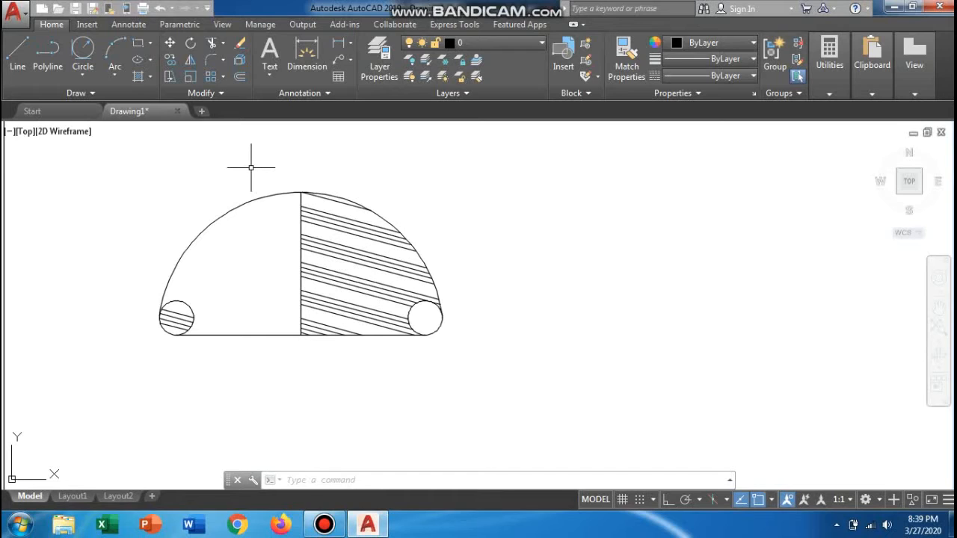
Hatch the figure's left half and the small right circle with the ANSI36 pattern at scale 0.5 and angle 90.
{"action": "left_click", "coordinate": [139, 79]}
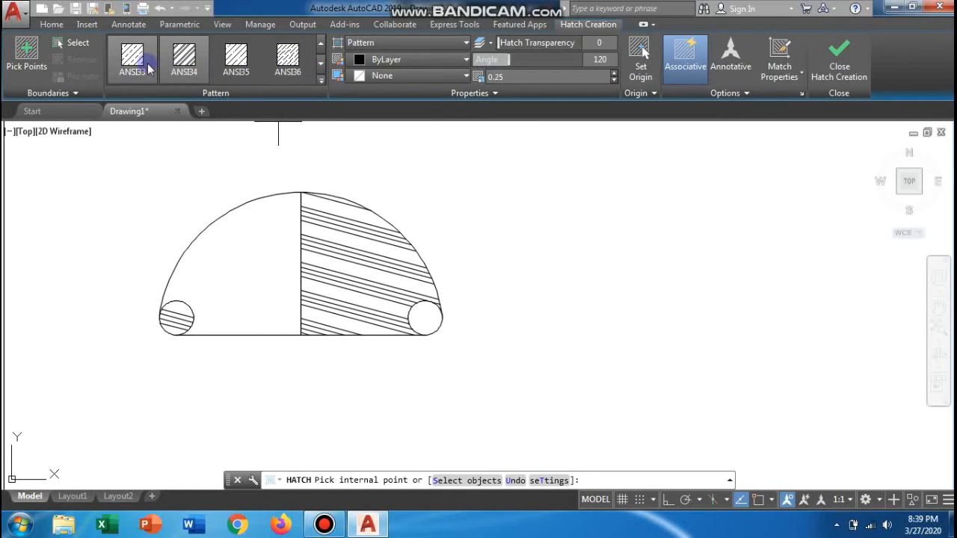
{"action": "left_click", "coordinate": [320, 86]}
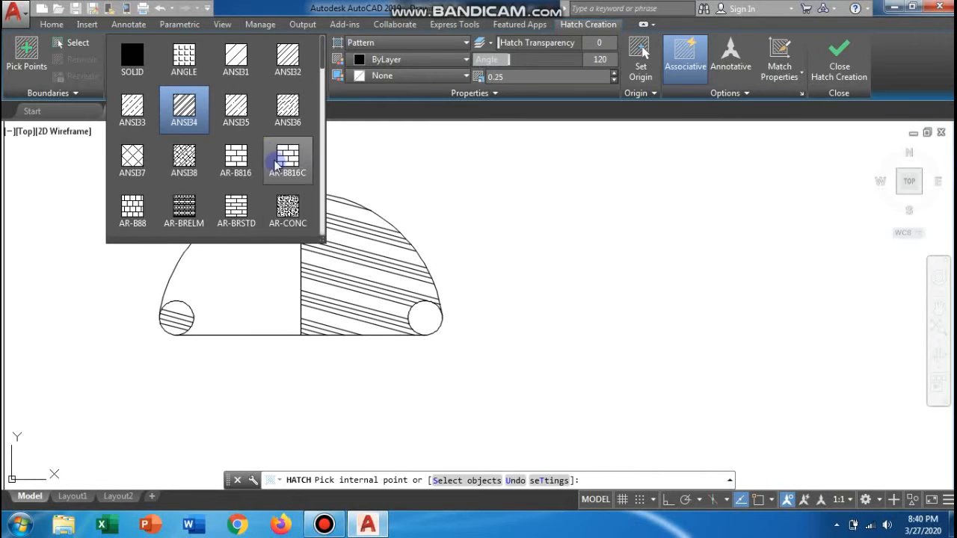
{"action": "left_click", "coordinate": [287, 122]}
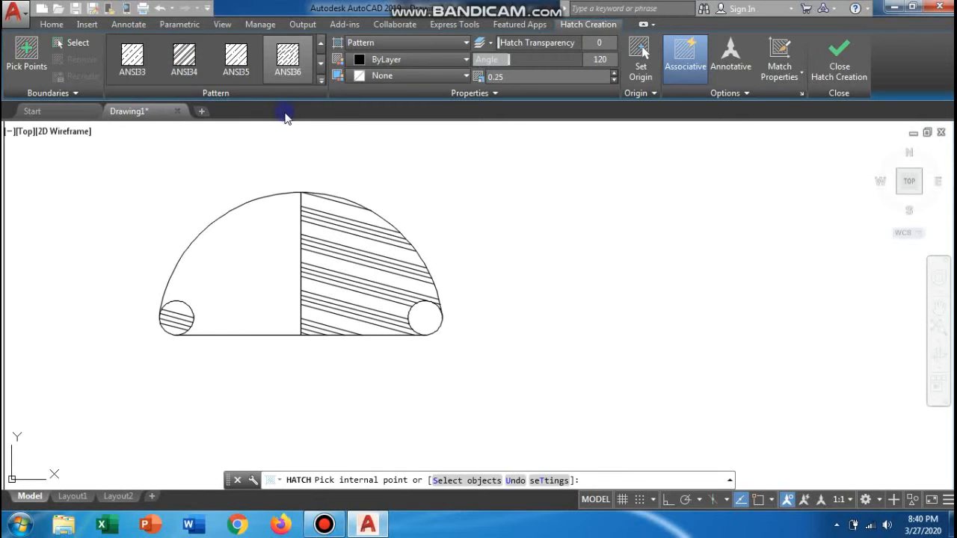
{"action": "left_click", "coordinate": [506, 79]}
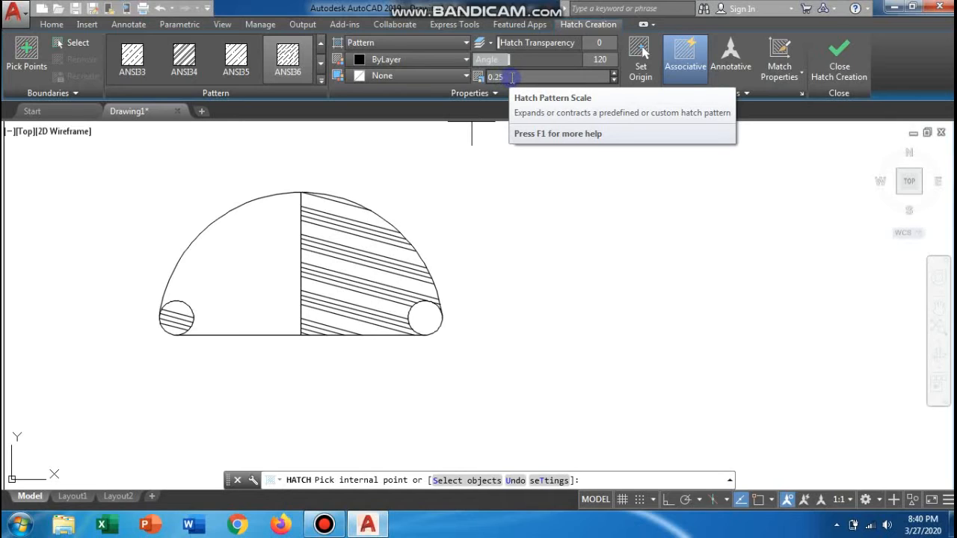
{"action": "left_click", "coordinate": [495, 77]}
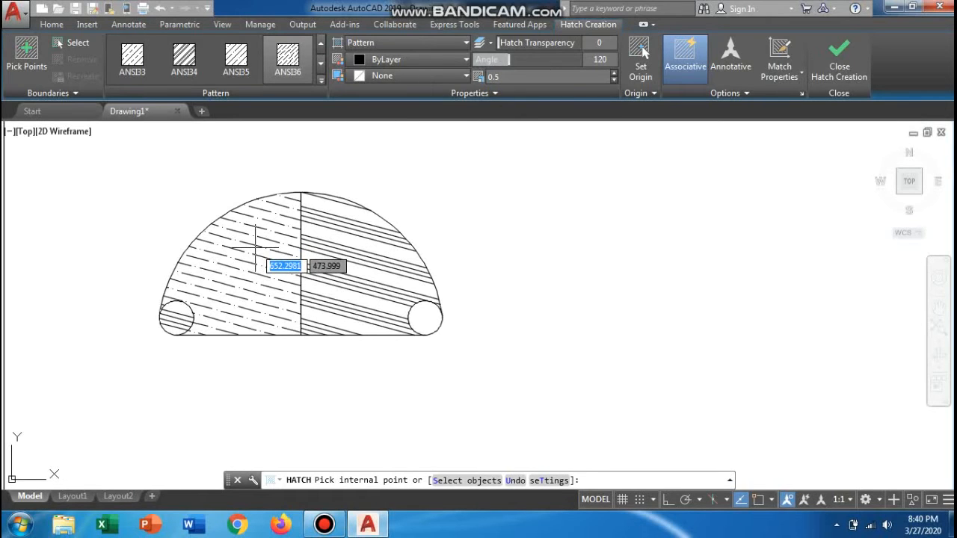
{"action": "left_click", "coordinate": [255, 245]}
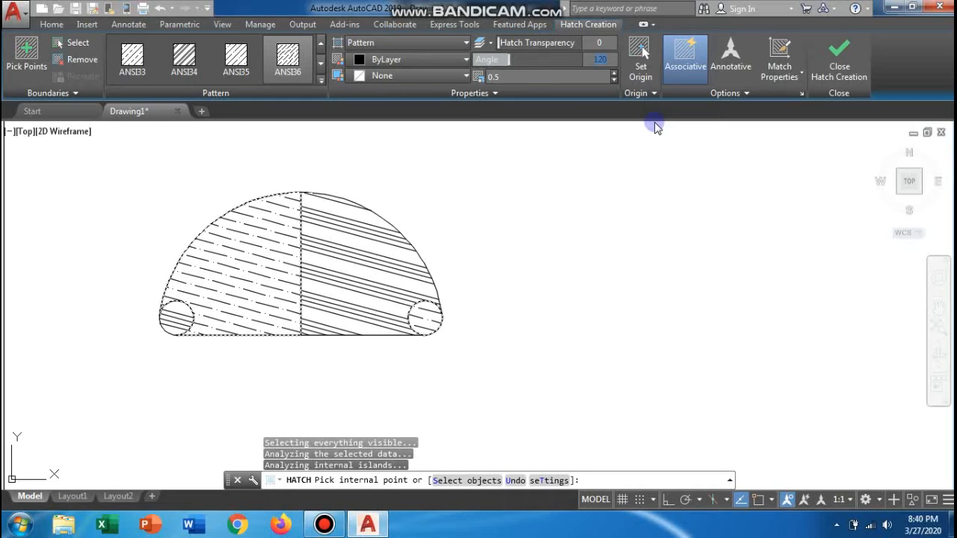
{"action": "key", "text": "Return"}
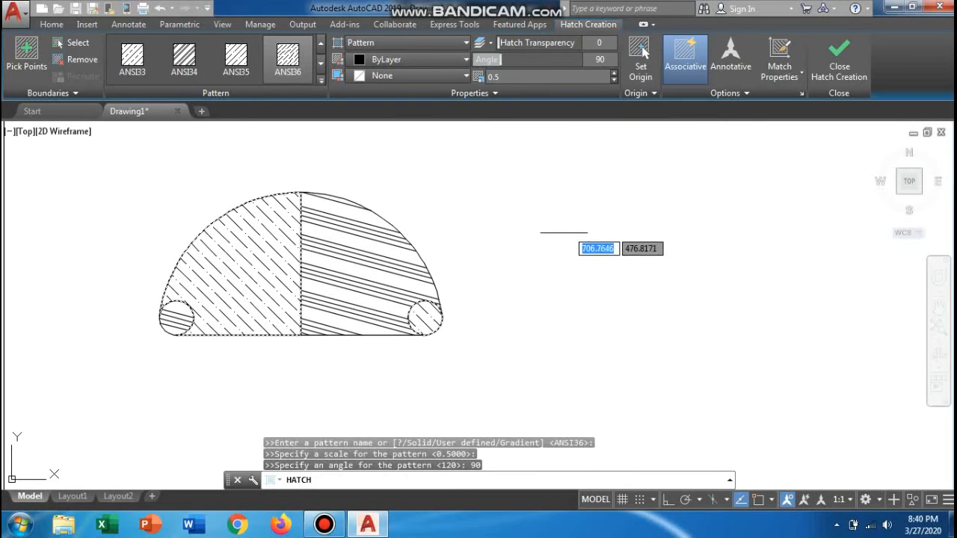
{"action": "key", "text": "Escape"}
{"action": "key", "text": "Escape"}
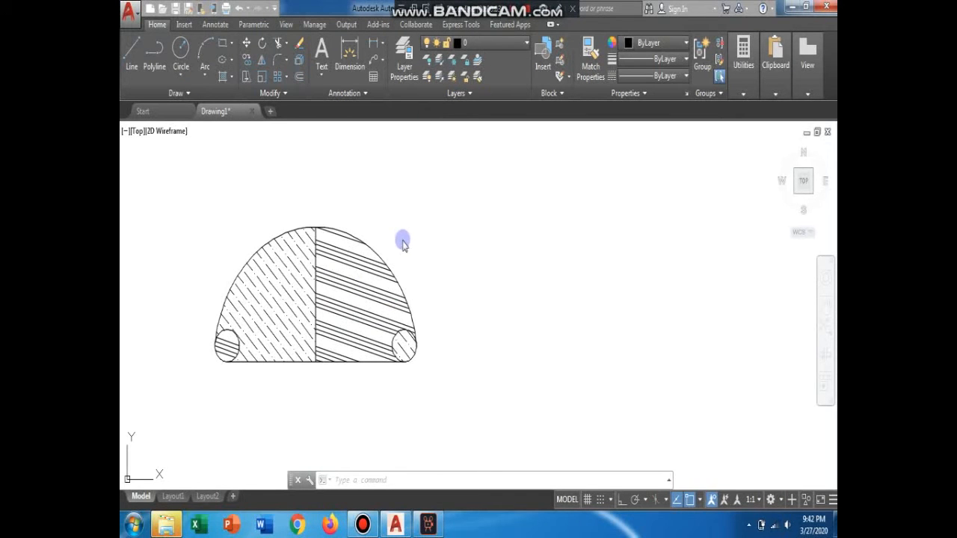
Draw a circle of radius 25 in the empty upper part of the frame, above the hatched figure.
{"action": "scroll", "coordinate": [404, 228], "scroll_direction": "down", "scroll_amount": 5}
{"action": "scroll", "coordinate": [327, 307], "scroll_direction": "up", "scroll_amount": 4}
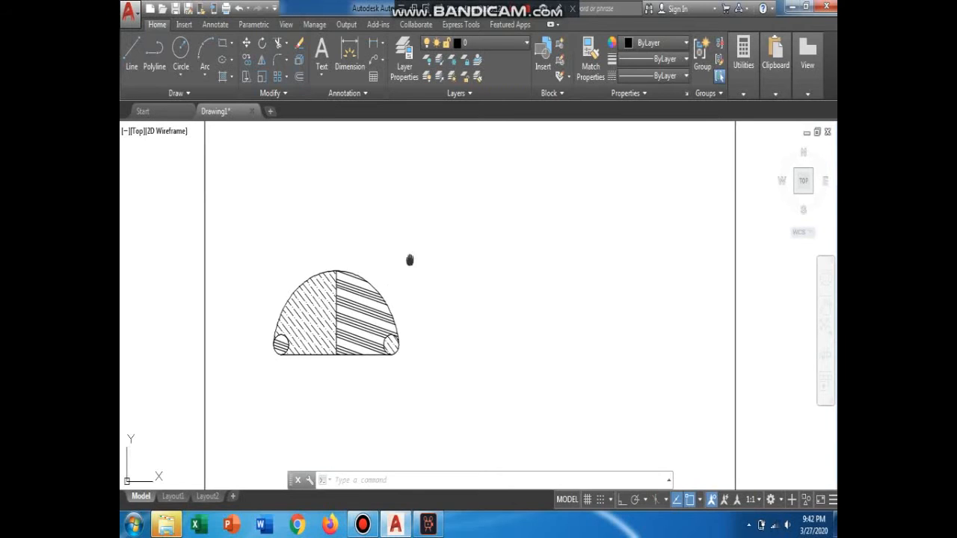
{"action": "middle_click_drag", "start_coordinate": [413, 256], "coordinate": [387, 331]}
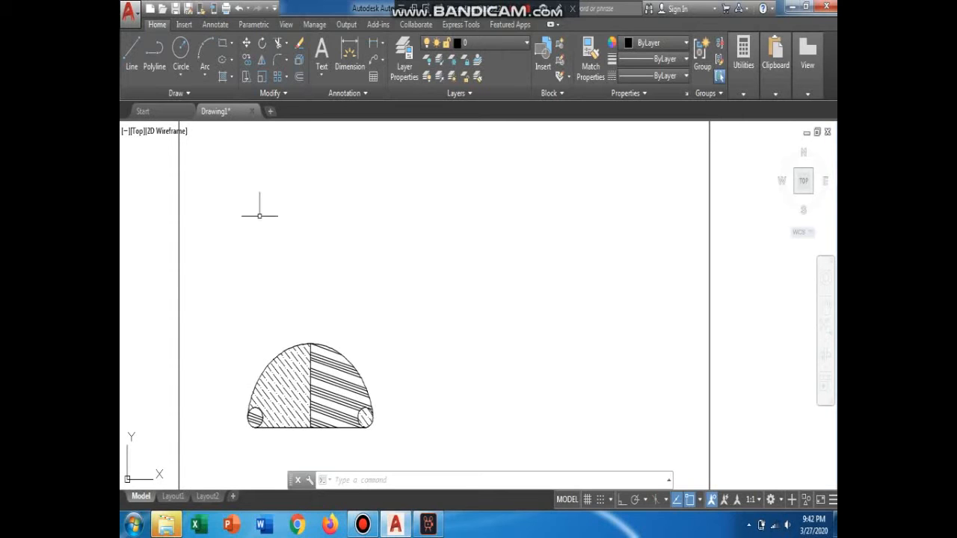
{"action": "scroll", "coordinate": [358, 307], "scroll_direction": "down", "scroll_amount": 2}
{"action": "middle_click_drag", "start_coordinate": [390, 311], "coordinate": [355, 380]}
{"action": "scroll", "coordinate": [319, 284], "scroll_direction": "up", "scroll_amount": 2}
{"action": "middle_click_drag", "start_coordinate": [316, 271], "coordinate": [329, 272]}
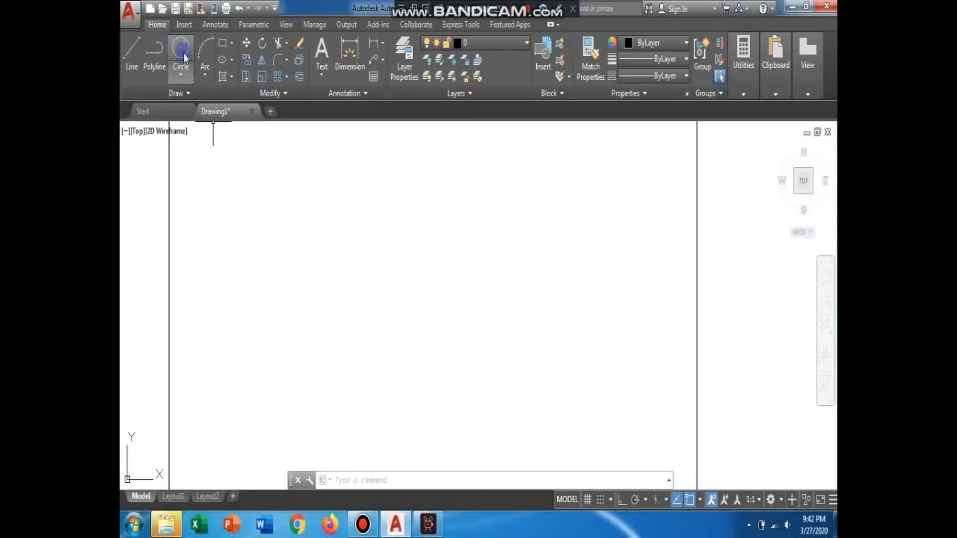
{"action": "left_click", "coordinate": [191, 67]}
{"action": "left_click", "coordinate": [362, 193]}
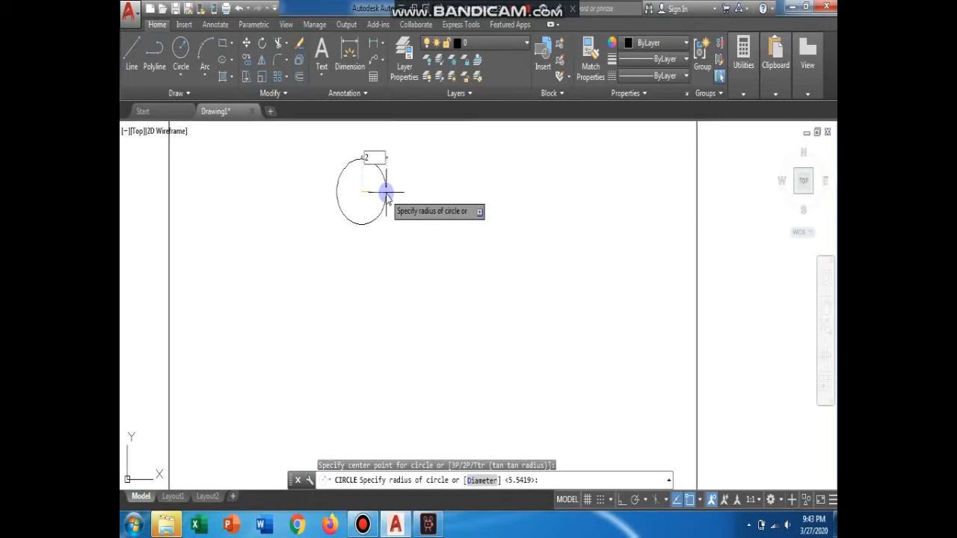
{"action": "key", "text": "Return"}
Draw a vertical line with Ortho on from above the radius 25 circle down through its centre to well below it.
{"action": "scroll", "coordinate": [389, 213], "scroll_direction": "down", "scroll_amount": 4}
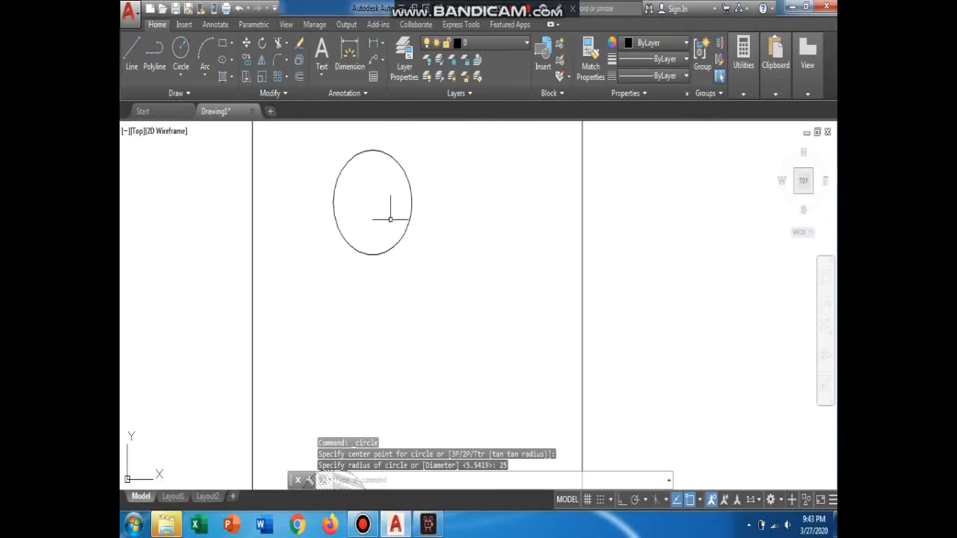
{"action": "scroll", "coordinate": [370, 249], "scroll_direction": "up", "scroll_amount": 3}
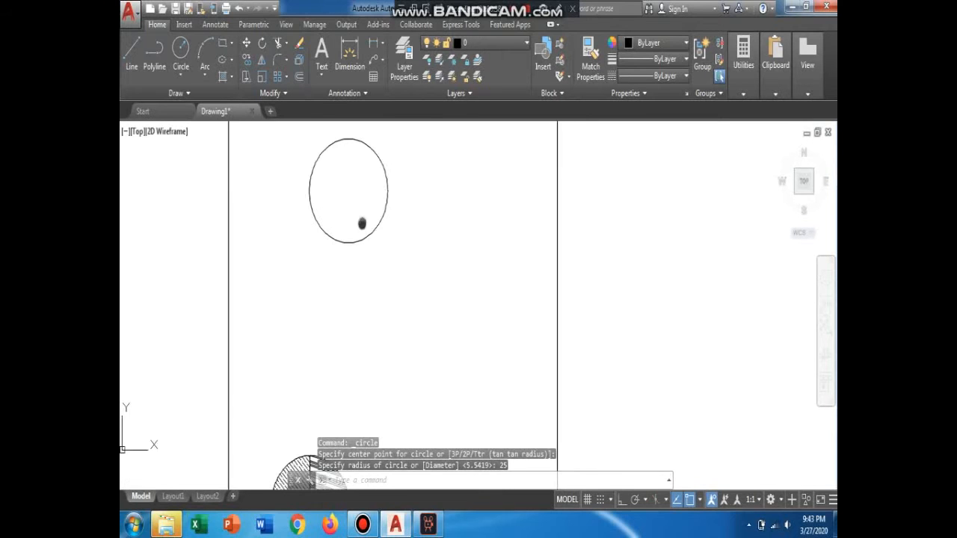
{"action": "left_click", "coordinate": [132, 51]}
{"action": "scroll", "coordinate": [352, 189], "scroll_direction": "up", "scroll_amount": 2}
{"action": "scroll", "coordinate": [351, 190], "scroll_direction": "down", "scroll_amount": 2}
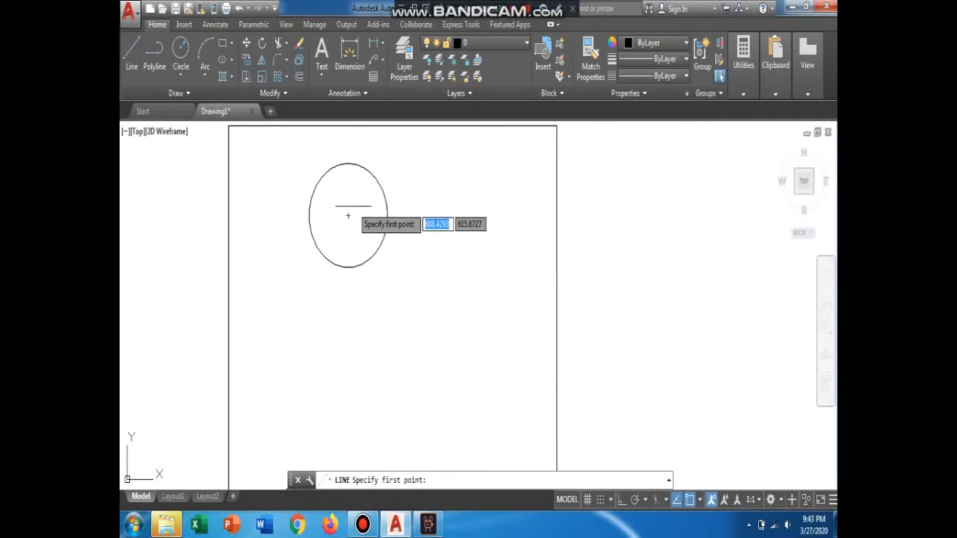
{"action": "left_click", "coordinate": [347, 144]}
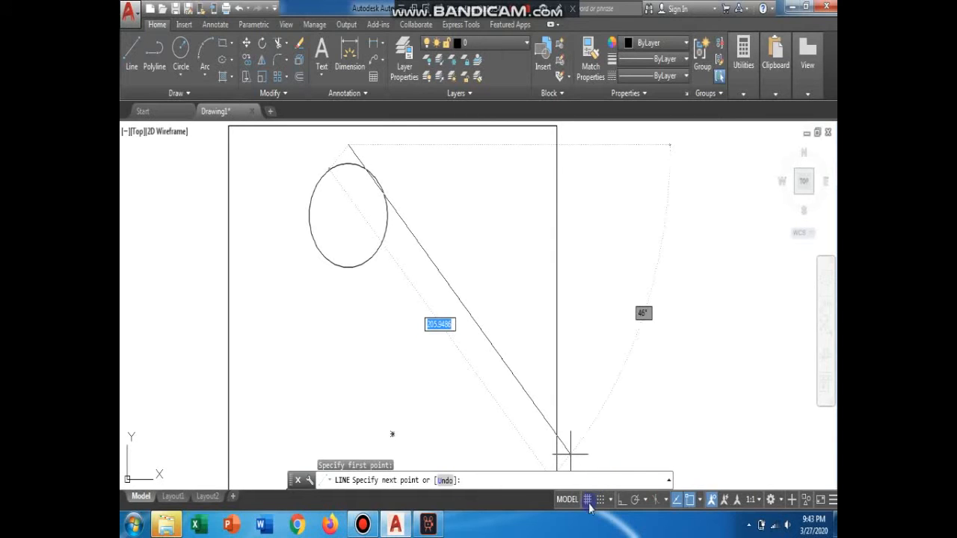
{"action": "left_click", "coordinate": [620, 500]}
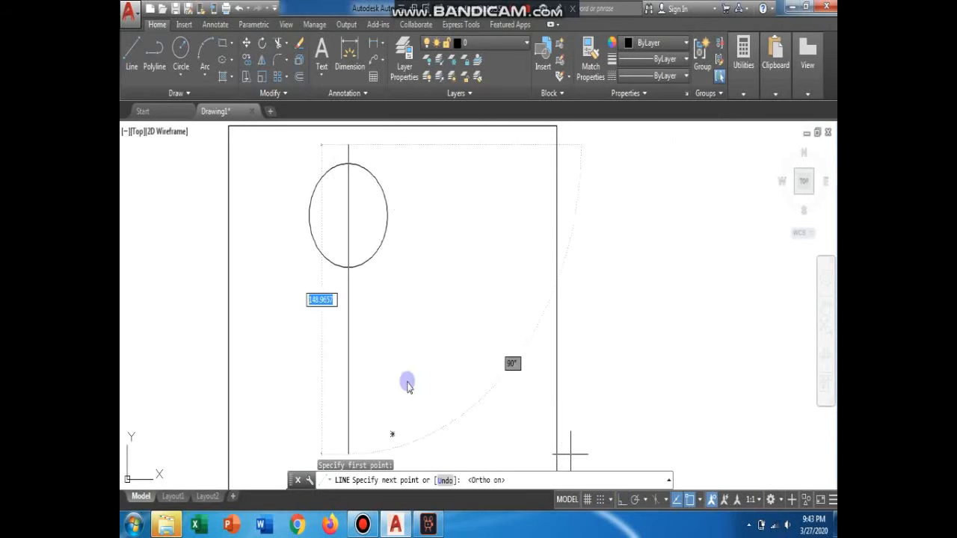
{"action": "left_click", "coordinate": [348, 440]}
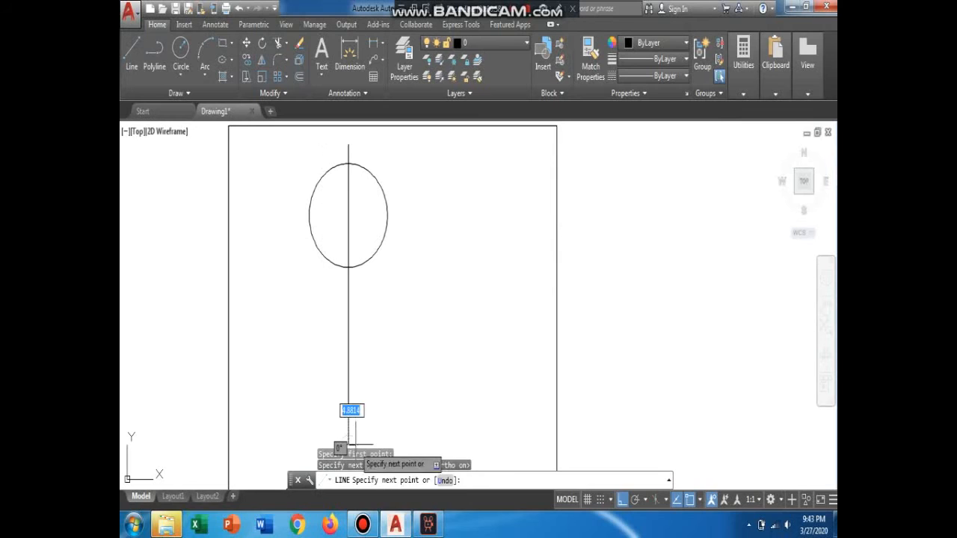
{"action": "key", "text": "Escape"}
Draw a second circle of radius 25 centred on the vertical line near its lower end.
{"action": "middle_click_drag", "start_coordinate": [360, 229], "coordinate": [371, 179]}
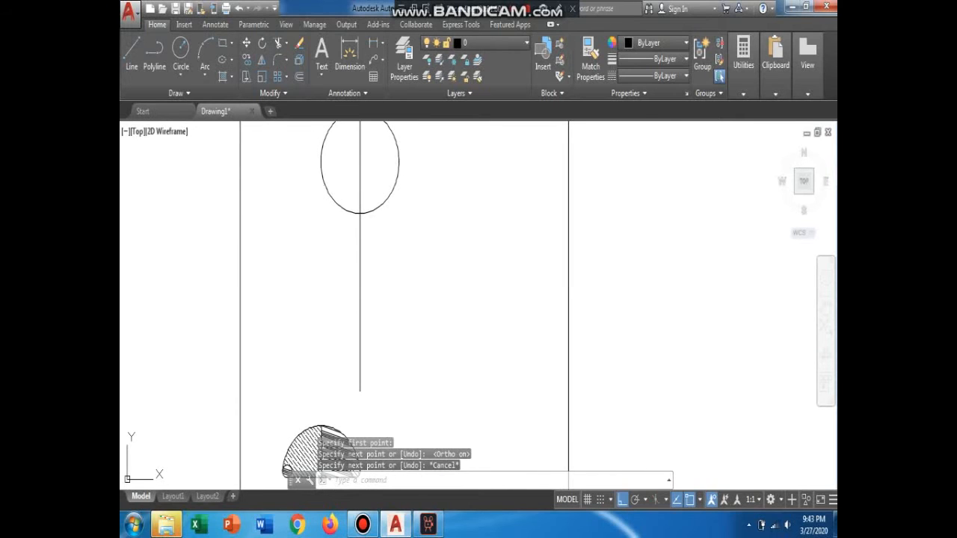
{"action": "left_click", "coordinate": [179, 54]}
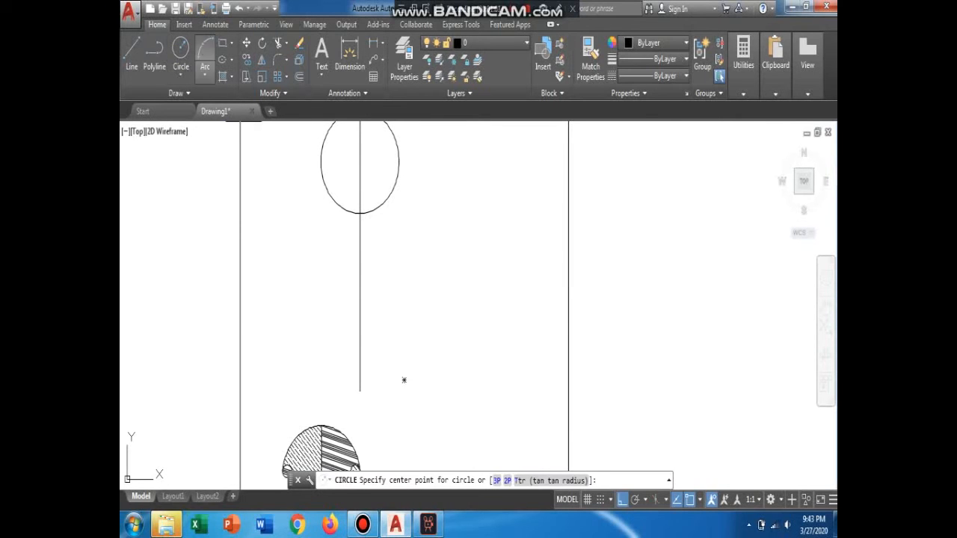
{"action": "left_click", "coordinate": [360, 337]}
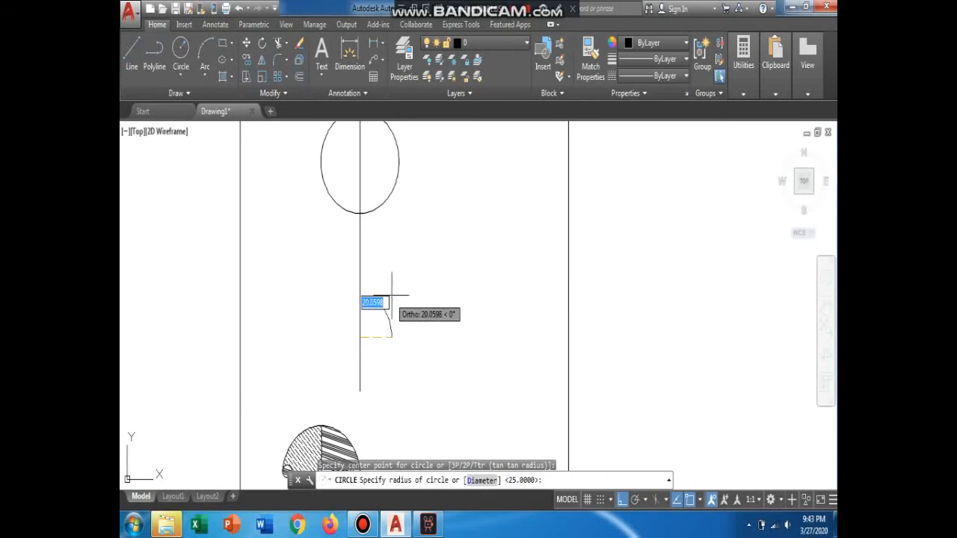
{"action": "type", "text": "25"}
{"action": "key", "text": "Return"}
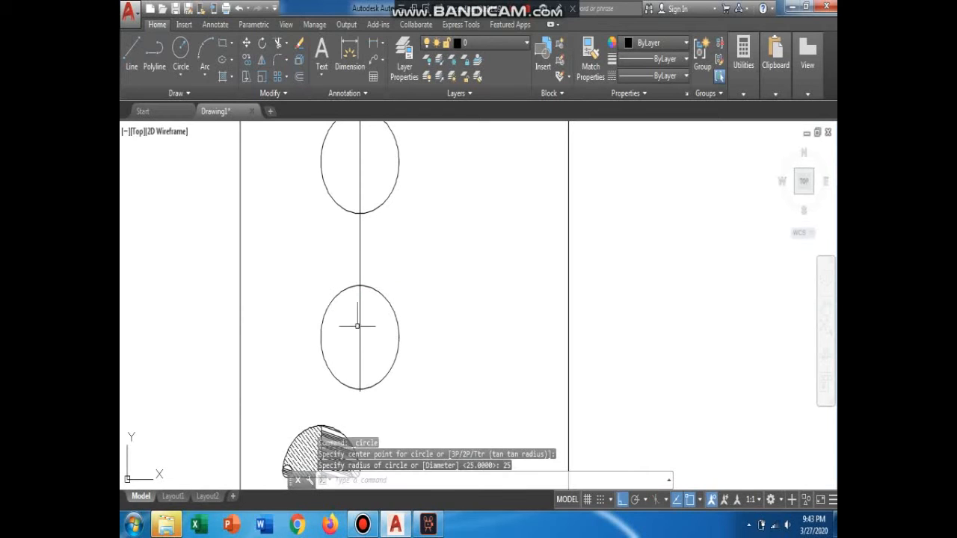
{"action": "key", "text": "Escape"}
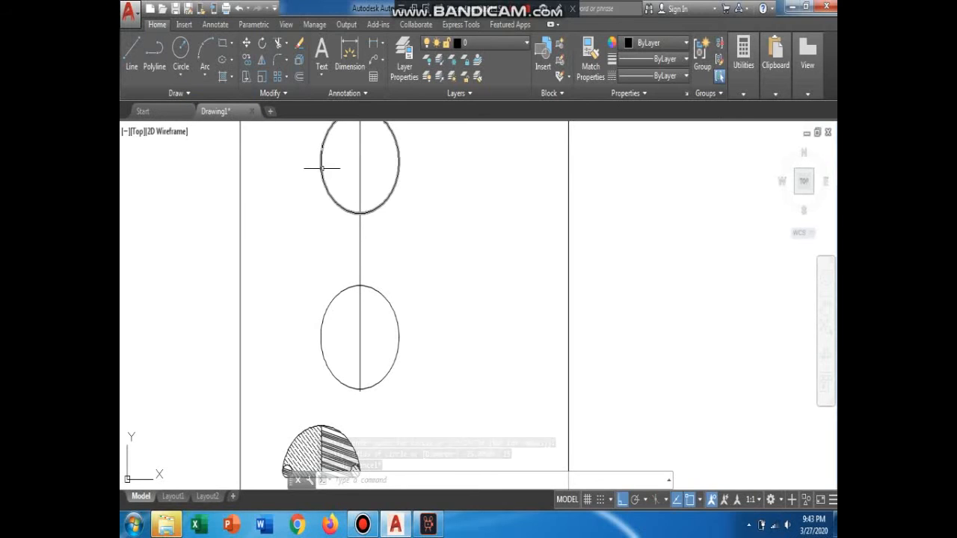
Draw a vertical line joining the left quadrant points of the two radius 25 circles.
{"action": "left_click", "coordinate": [134, 52]}
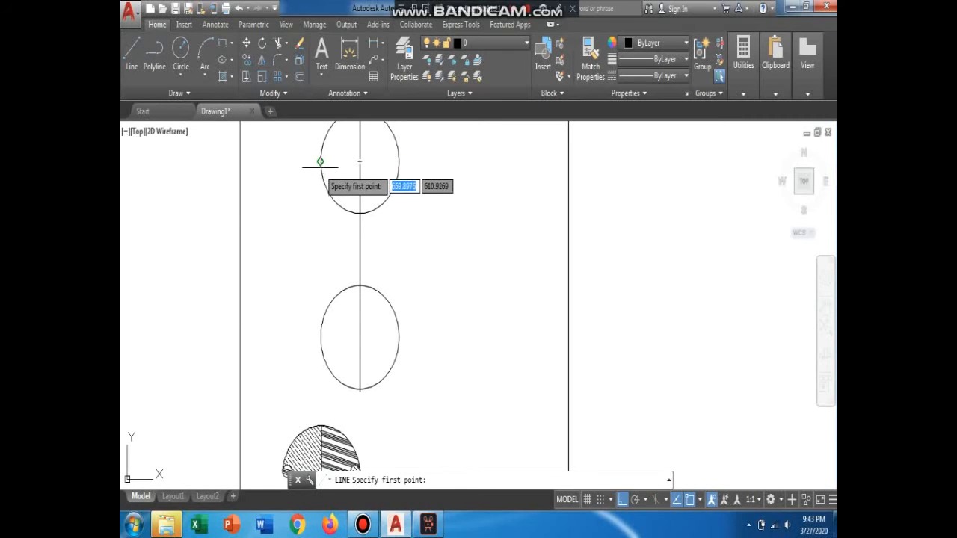
{"action": "left_click", "coordinate": [320, 161]}
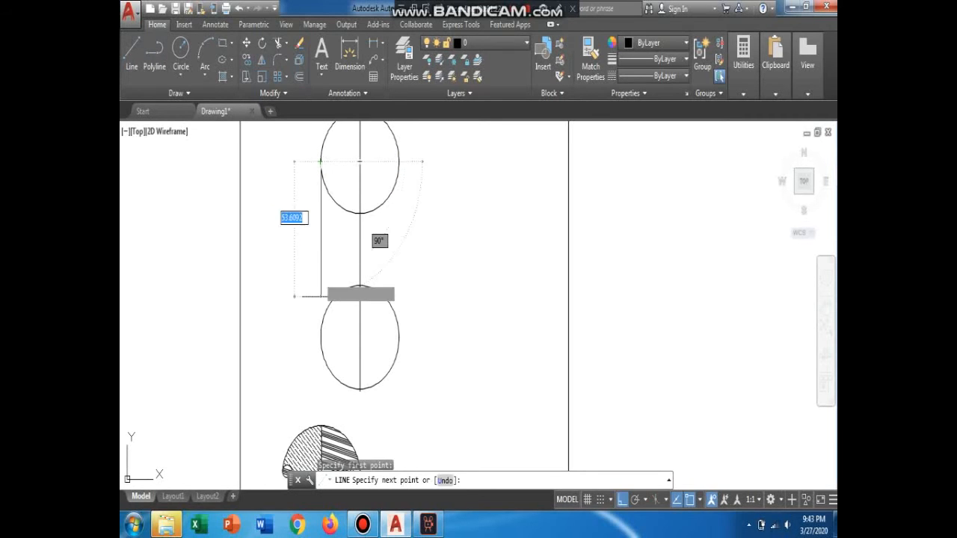
{"action": "left_click", "coordinate": [320, 337]}
{"action": "key", "text": "Escape"}
{"action": "key", "text": "Escape"}
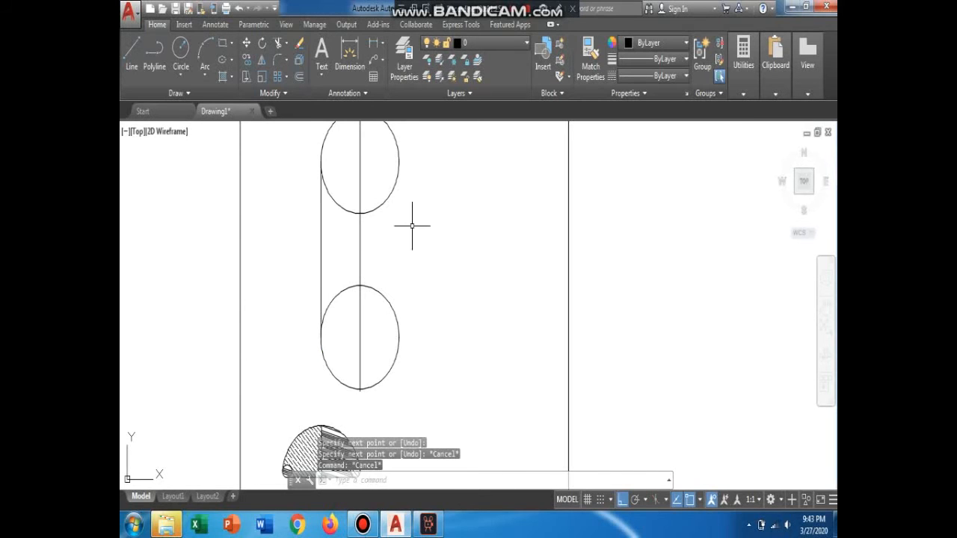
Trim the two circles and the centre line so that the left straight side with its outer quarter arcs remains.
{"action": "scroll", "coordinate": [406, 229], "scroll_direction": "down", "scroll_amount": 2}
{"action": "mouse_move", "coordinate": [441, 228]}
{"action": "left_mouse_down"}
{"action": "mouse_move", "coordinate": [397, 143]}
{"action": "mouse_move", "coordinate": [367, 321]}
{"action": "mouse_move", "coordinate": [419, 322]}
{"action": "left_mouse_up"}
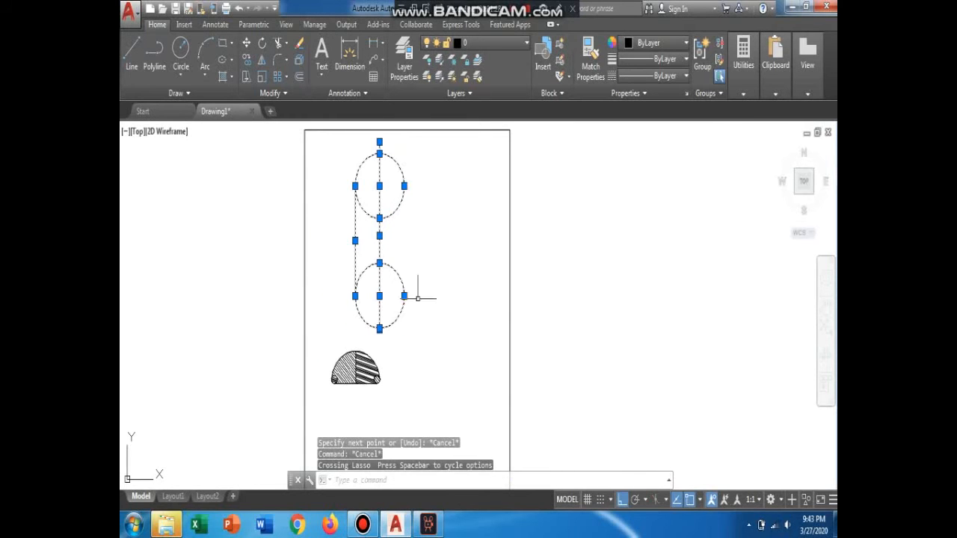
{"action": "left_click", "coordinate": [280, 45]}
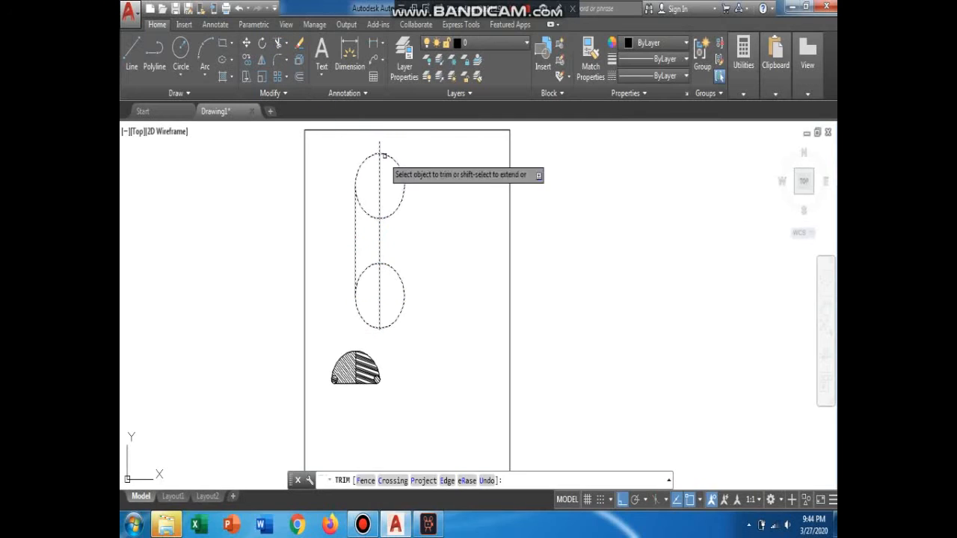
{"action": "left_click", "coordinate": [402, 166]}
{"action": "left_click", "coordinate": [400, 275]}
{"action": "left_click", "coordinate": [374, 265]}
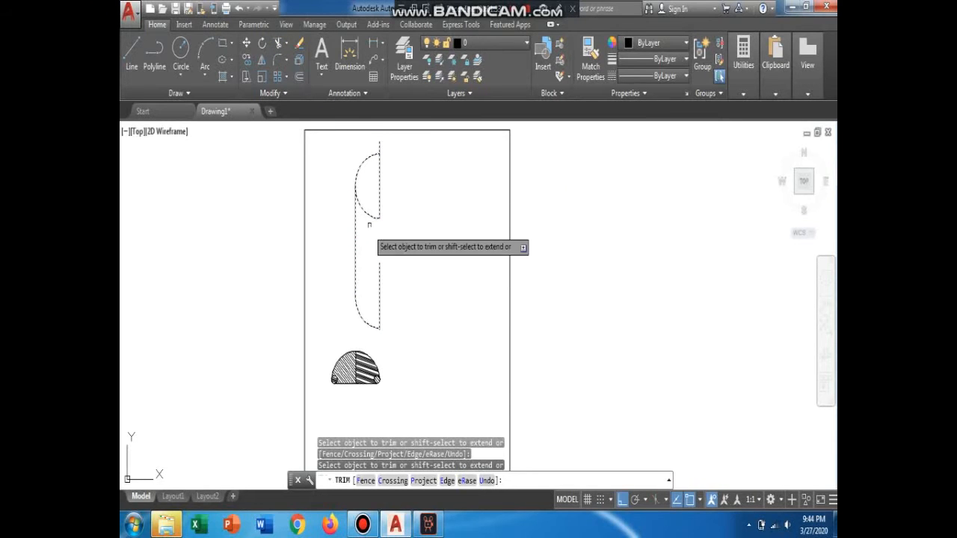
{"action": "left_click", "coordinate": [369, 210]}
{"action": "left_click", "coordinate": [380, 207]}
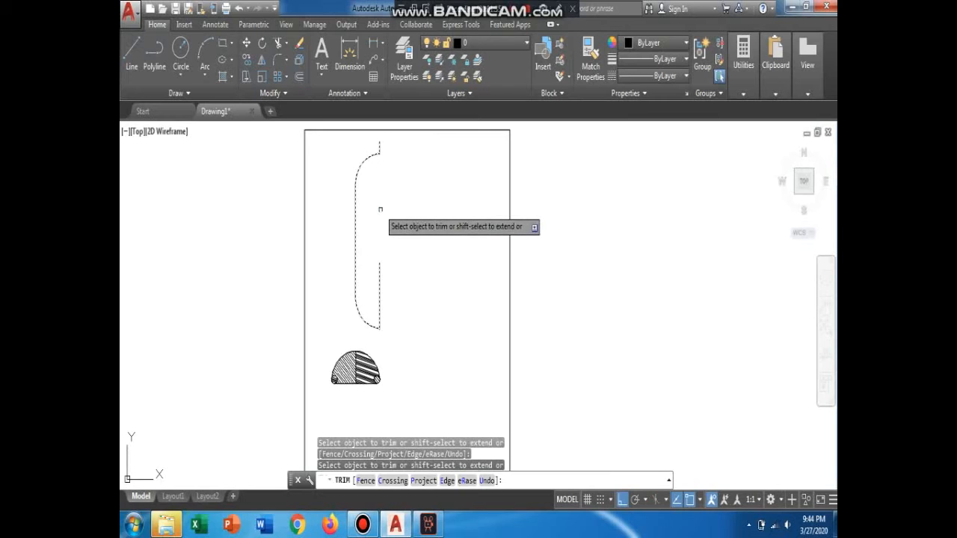
{"action": "left_click", "coordinate": [380, 274]}
{"action": "key", "text": "Escape"}
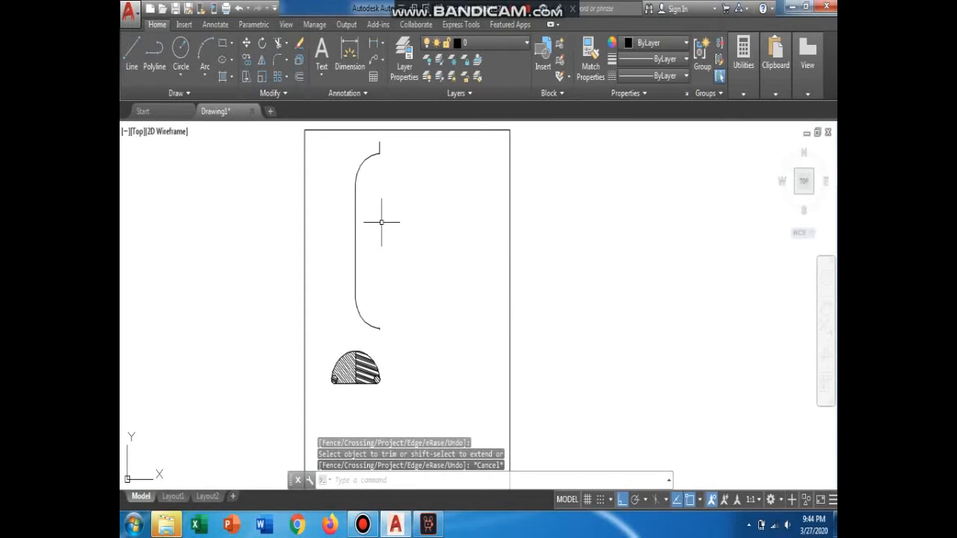
{"action": "scroll", "coordinate": [381, 222], "scroll_direction": "down", "scroll_amount": 4}
{"action": "scroll", "coordinate": [381, 236], "scroll_direction": "up", "scroll_amount": 6}
{"action": "scroll", "coordinate": [380, 237], "scroll_direction": "down", "scroll_amount": 2}
{"action": "scroll", "coordinate": [380, 309], "scroll_direction": "up", "scroll_amount": 6}
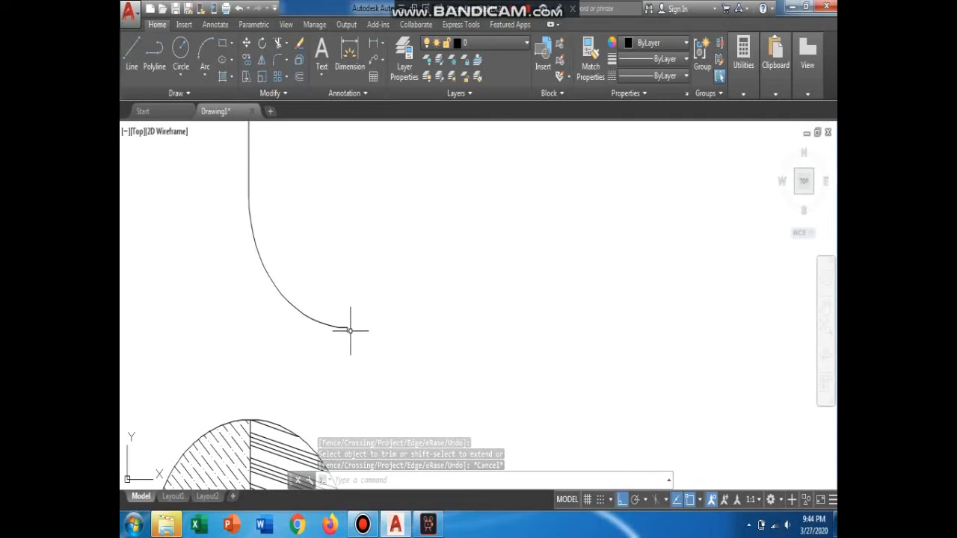
{"action": "left_click", "coordinate": [347, 327]}
{"action": "key", "text": "Delete"}
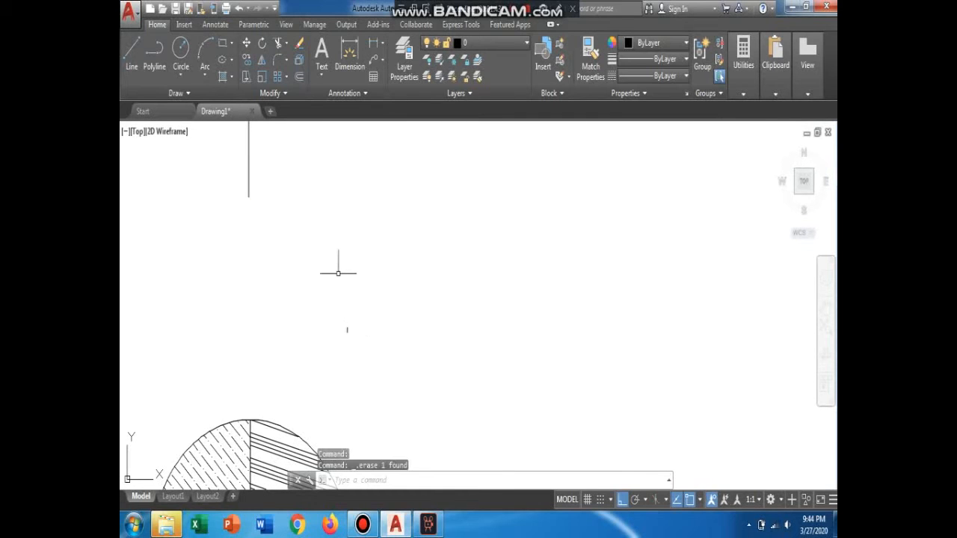
{"action": "key", "text": "ctrl+z"}
Erase the short leftover pieces of the centre line at the ends of the lower and upper arcs.
{"action": "left_click", "coordinate": [347, 332]}
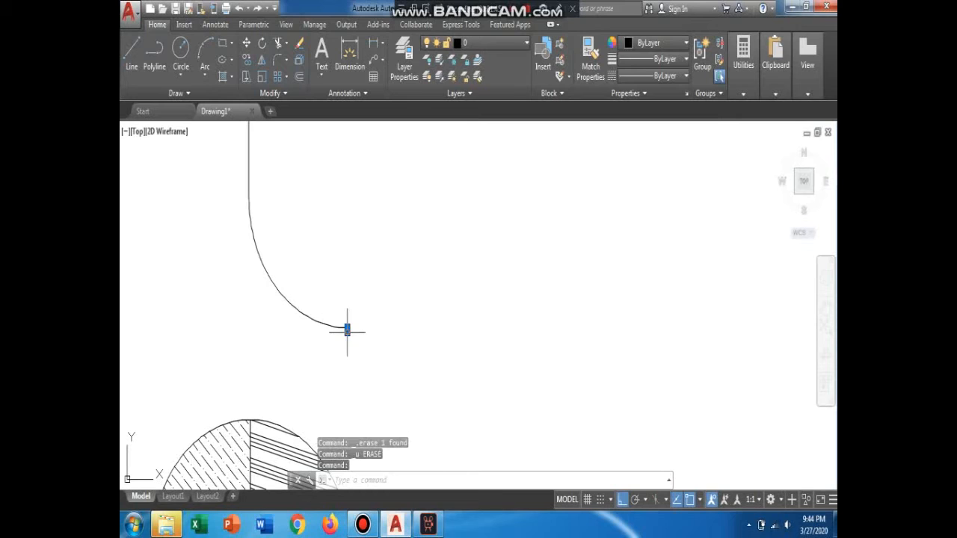
{"action": "key", "text": "Delete"}
{"action": "scroll", "coordinate": [327, 261], "scroll_direction": "down", "scroll_amount": 3}
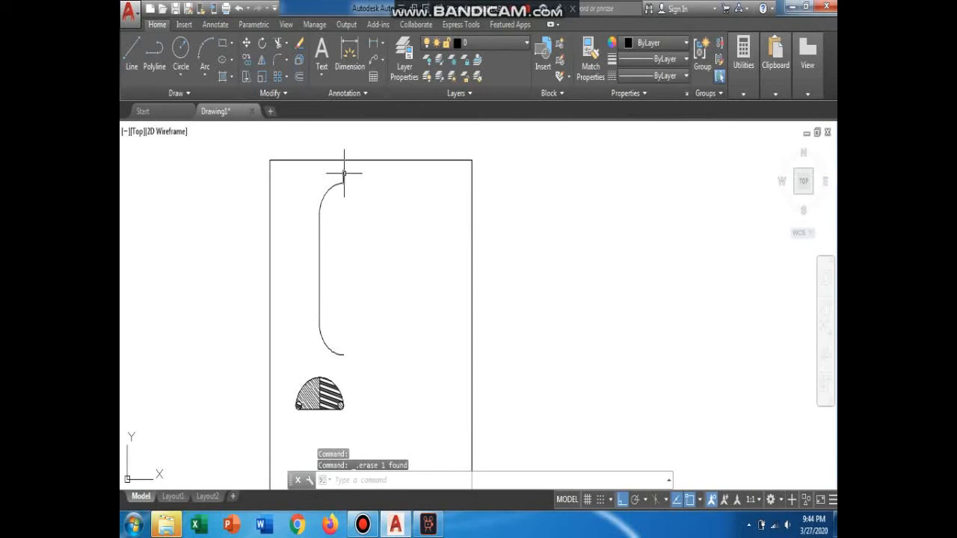
{"action": "left_click", "coordinate": [344, 174]}
{"action": "mouse_move", "coordinate": [343, 175]}
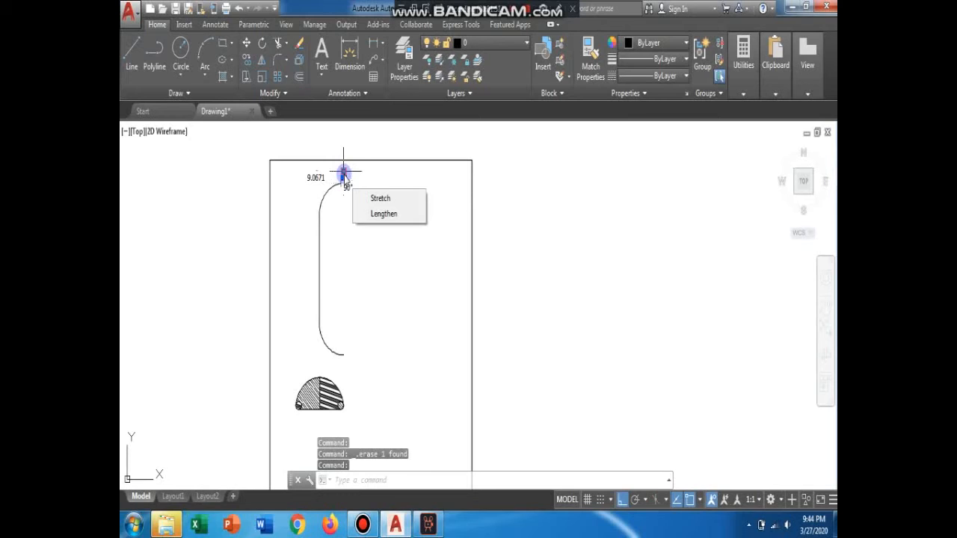
{"action": "key", "text": "Escape"}
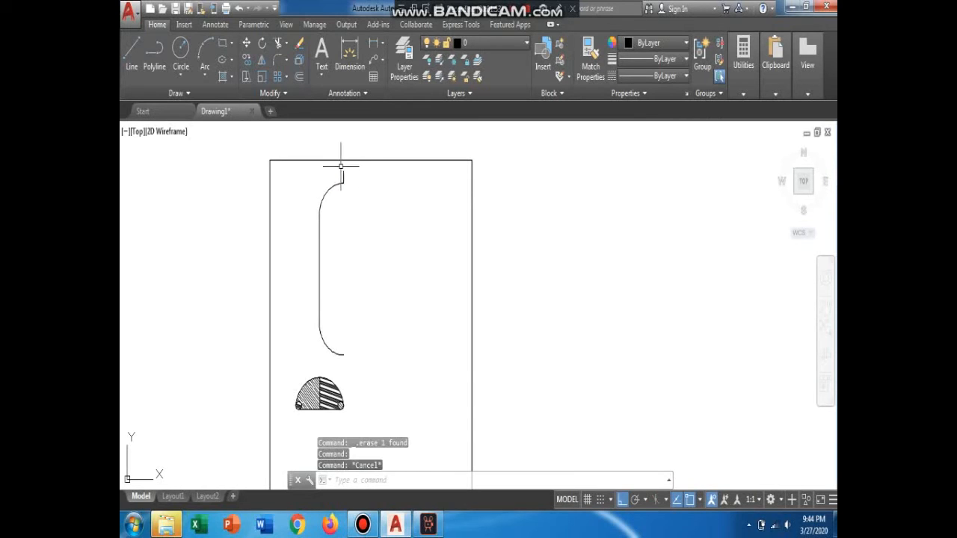
{"action": "left_click", "coordinate": [342, 175]}
{"action": "key", "text": "Delete"}
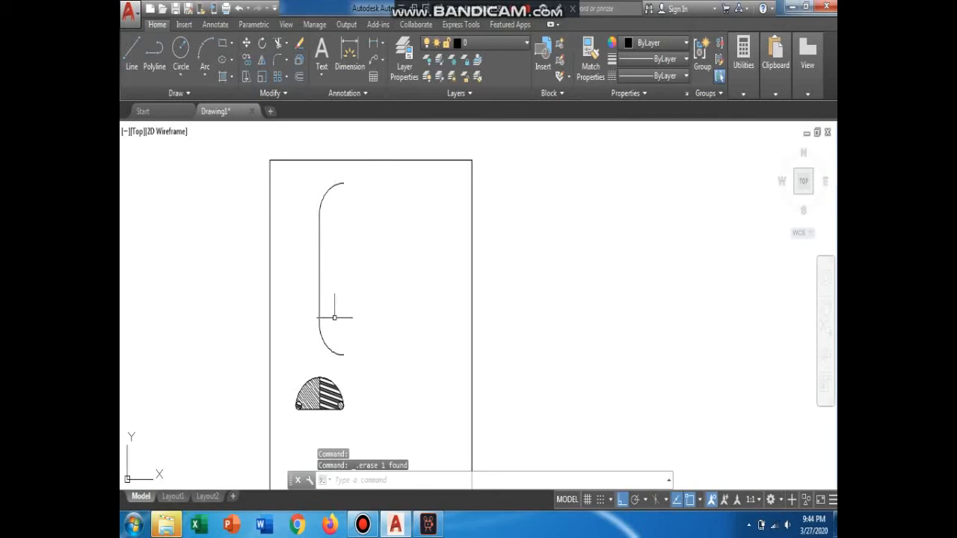
Draw a vertical line from the frame's top edge down past the open ends of both arcs to just below the lower arc.
{"action": "scroll", "coordinate": [336, 267], "scroll_direction": "up", "scroll_amount": 2}
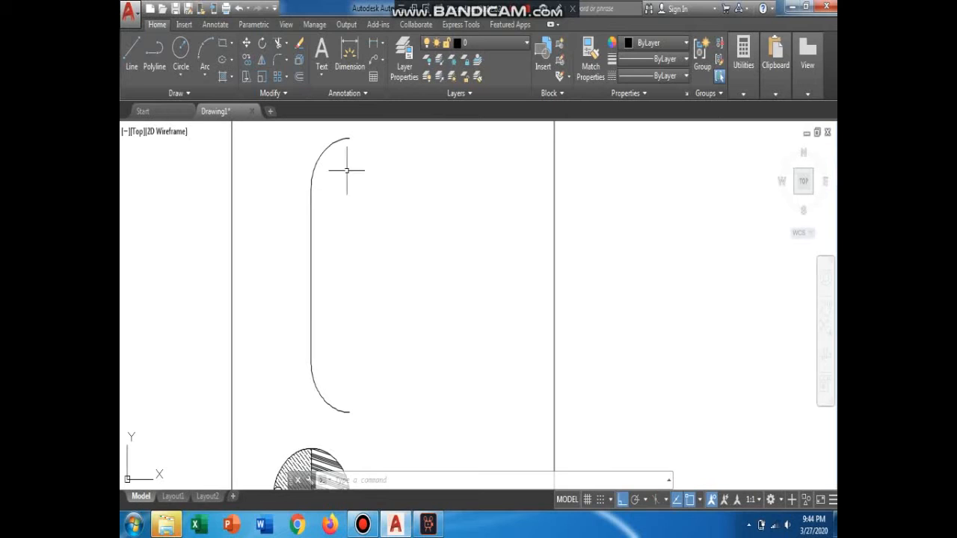
{"action": "middle_click_drag", "start_coordinate": [356, 202], "coordinate": [333, 210]}
{"action": "scroll", "coordinate": [342, 213], "scroll_direction": "down", "scroll_amount": 2}
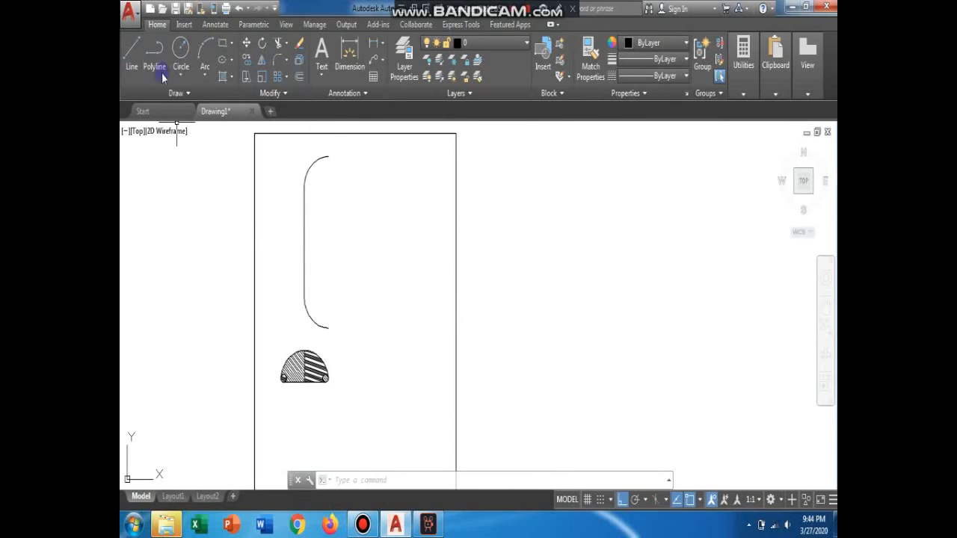
{"action": "left_click", "coordinate": [133, 52]}
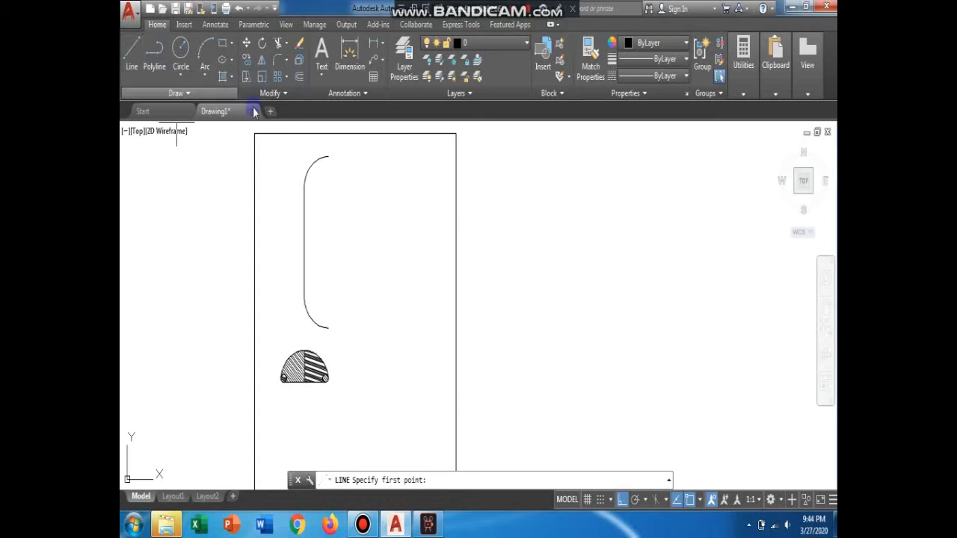
{"action": "left_click", "coordinate": [327, 134]}
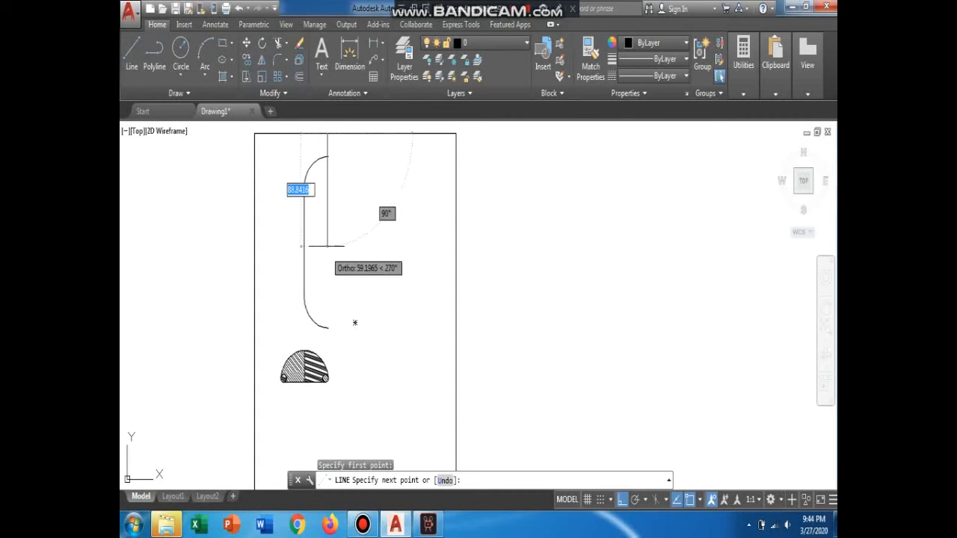
{"action": "left_click", "coordinate": [328, 335]}
{"action": "key", "text": "Escape"}
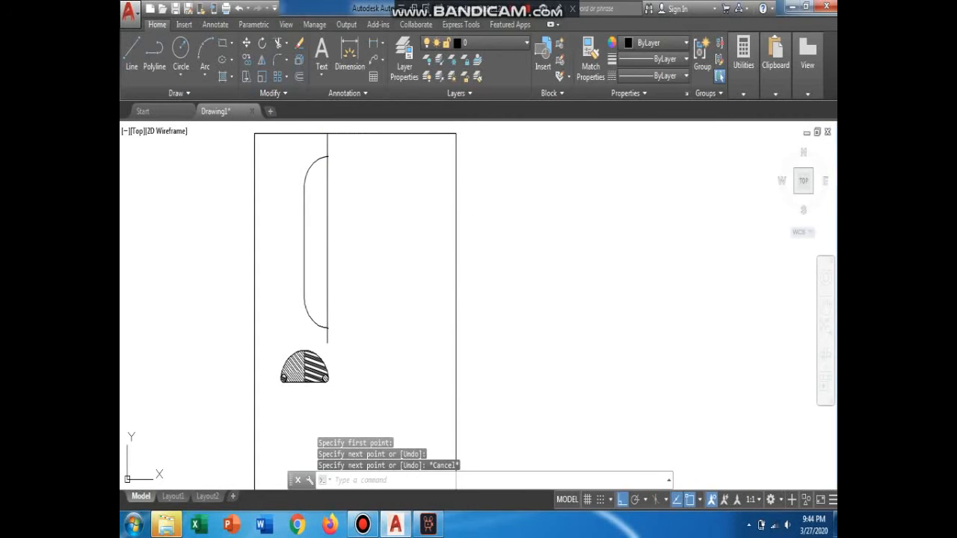
Offset the upper arc, the straight left side and the lower arc outward by a distance of 5.
{"action": "scroll", "coordinate": [314, 219], "scroll_direction": "up", "scroll_amount": 2}
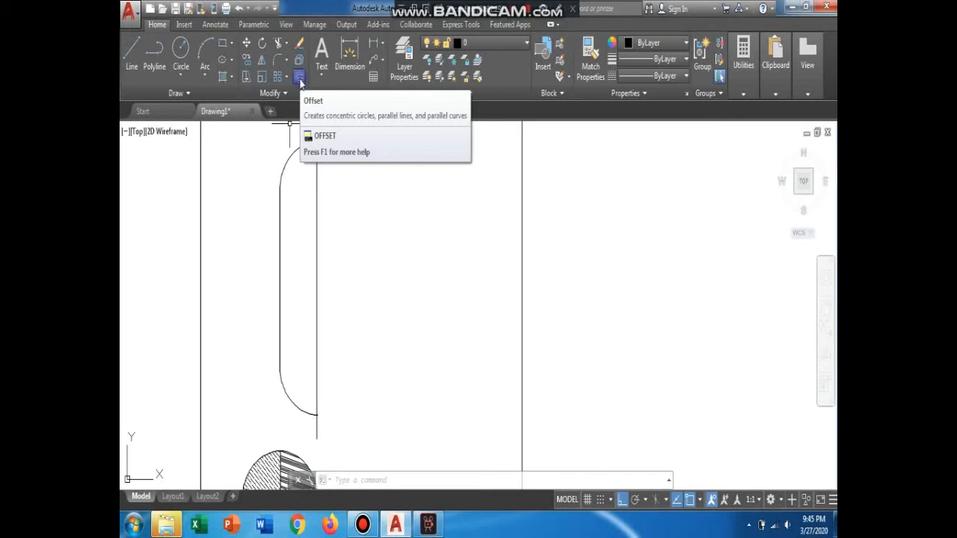
{"action": "left_click", "coordinate": [299, 78]}
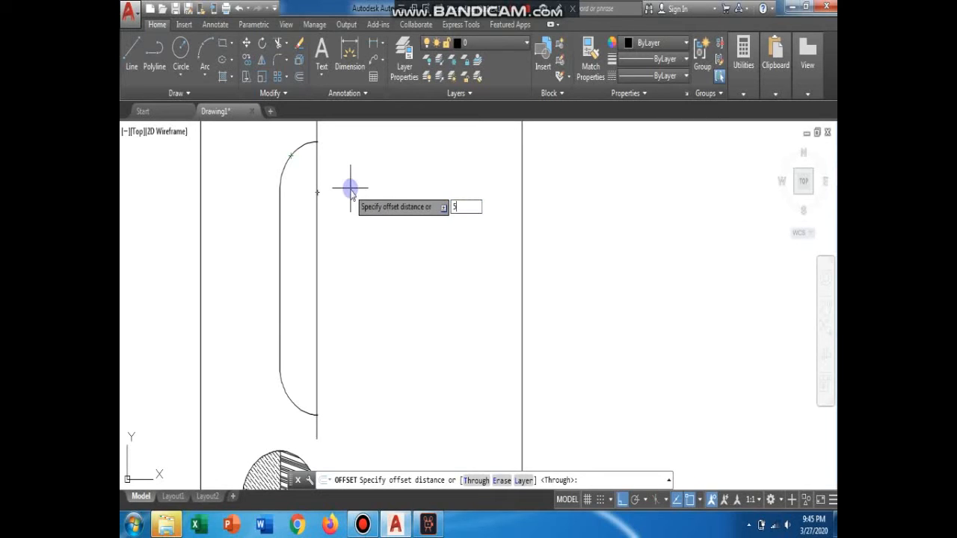
{"action": "key", "text": "Return"}
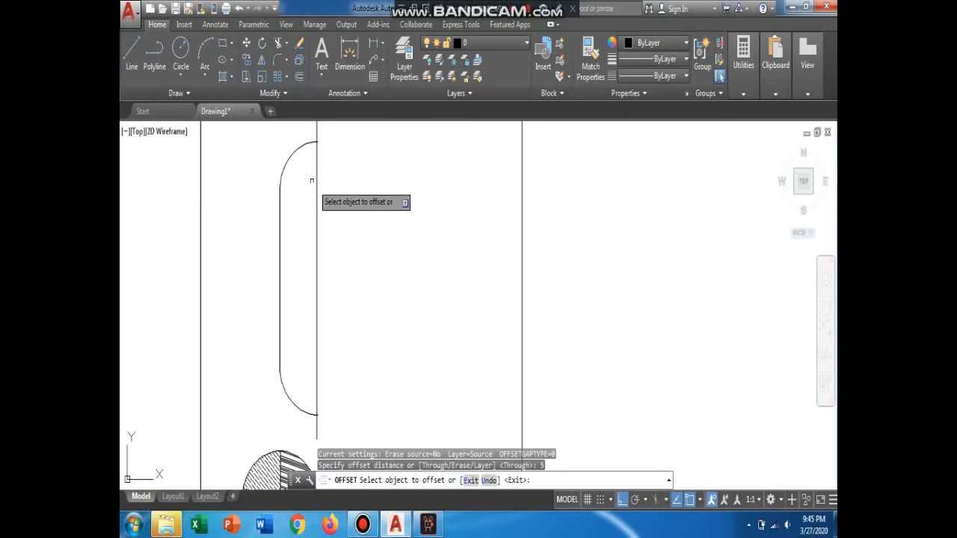
{"action": "left_click", "coordinate": [294, 152]}
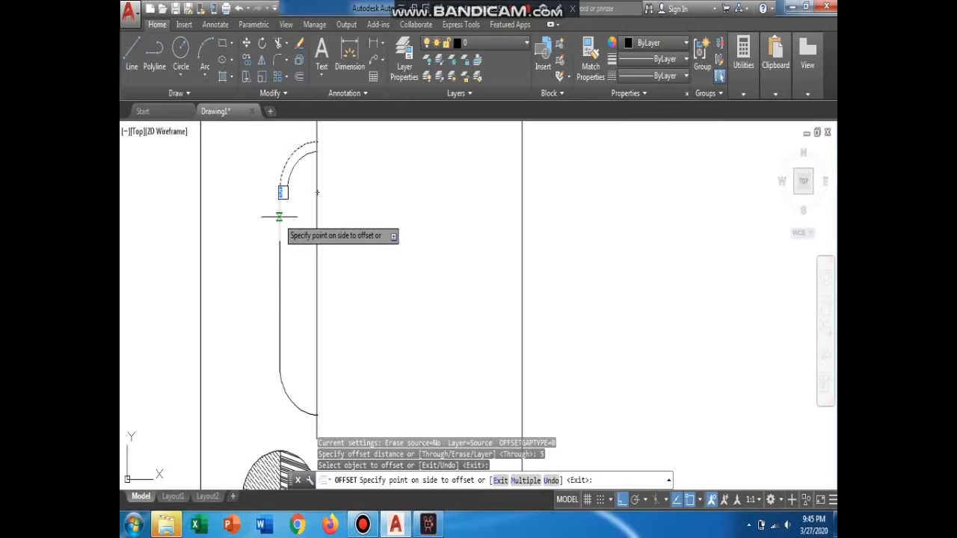
{"action": "left_click", "coordinate": [274, 175]}
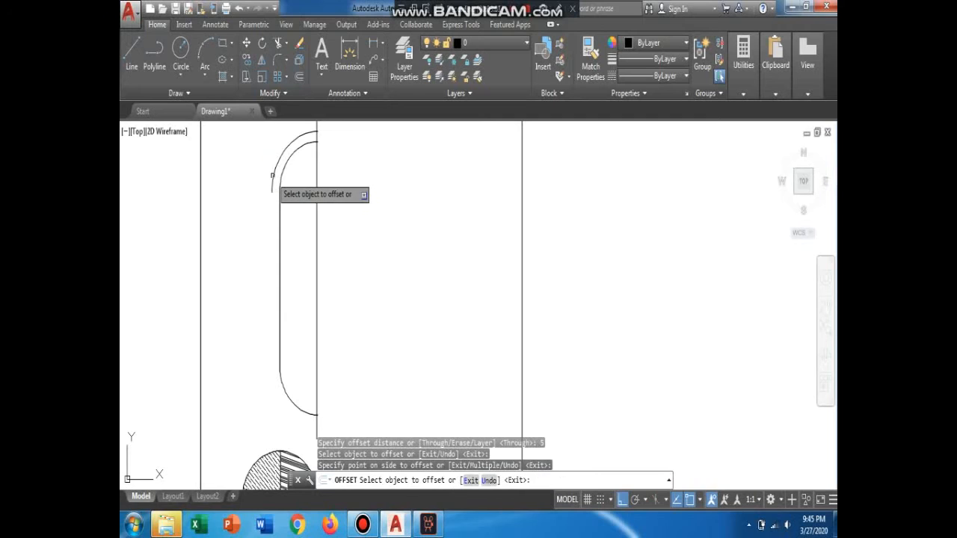
{"action": "left_click", "coordinate": [278, 220]}
{"action": "left_click", "coordinate": [272, 225]}
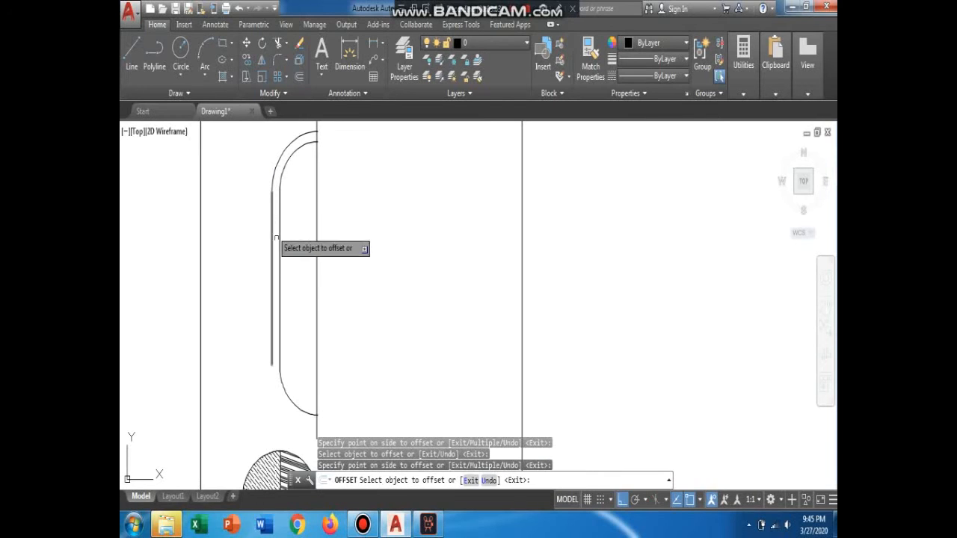
{"action": "left_click", "coordinate": [285, 394]}
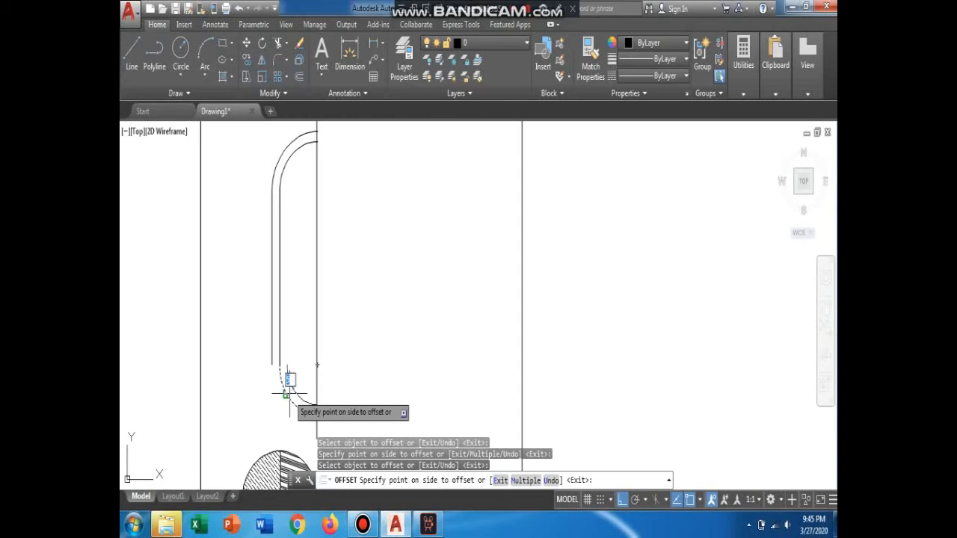
{"action": "left_click", "coordinate": [284, 396]}
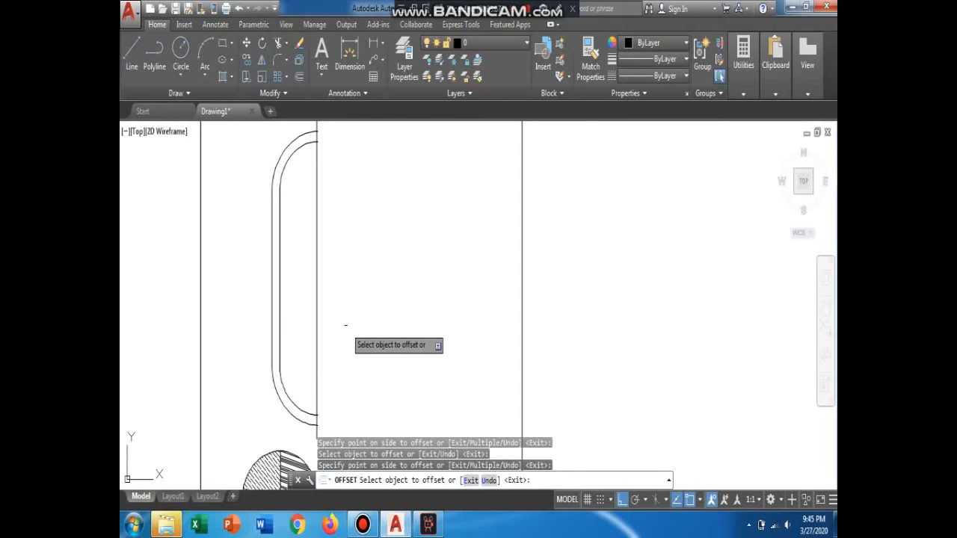
{"action": "key", "text": "Escape"}
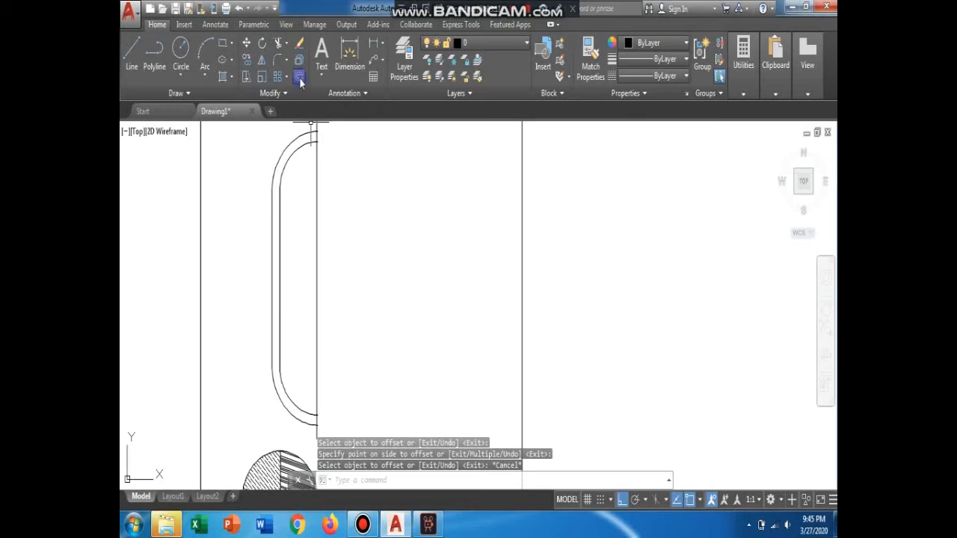
{"action": "mouse_move", "coordinate": [305, 253]}
{"action": "middle_mouse_down"}
{"action": "mouse_move", "coordinate": [298, 209]}
{"action": "mouse_move", "coordinate": [298, 270]}
{"action": "middle_mouse_up"}
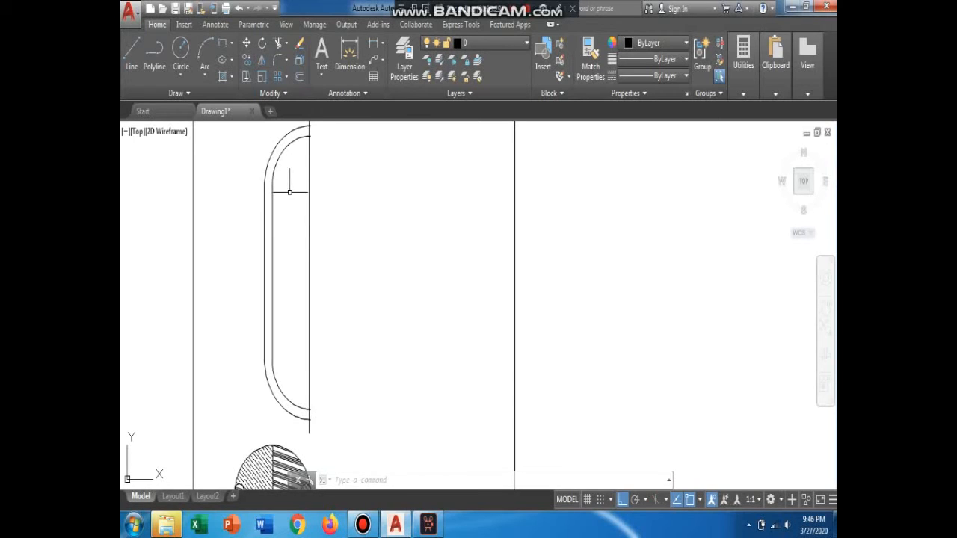
Mirror the left half of the double outline about the vertical line through its open arc ends, keeping the source objects.
{"action": "mouse_move", "coordinate": [303, 176]}
{"action": "left_mouse_down"}
{"action": "mouse_move", "coordinate": [260, 158]}
{"action": "mouse_move", "coordinate": [243, 274]}
{"action": "mouse_move", "coordinate": [260, 405]}
{"action": "mouse_move", "coordinate": [292, 403]}
{"action": "left_mouse_up"}
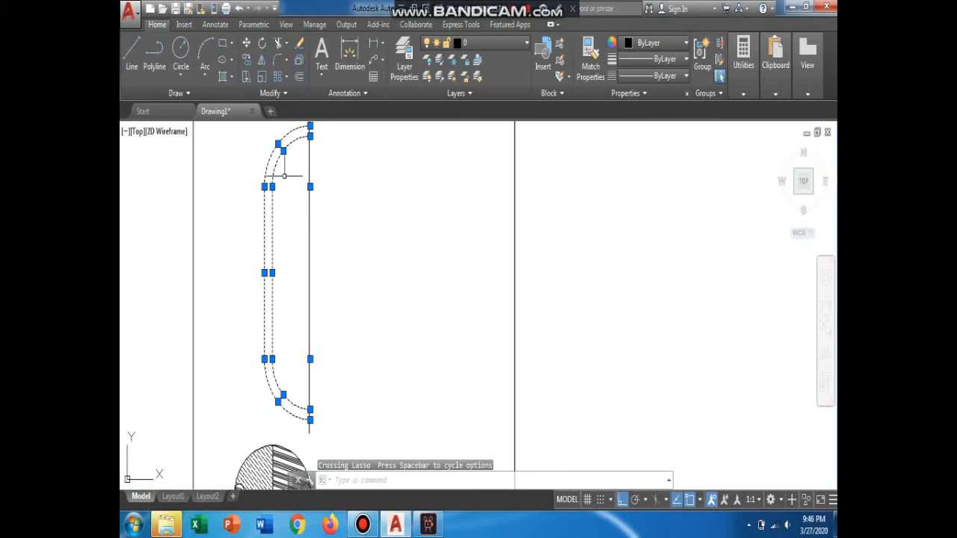
{"action": "left_click", "coordinate": [263, 61]}
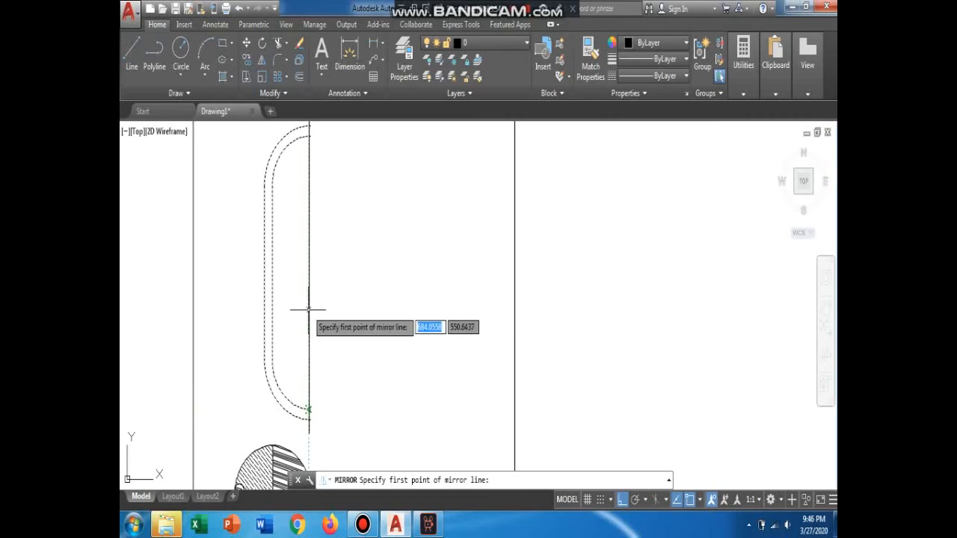
{"action": "left_click", "coordinate": [309, 421]}
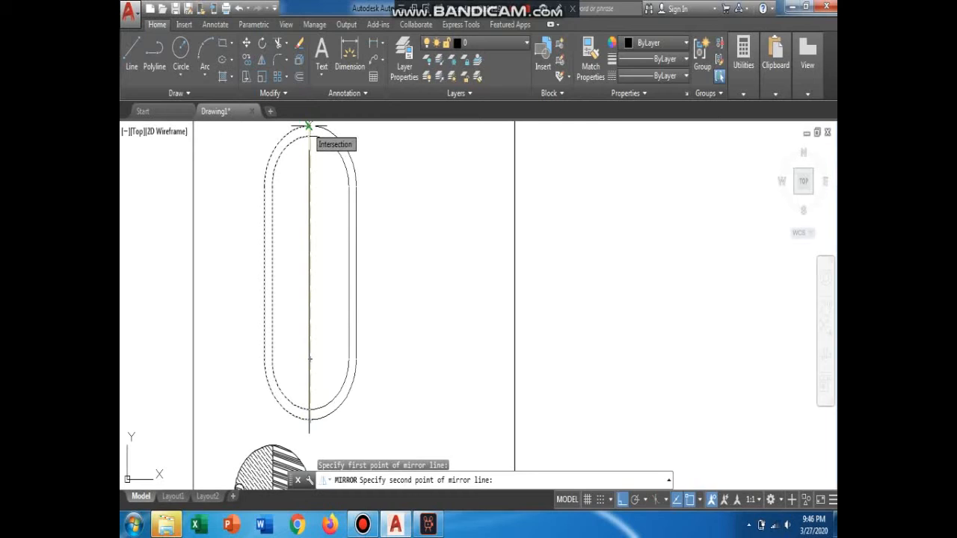
{"action": "left_click", "coordinate": [309, 127]}
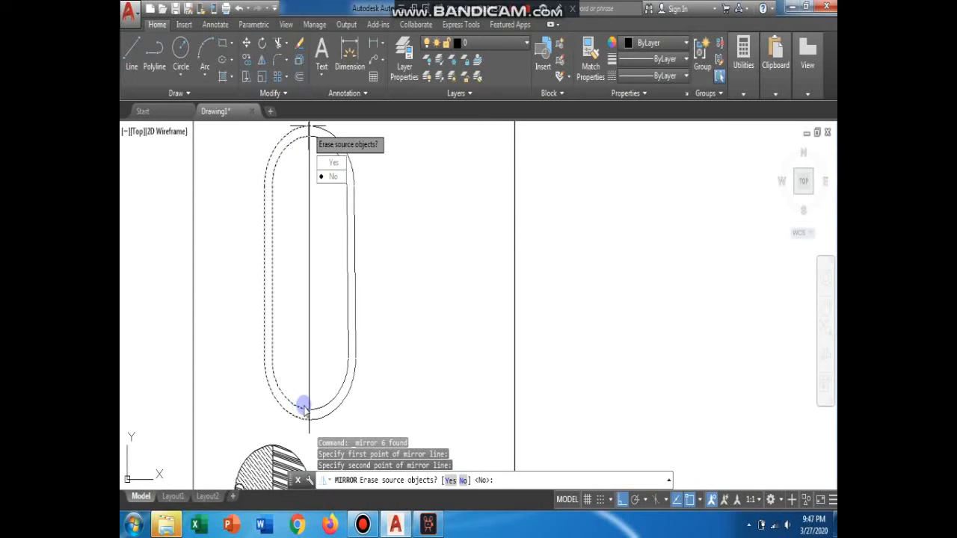
{"action": "left_click", "coordinate": [329, 177]}
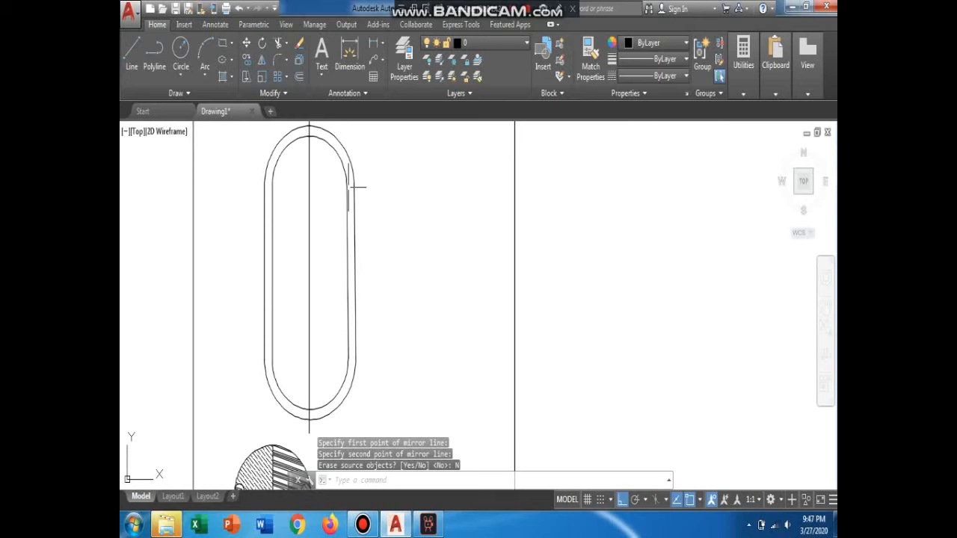
Erase the vertical line running through the middle of the rounded double outline.
{"action": "mouse_move", "coordinate": [336, 308]}
{"action": "middle_mouse_down"}
{"action": "mouse_move", "coordinate": [380, 314]}
{"action": "mouse_move", "coordinate": [397, 268]}
{"action": "middle_mouse_up"}
{"action": "scroll", "coordinate": [388, 299], "scroll_direction": "down", "scroll_amount": 2}
{"action": "scroll", "coordinate": [399, 289], "scroll_direction": "up", "scroll_amount": 2}
{"action": "scroll", "coordinate": [397, 268], "scroll_direction": "down", "scroll_amount": 2}
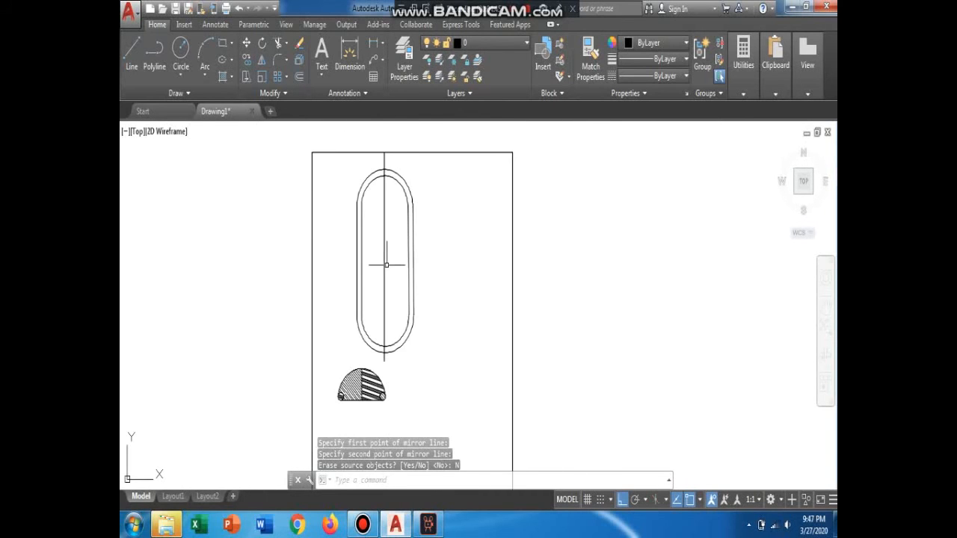
{"action": "left_click", "coordinate": [384, 197]}
{"action": "key", "text": "Delete"}
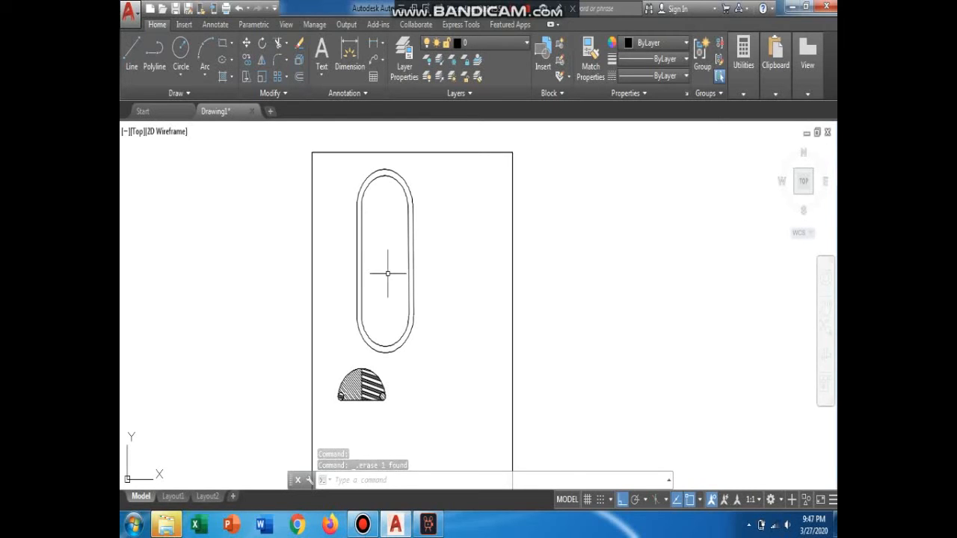
{"action": "middle_click_drag", "start_coordinate": [386, 277], "coordinate": [375, 268]}
{"action": "scroll", "coordinate": [375, 268], "scroll_direction": "up", "scroll_amount": 2}
{"action": "scroll", "coordinate": [357, 224], "scroll_direction": "down", "scroll_amount": 2}
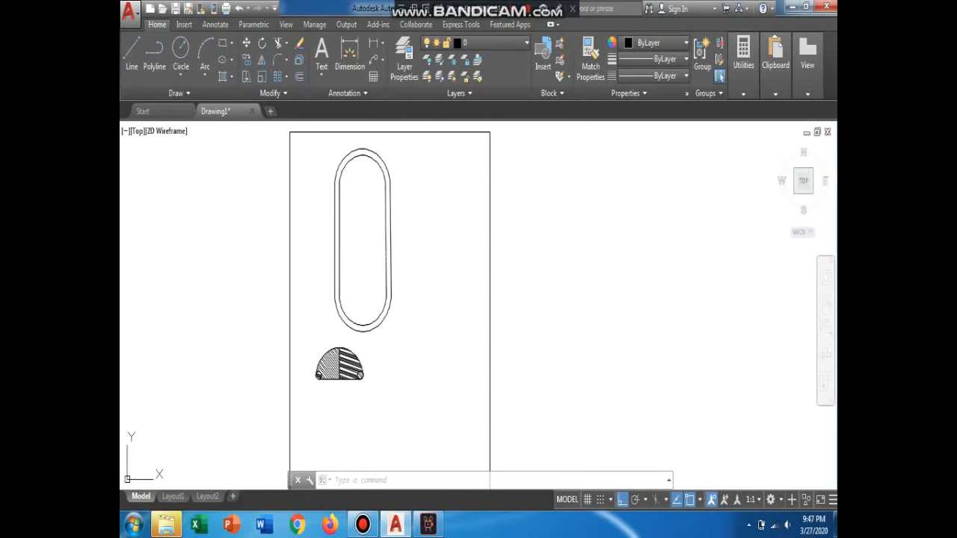
{"action": "left_click", "coordinate": [389, 221]}
{"action": "left_click", "coordinate": [410, 241]}
{"action": "key", "text": "Escape"}
{"action": "key", "text": "Escape"}
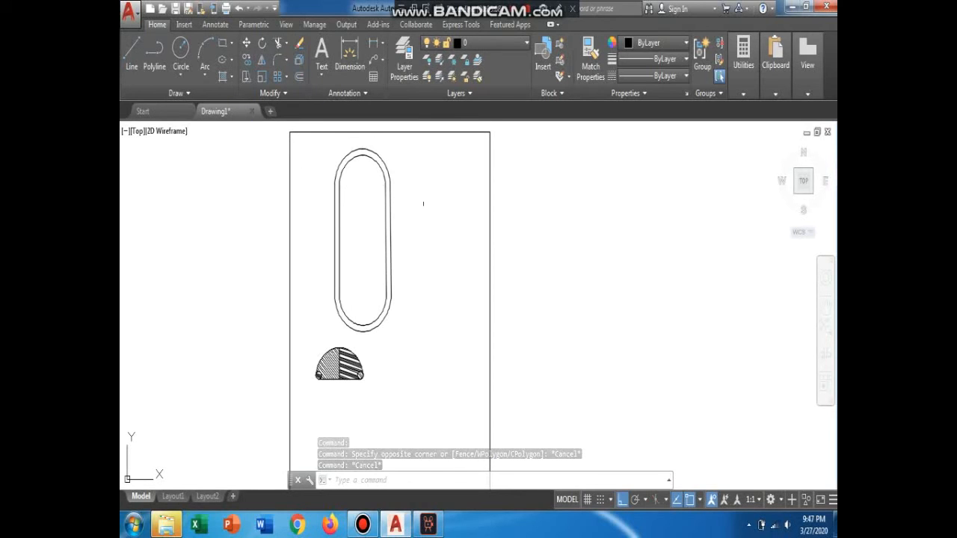
Move the whole double outline by its upper arc centre, with Ortho off, to the frame's lower right beside the hatched half-circle.
{"action": "mouse_move", "coordinate": [419, 154]}
{"action": "left_mouse_down"}
{"action": "mouse_move", "coordinate": [374, 133]}
{"action": "mouse_move", "coordinate": [338, 149]}
{"action": "mouse_move", "coordinate": [314, 237]}
{"action": "mouse_move", "coordinate": [329, 297]}
{"action": "mouse_move", "coordinate": [398, 326]}
{"action": "left_mouse_up"}
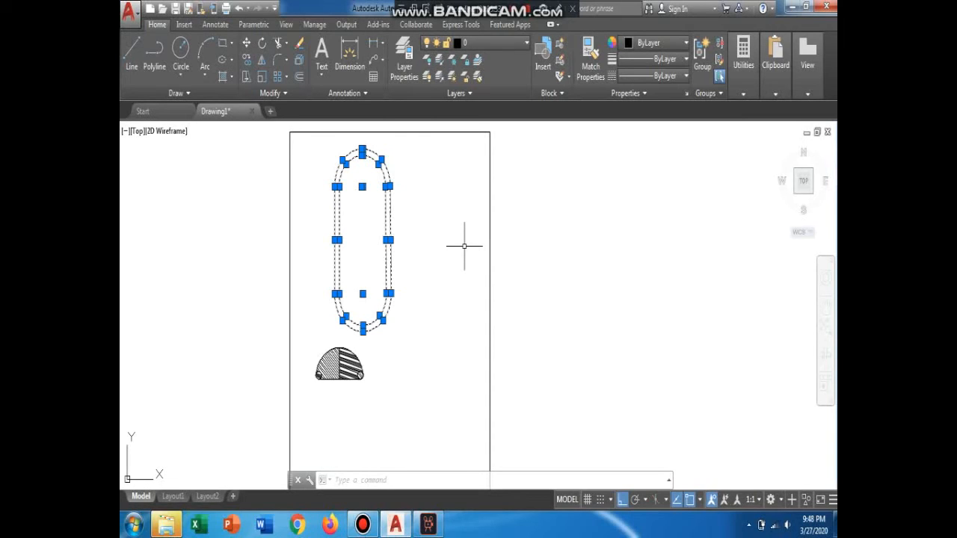
{"action": "type", "text": "move"}
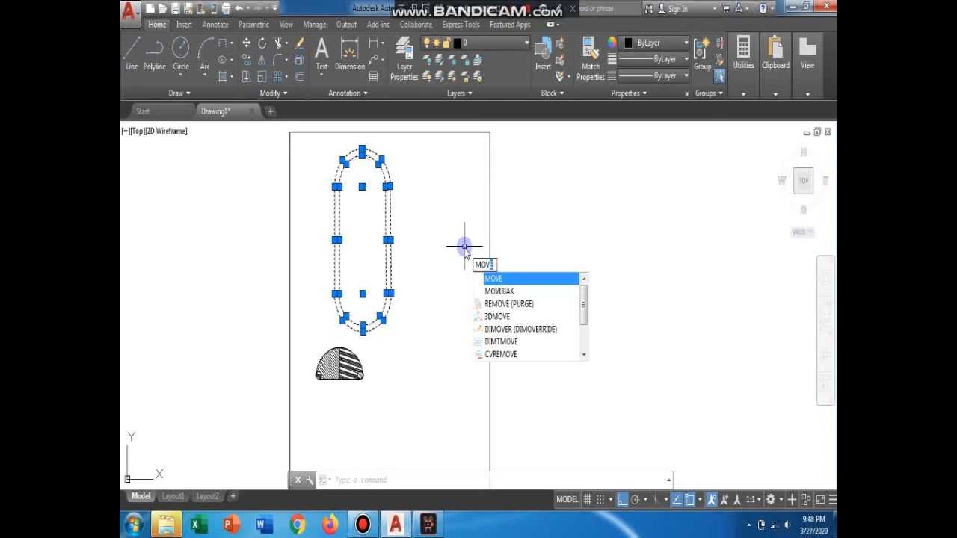
{"action": "key", "text": "Return"}
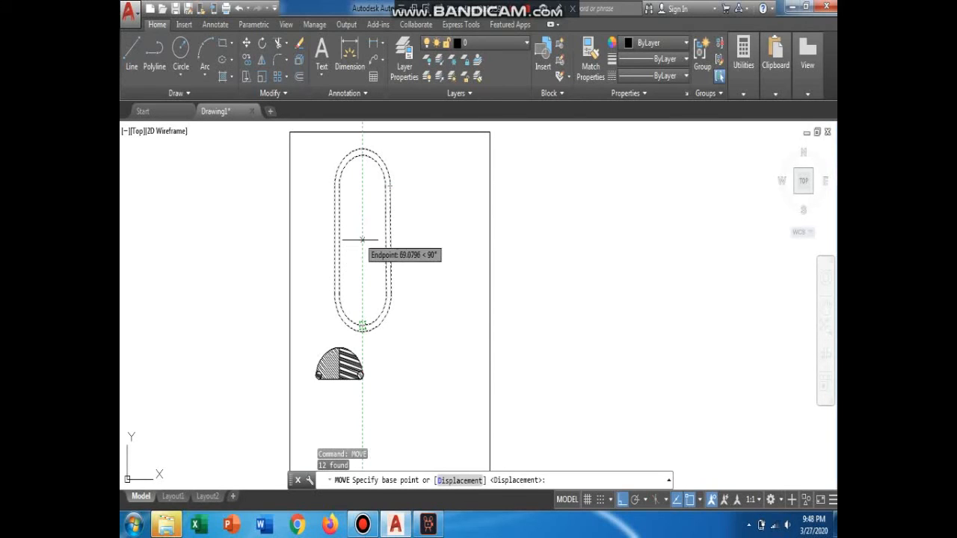
{"action": "left_click", "coordinate": [362, 186]}
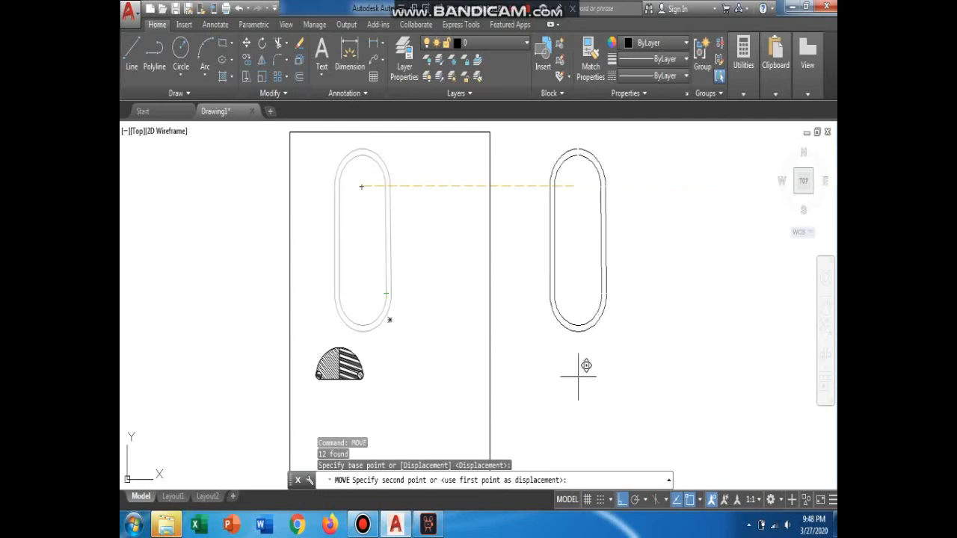
{"action": "left_click", "coordinate": [622, 505]}
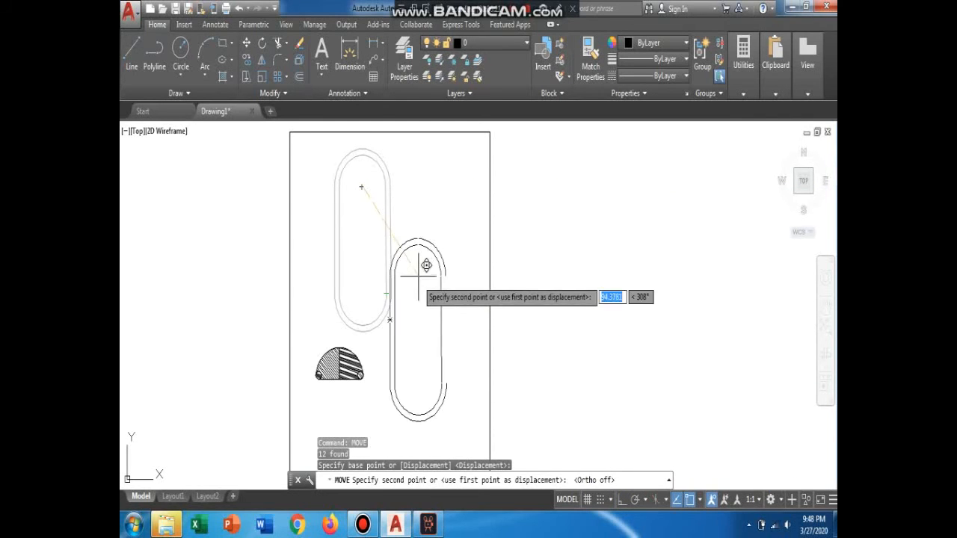
{"action": "left_click", "coordinate": [434, 319]}
Draw a circle of radius 10 in the empty upper left area of the frame.
{"action": "scroll", "coordinate": [448, 314], "scroll_direction": "down", "scroll_amount": 1}
{"action": "scroll", "coordinate": [428, 277], "scroll_direction": "up", "scroll_amount": 3}
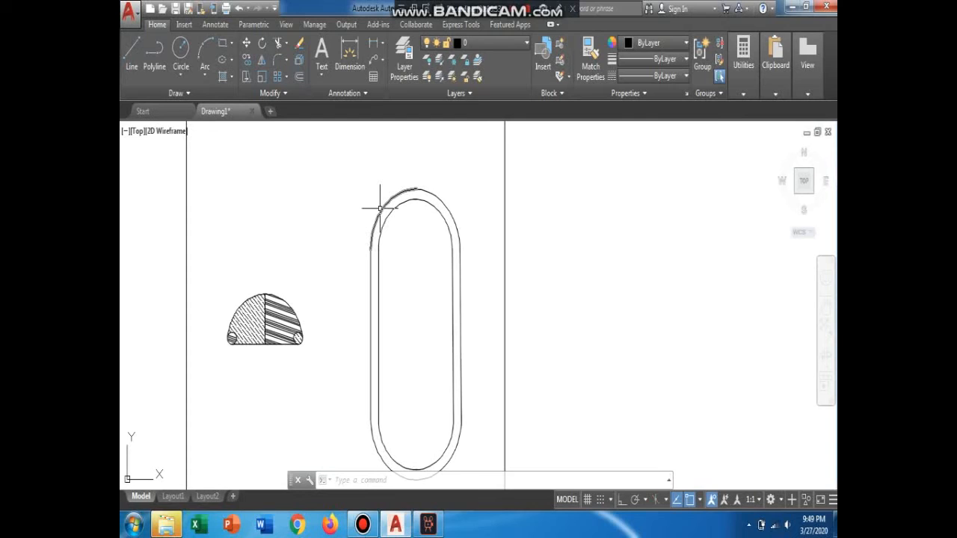
{"action": "mouse_move", "coordinate": [379, 208]}
{"action": "scroll", "coordinate": [448, 208], "scroll_direction": "down", "scroll_amount": 5}
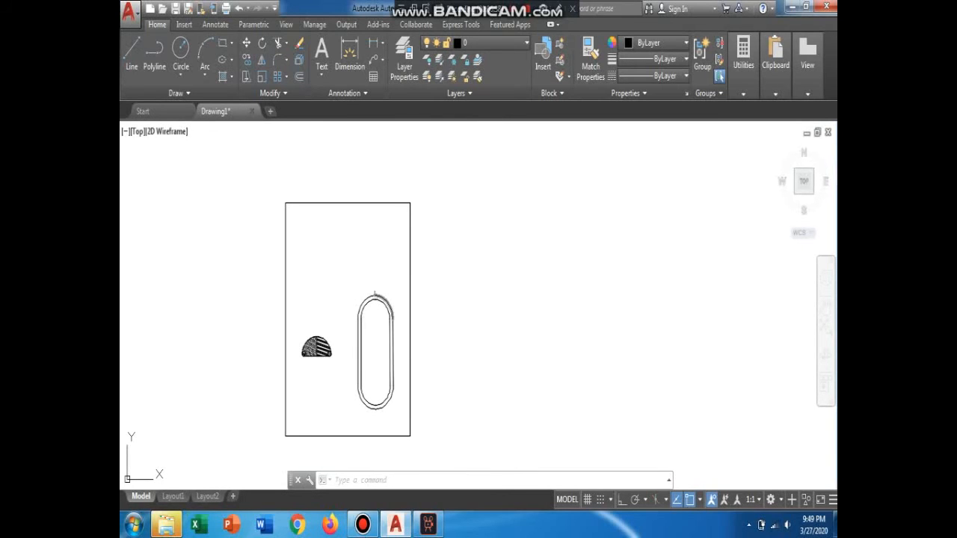
{"action": "scroll", "coordinate": [344, 232], "scroll_direction": "up", "scroll_amount": 5}
{"action": "scroll", "coordinate": [346, 237], "scroll_direction": "down", "scroll_amount": 4}
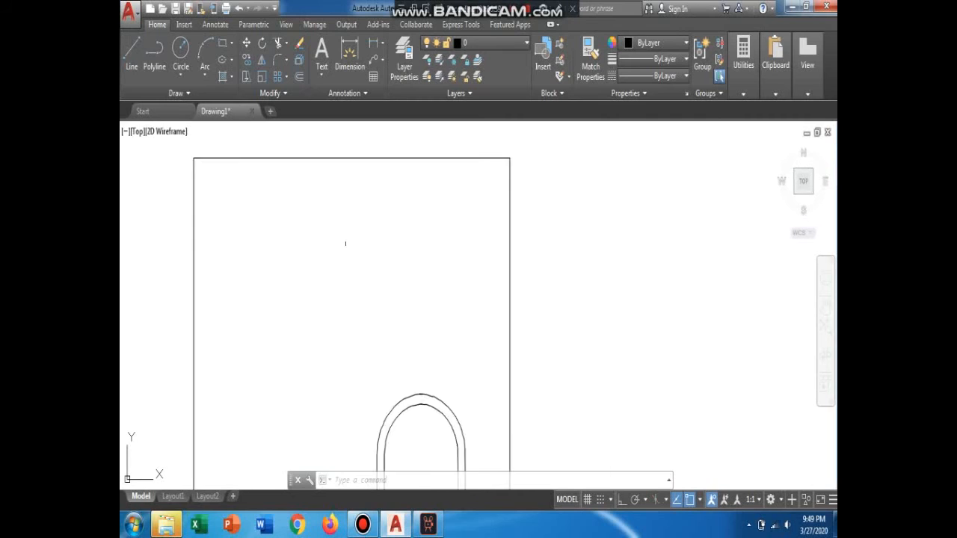
{"action": "scroll", "coordinate": [371, 289], "scroll_direction": "up", "scroll_amount": 2}
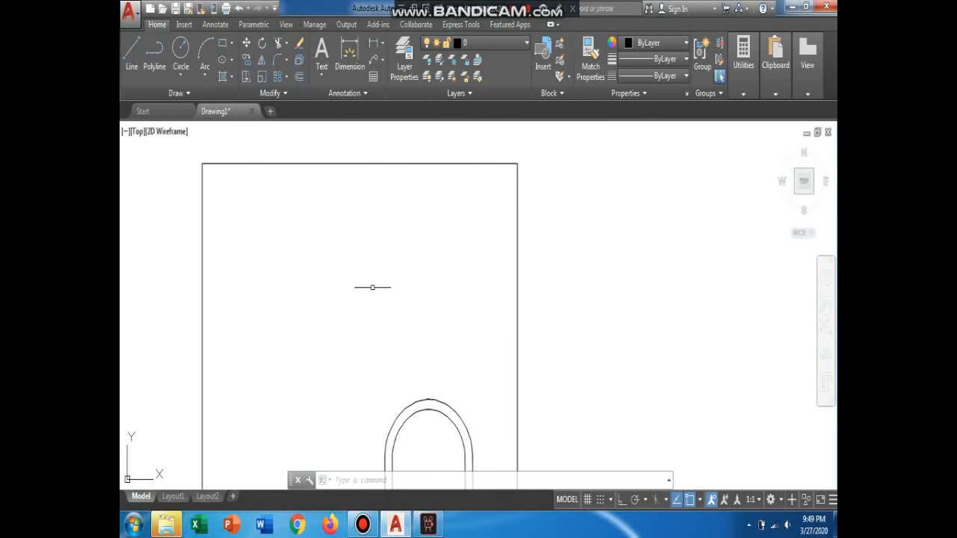
{"action": "middle_click_drag", "start_coordinate": [337, 207], "coordinate": [335, 193]}
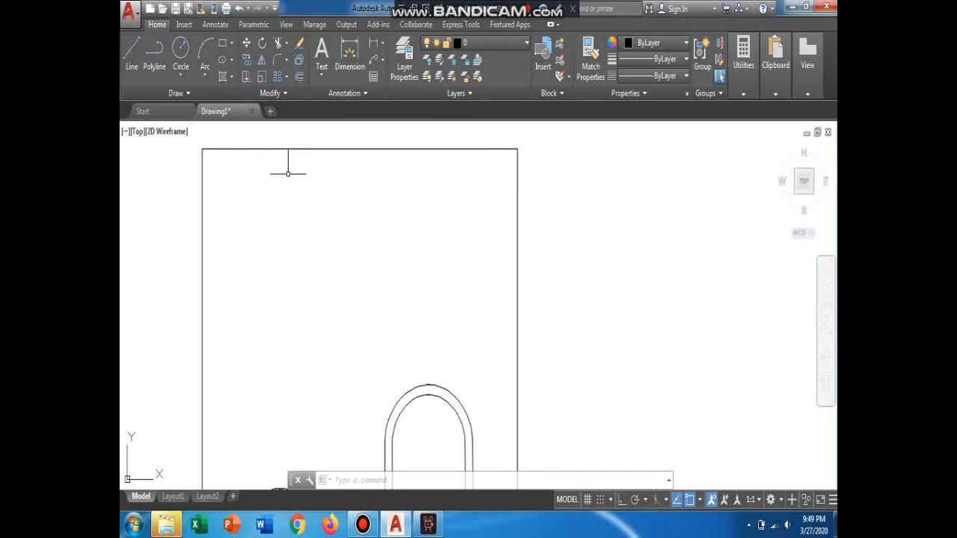
{"action": "left_click", "coordinate": [182, 50]}
{"action": "left_click", "coordinate": [260, 245]}
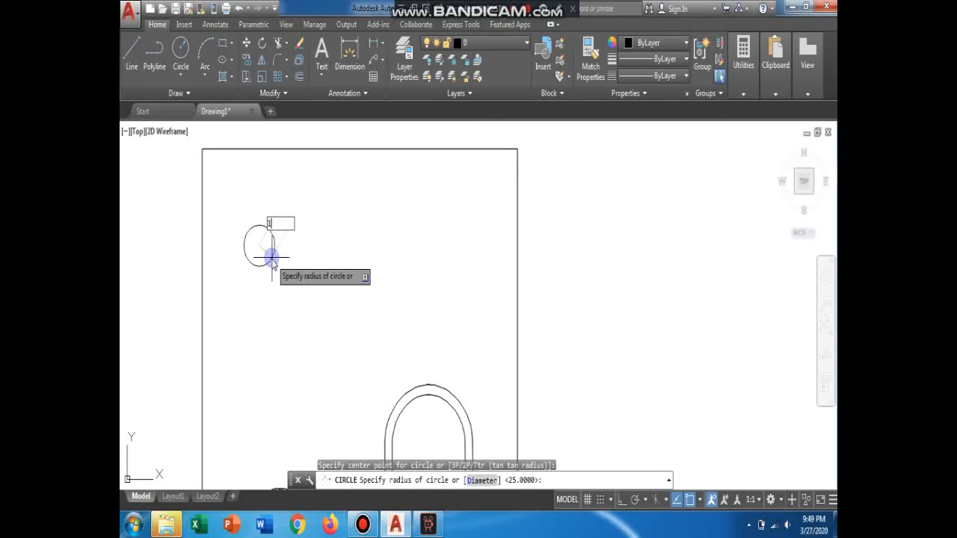
{"action": "key", "text": "Return"}
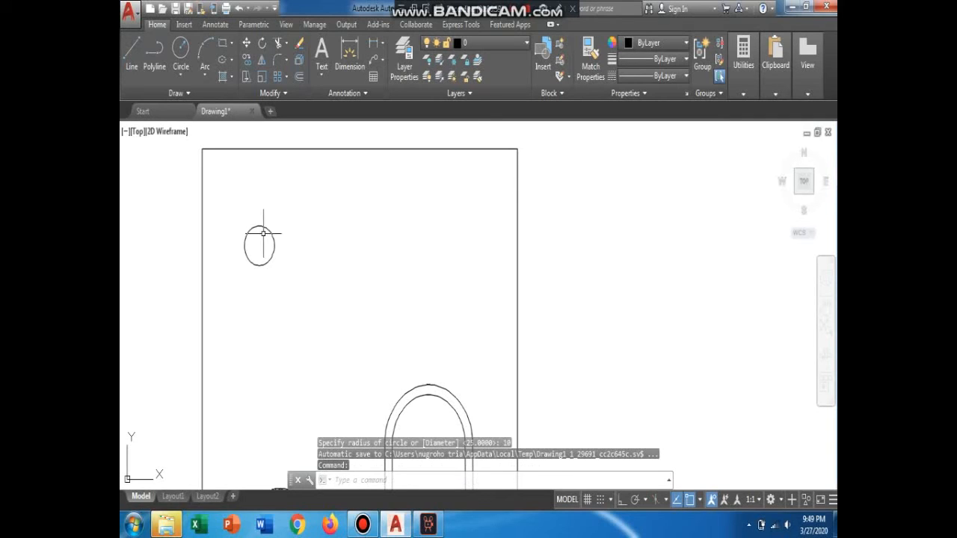
Move the radius 10 circle by its centre to the middle of the frame's upper area.
{"action": "left_click", "coordinate": [270, 232]}
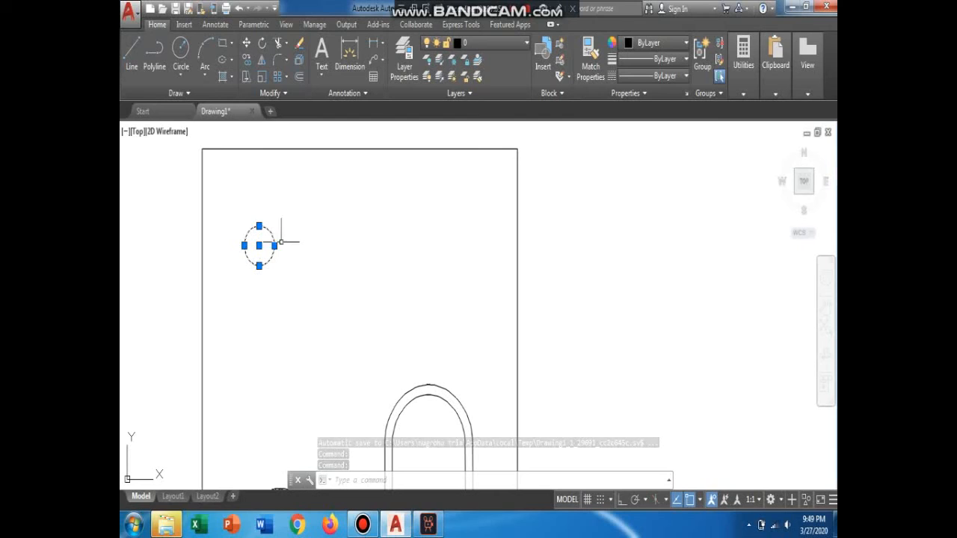
{"action": "left_click", "coordinate": [246, 42]}
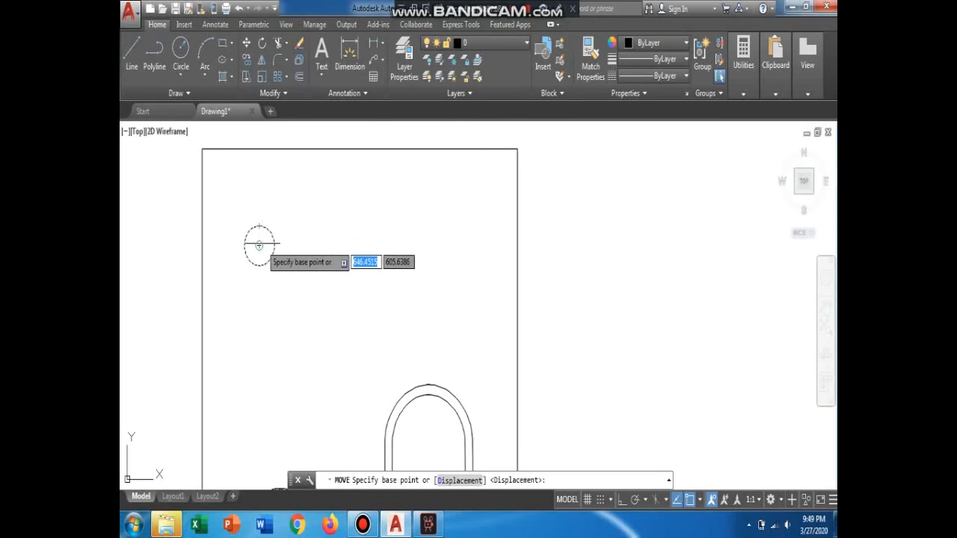
{"action": "left_click", "coordinate": [259, 246]}
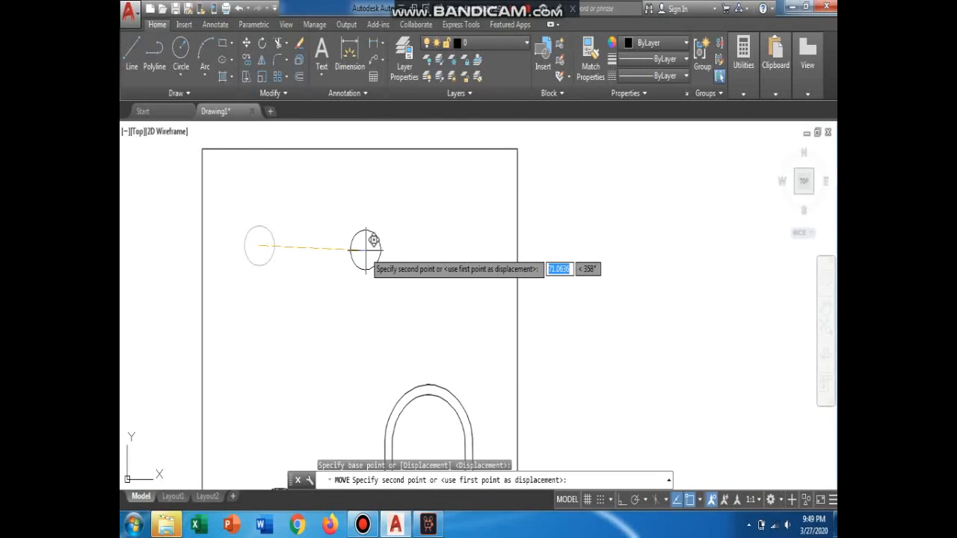
{"action": "left_click", "coordinate": [363, 280]}
{"action": "scroll", "coordinate": [363, 281], "scroll_direction": "up", "scroll_amount": 4}
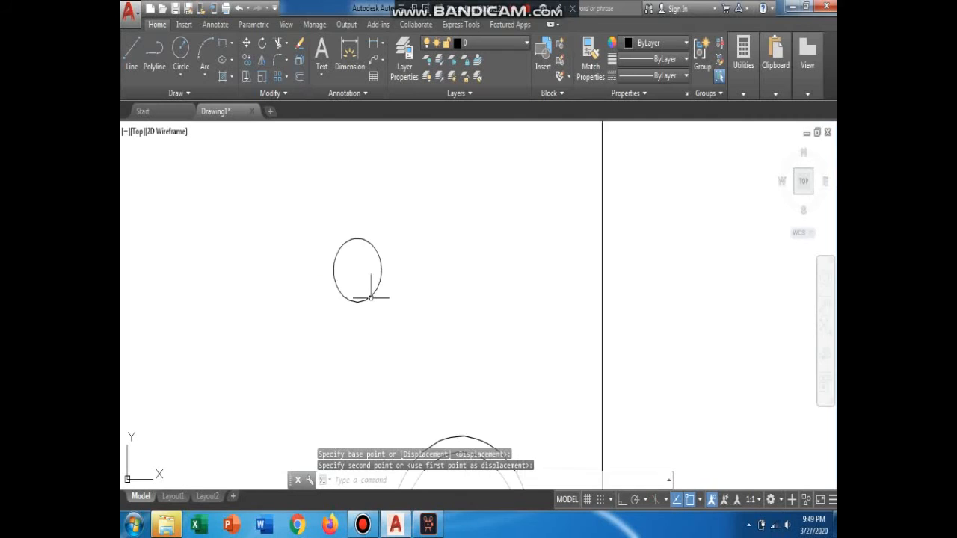
{"action": "scroll", "coordinate": [359, 274], "scroll_direction": "down", "scroll_amount": 2}
{"action": "key", "text": "Escape"}
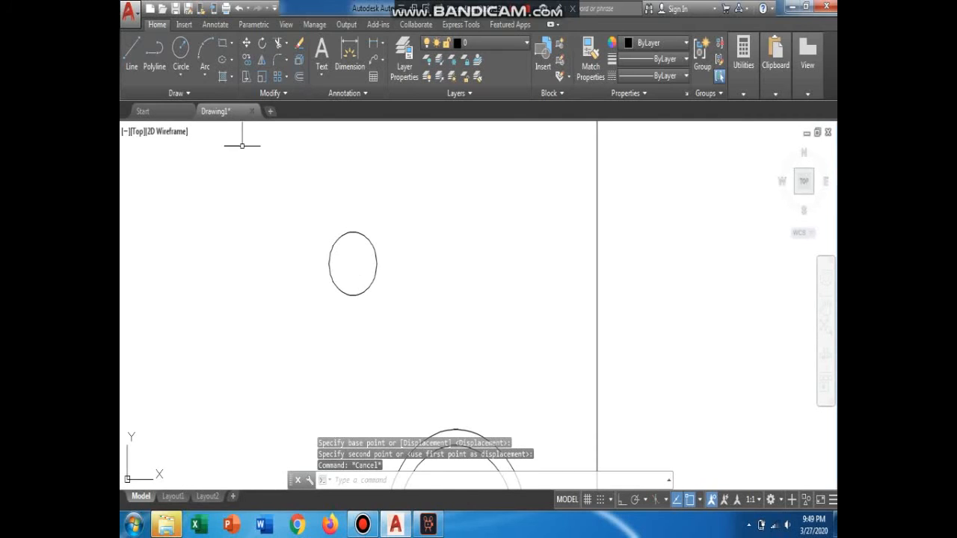
Draw a horizontal line, with Ortho on, through the circle's centre, extending well past both sides of the circle.
{"action": "left_click", "coordinate": [132, 56]}
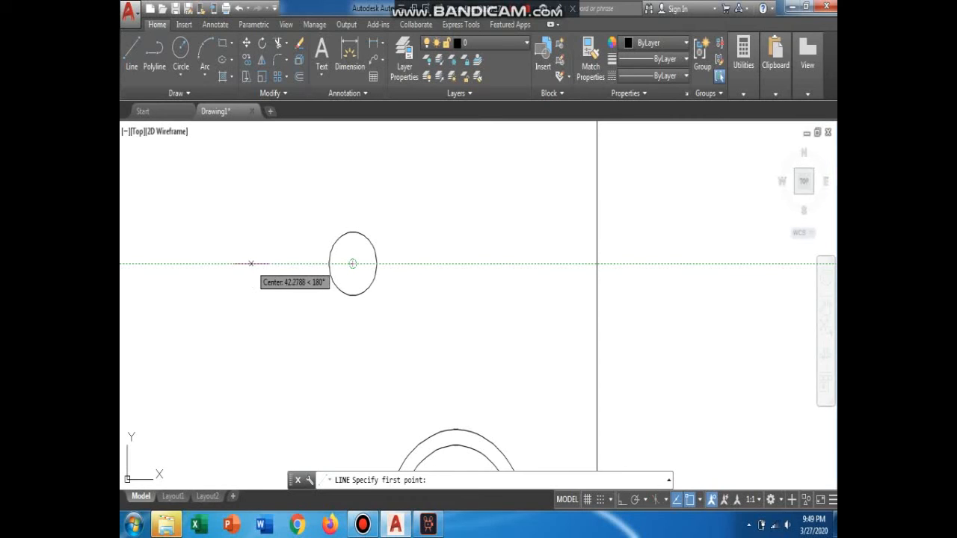
{"action": "left_click", "coordinate": [229, 262]}
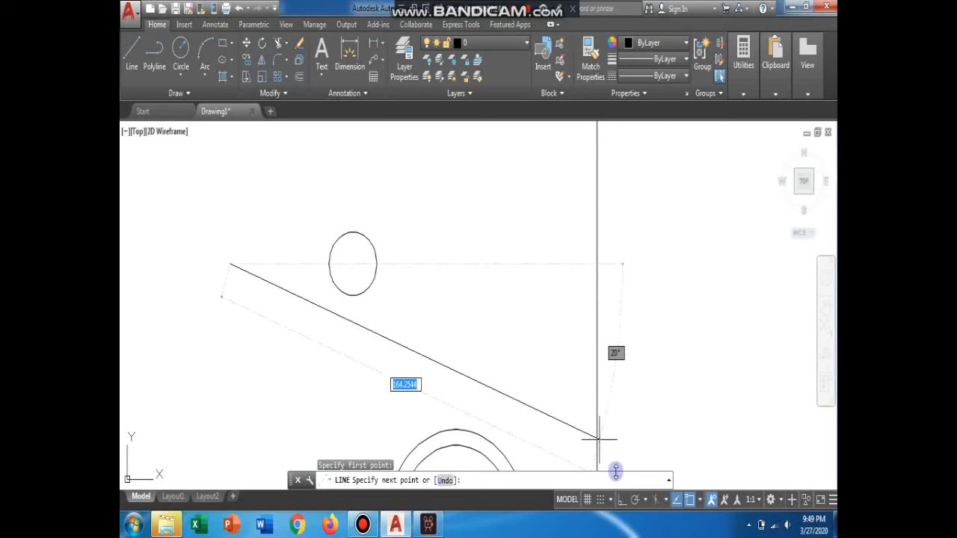
{"action": "left_click", "coordinate": [622, 501]}
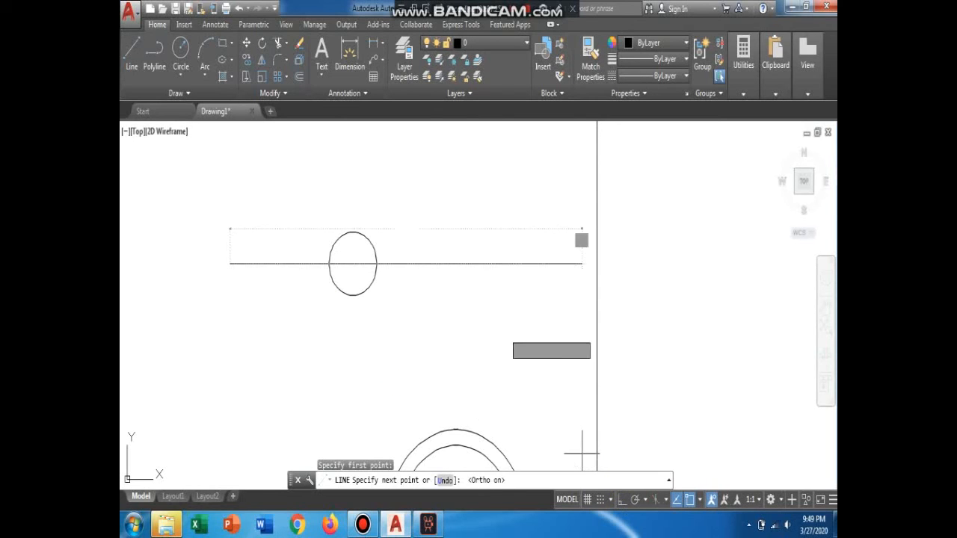
{"action": "left_click", "coordinate": [472, 264]}
{"action": "key", "text": "Escape"}
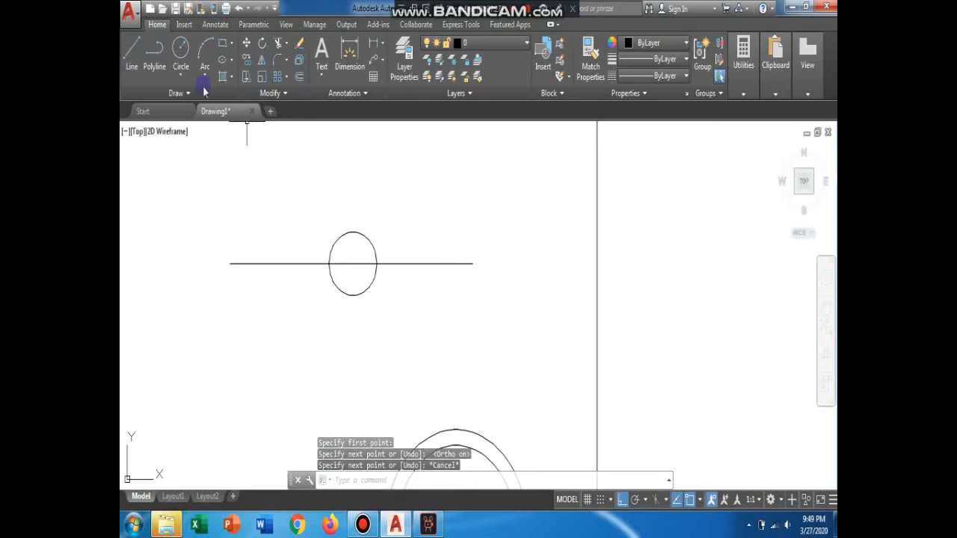
Draw a vertical line through the circle's centre, extending well above and below the circle.
{"action": "left_click", "coordinate": [135, 45]}
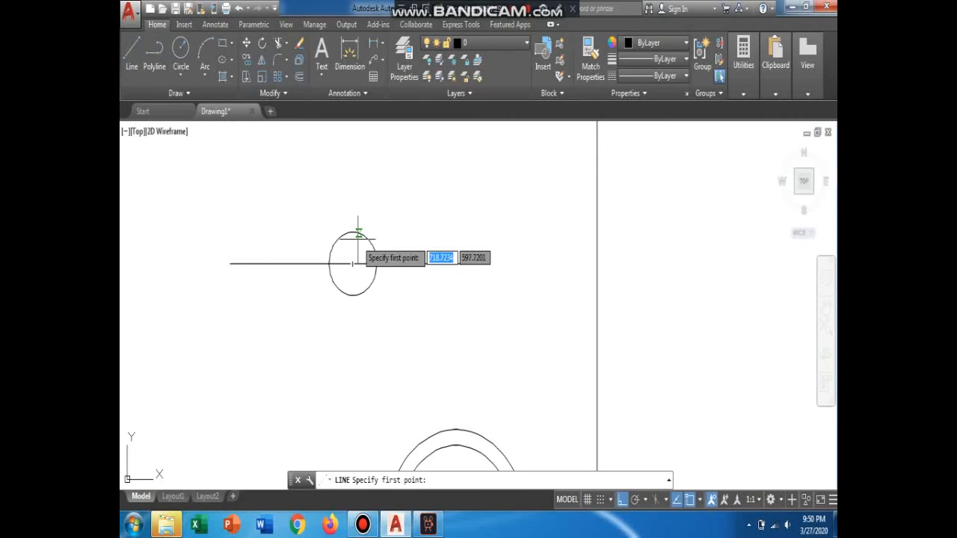
{"action": "left_click", "coordinate": [353, 150]}
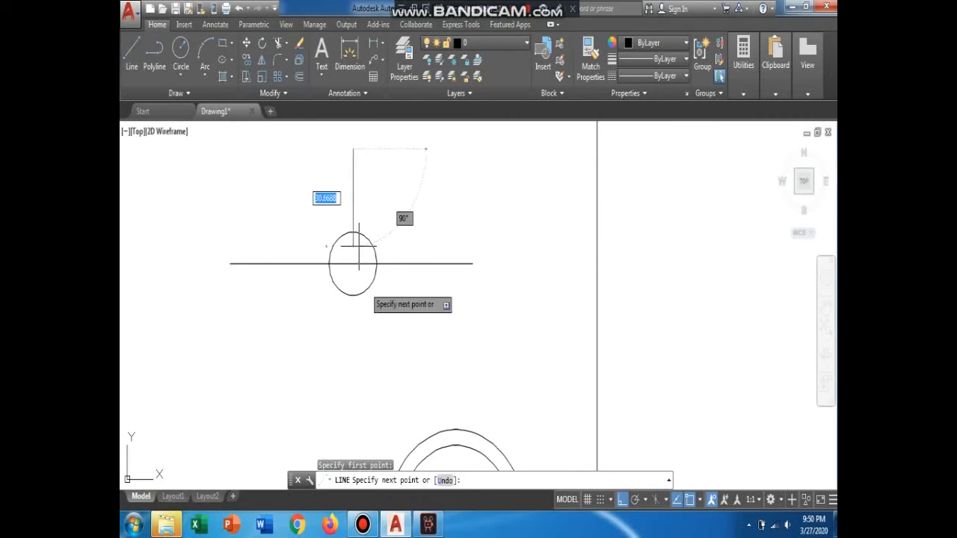
{"action": "left_click", "coordinate": [353, 382]}
{"action": "key", "text": "Escape"}
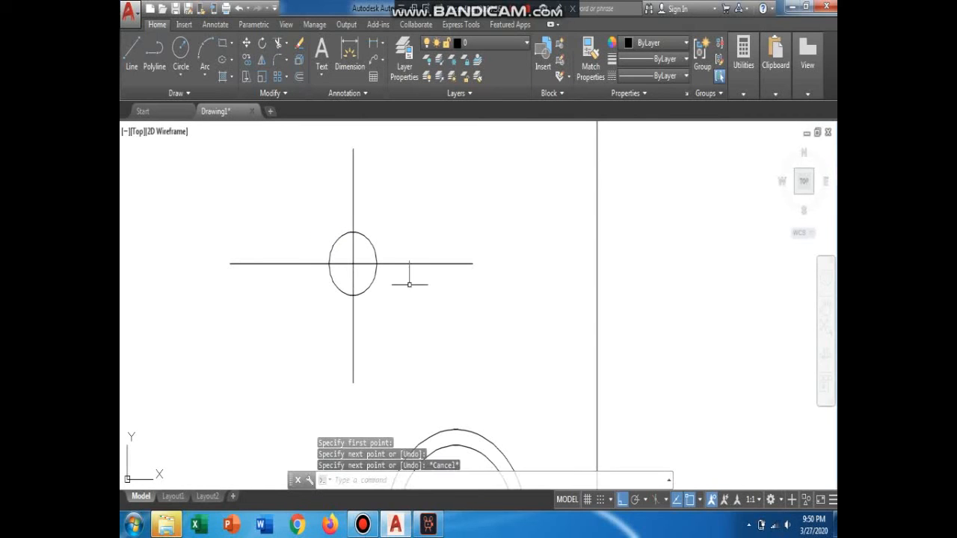
{"action": "scroll", "coordinate": [409, 257], "scroll_direction": "down", "scroll_amount": 2}
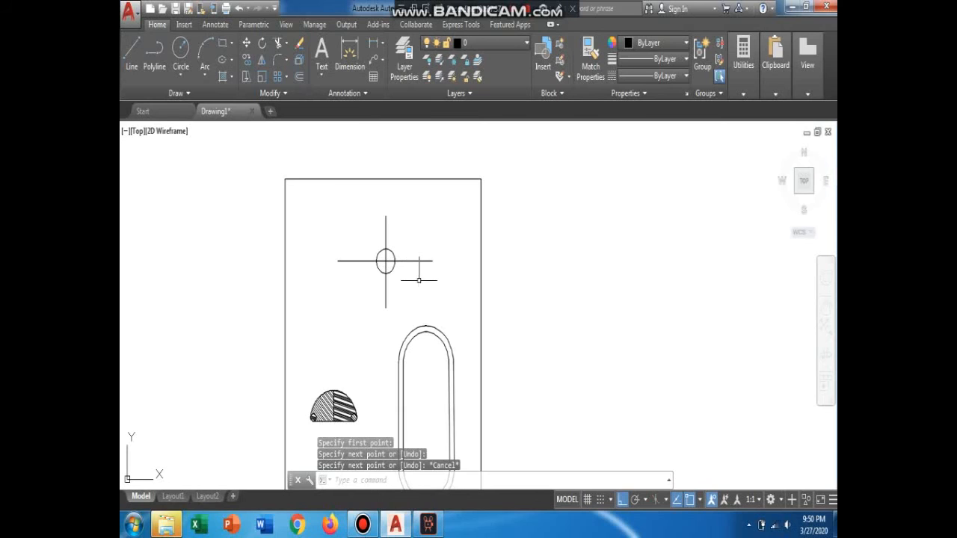
{"action": "scroll", "coordinate": [404, 272], "scroll_direction": "up", "scroll_amount": 5}
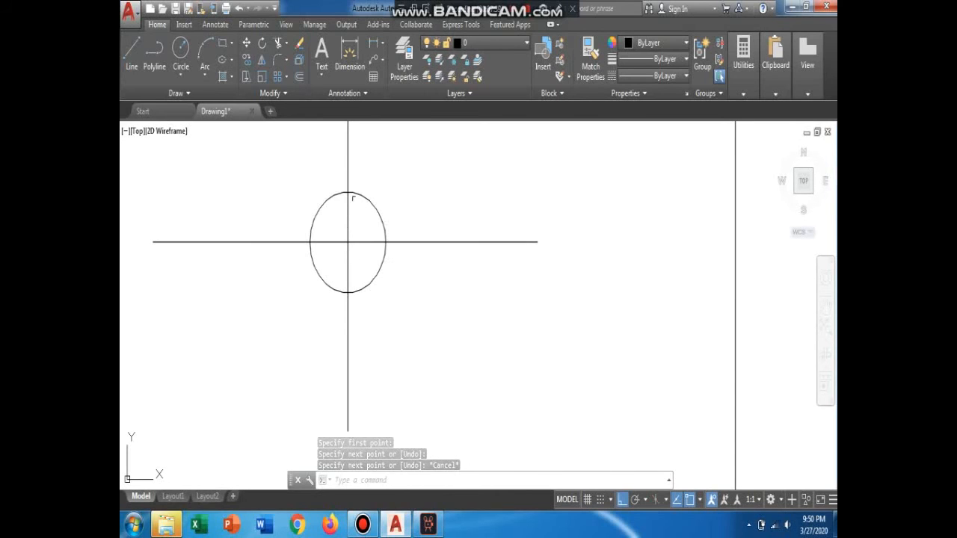
Draw a circle of radius 2.5 centred on the top quadrant of the radius 10 circle.
{"action": "scroll", "coordinate": [355, 214], "scroll_direction": "down", "scroll_amount": 2}
{"action": "scroll", "coordinate": [359, 209], "scroll_direction": "up", "scroll_amount": 5}
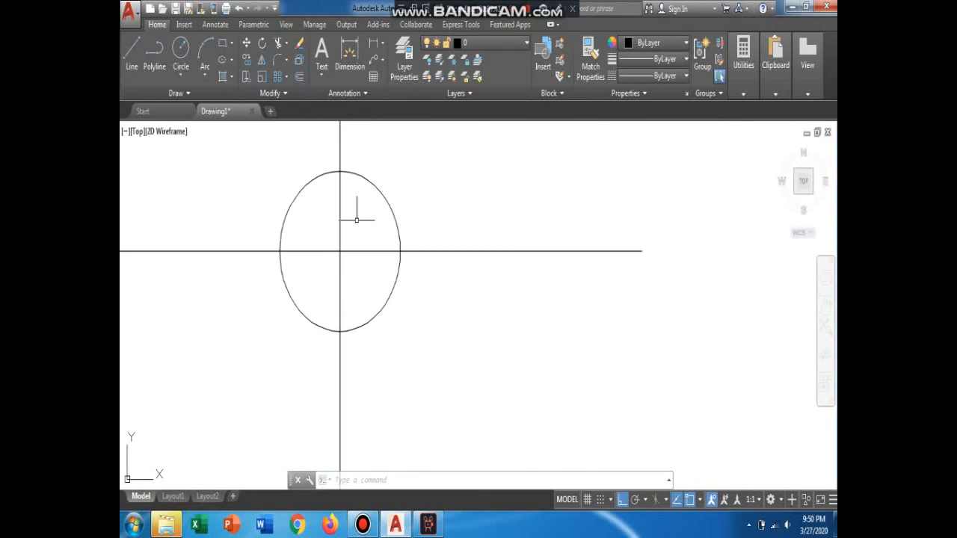
{"action": "left_click", "coordinate": [179, 49]}
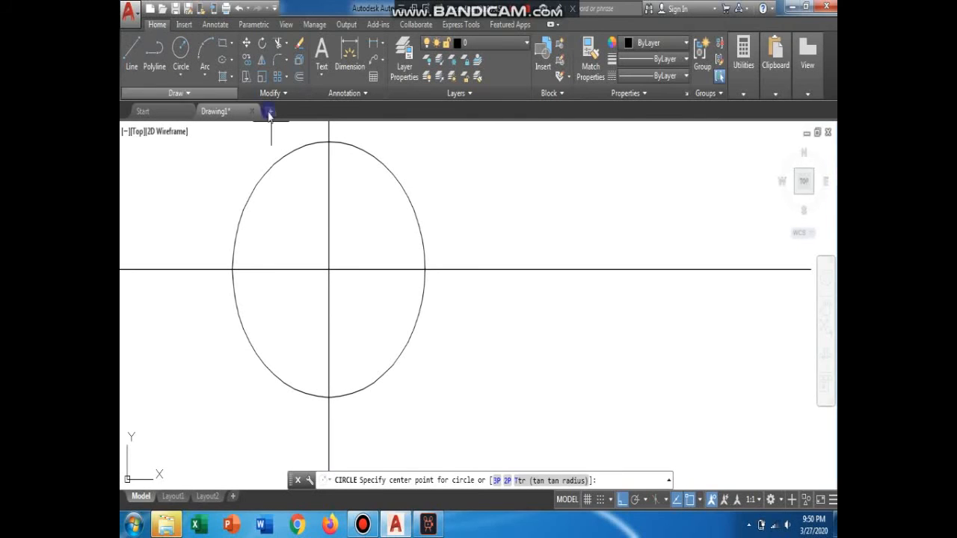
{"action": "left_click", "coordinate": [329, 141]}
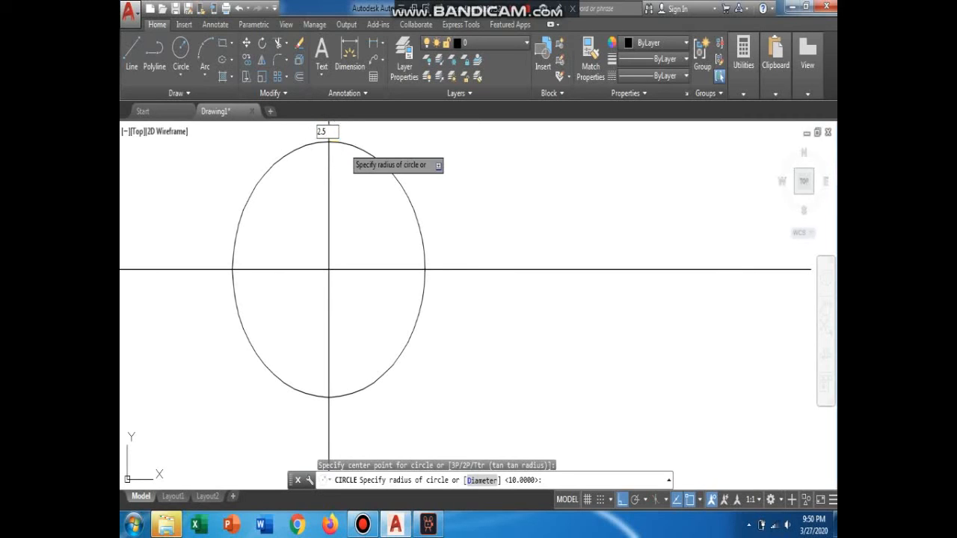
{"action": "key", "text": "Return"}
{"action": "scroll", "coordinate": [351, 157], "scroll_direction": "down", "scroll_amount": 3}
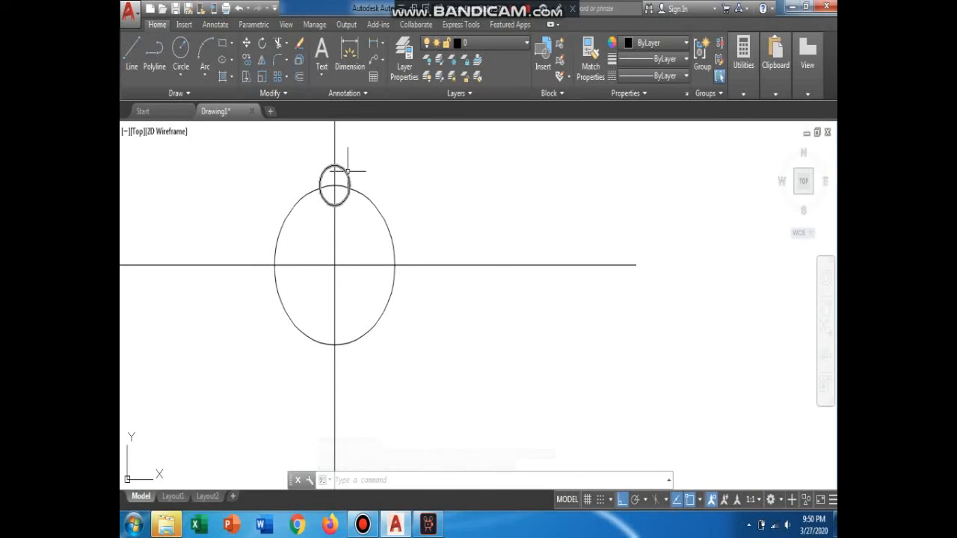
{"action": "left_click", "coordinate": [348, 171]}
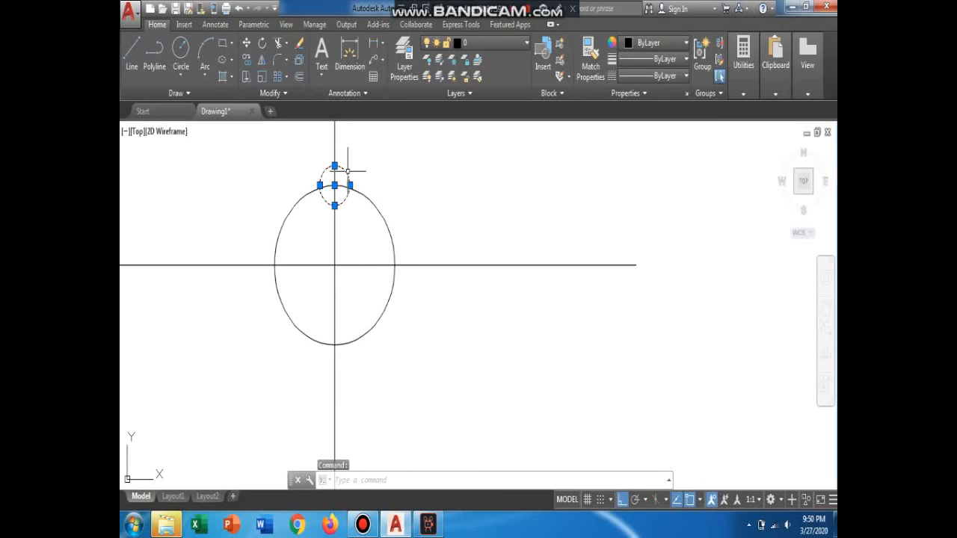
{"action": "key", "text": "Escape"}
Create a polar array of the radius 2.5 circle around the radius 10 circle's centre, with 5 items filling 360 degrees.
{"action": "scroll", "coordinate": [344, 184], "scroll_direction": "up", "scroll_amount": 4}
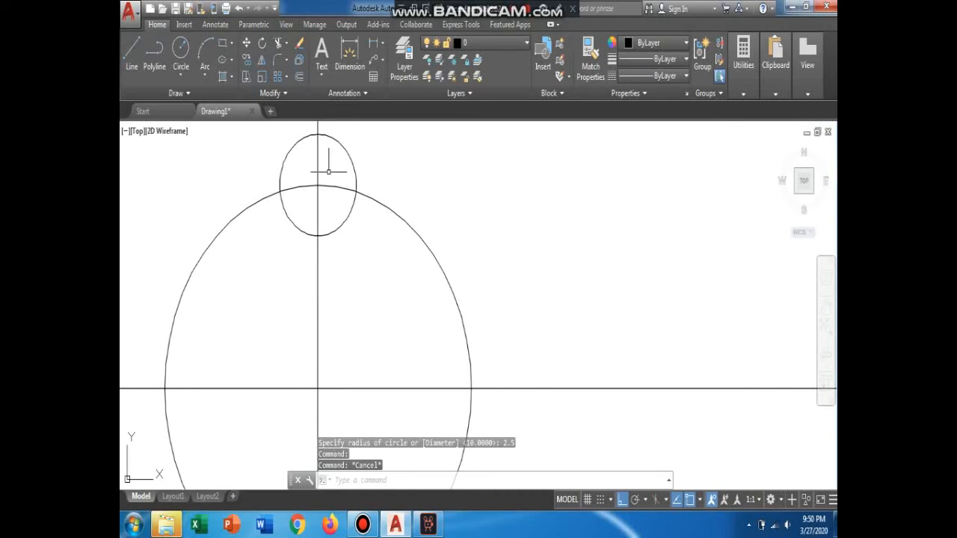
{"action": "scroll", "coordinate": [358, 178], "scroll_direction": "down", "scroll_amount": 2}
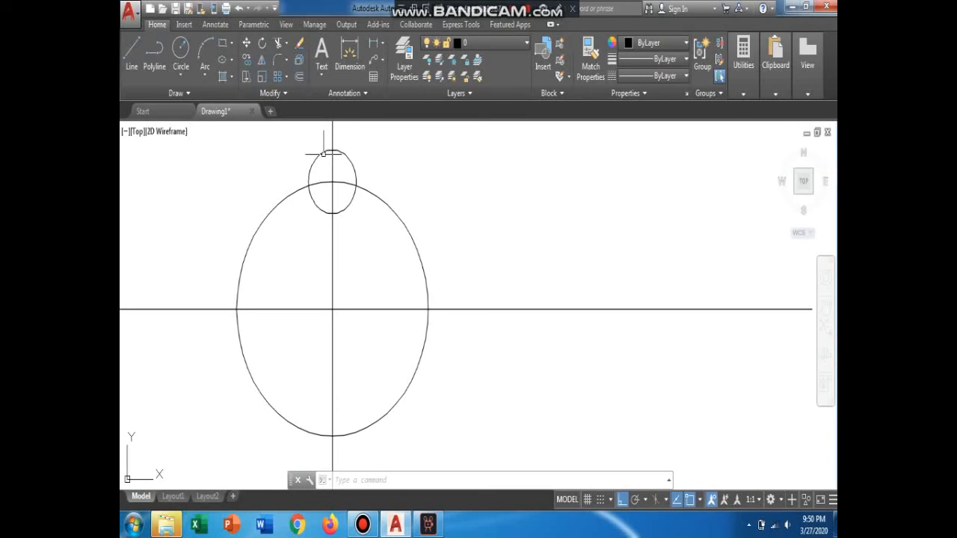
{"action": "left_click", "coordinate": [286, 78]}
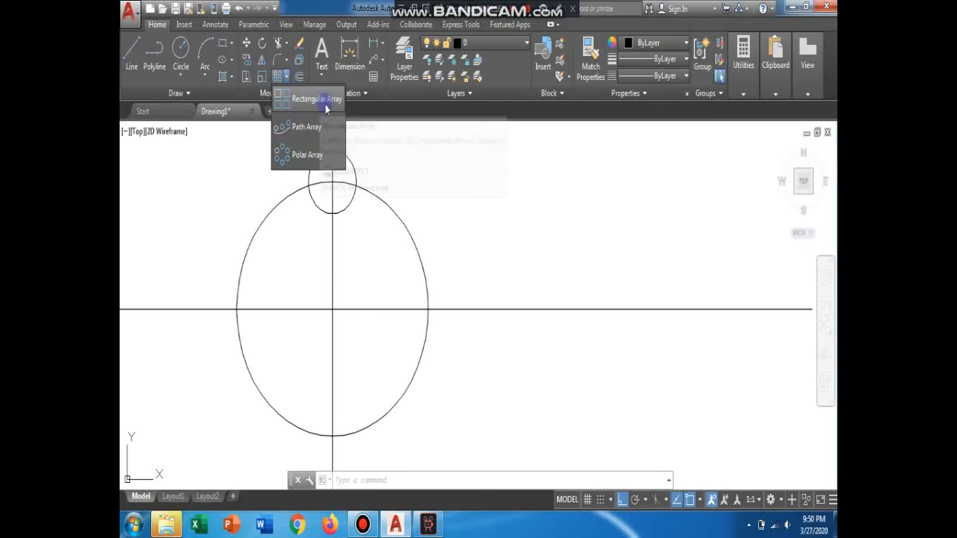
{"action": "left_click", "coordinate": [300, 156]}
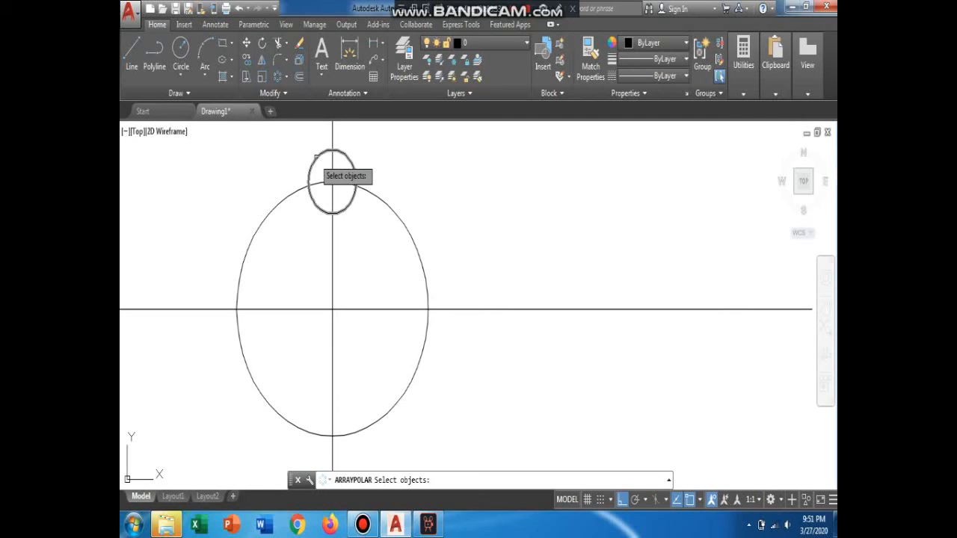
{"action": "left_click", "coordinate": [318, 155]}
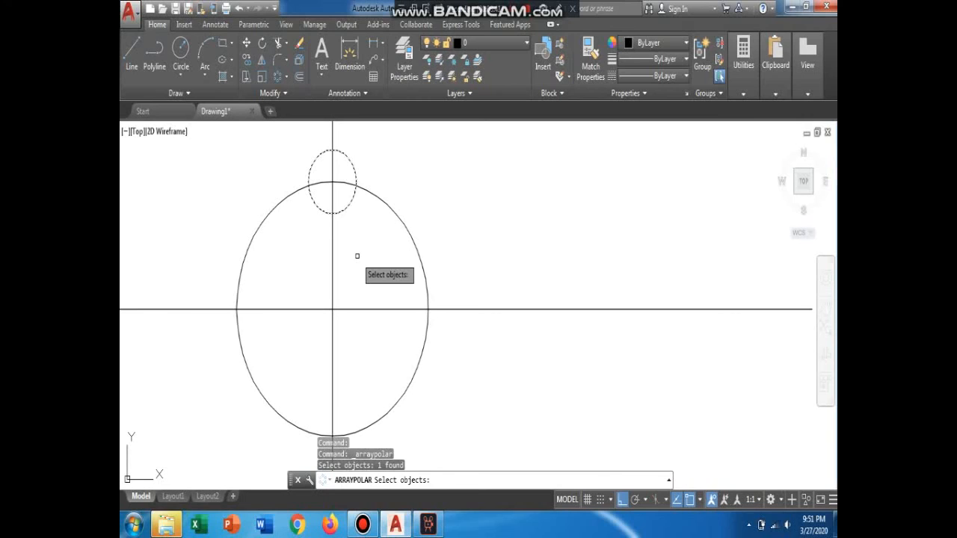
{"action": "key", "text": "Return"}
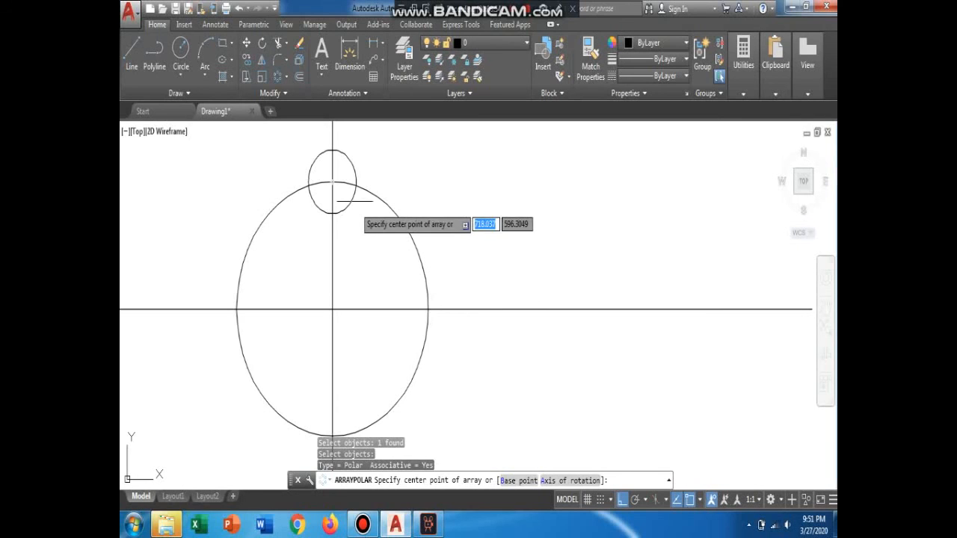
{"action": "left_click", "coordinate": [332, 309]}
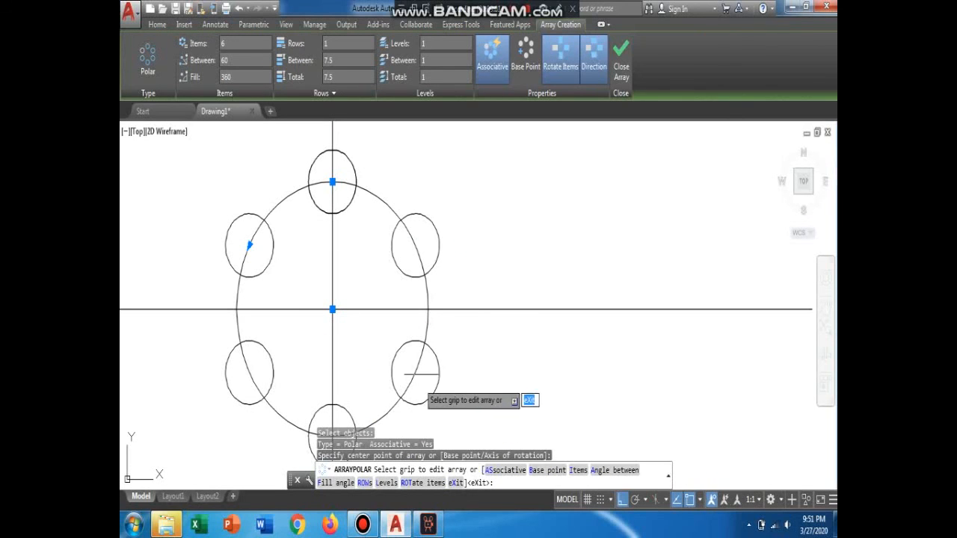
{"action": "middle_click_drag", "start_coordinate": [352, 273], "coordinate": [348, 224]}
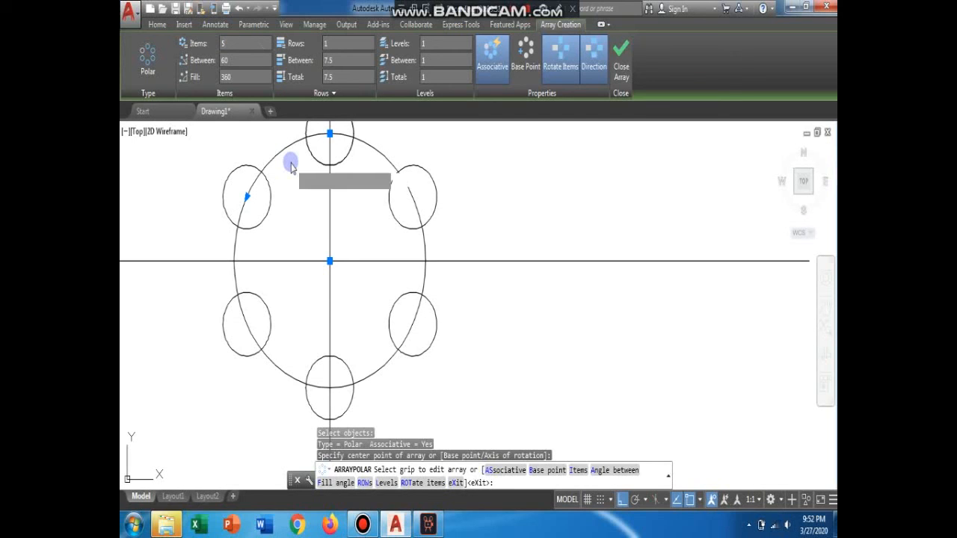
{"action": "scroll", "coordinate": [370, 234], "scroll_direction": "down", "scroll_amount": 4}
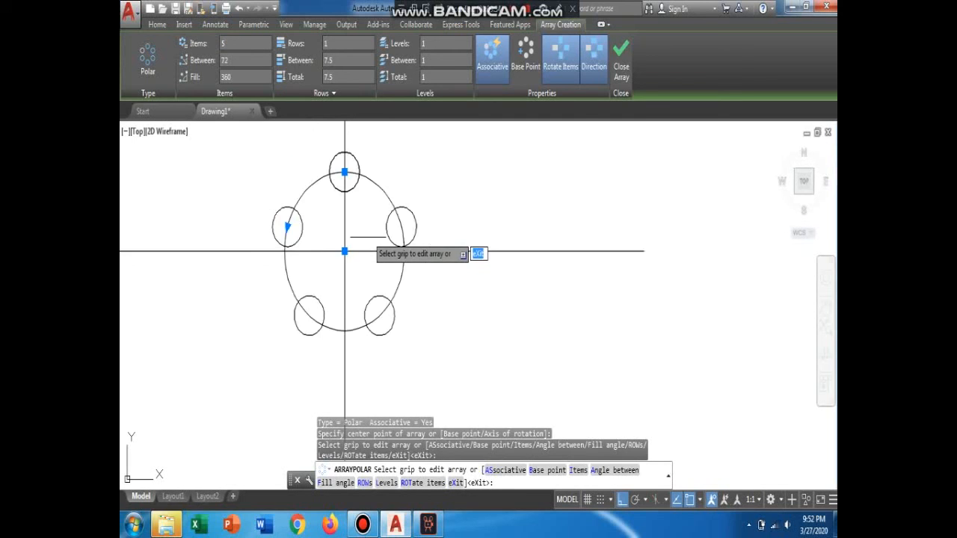
{"action": "scroll", "coordinate": [362, 260], "scroll_direction": "up", "scroll_amount": 4}
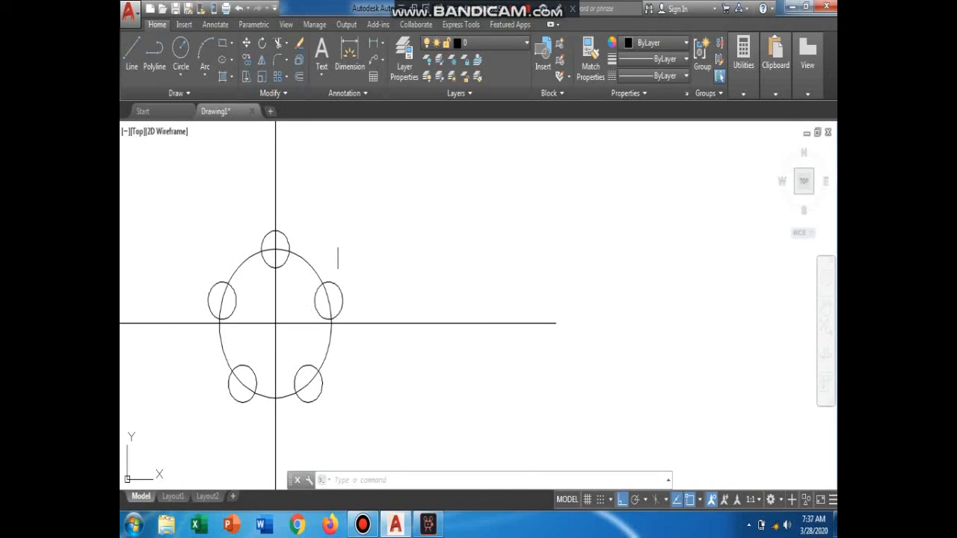
Delete the overlapping duplicate of the small circles' polar array, keeping one set around the radius 10 circle.
{"action": "middle_click_drag", "start_coordinate": [337, 258], "coordinate": [387, 209]}
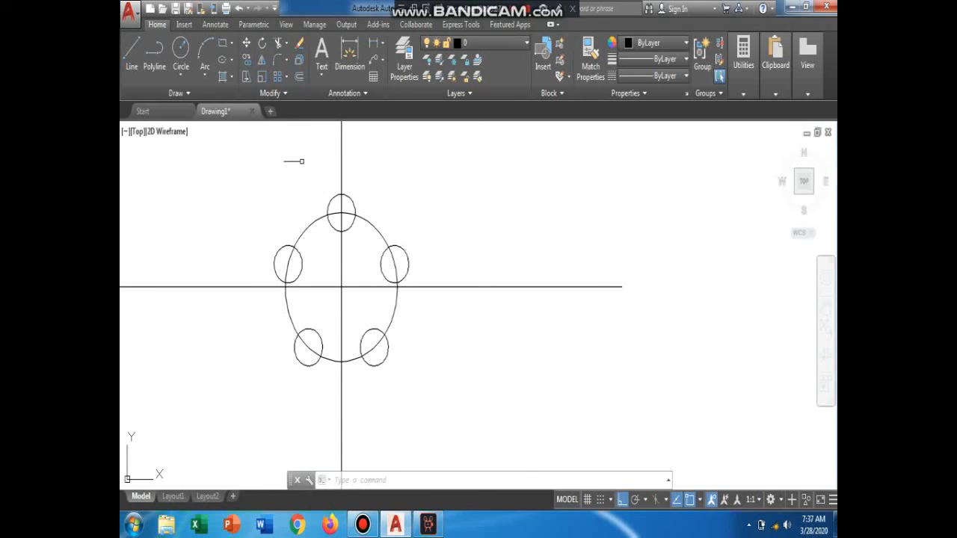
{"action": "left_click", "coordinate": [287, 78]}
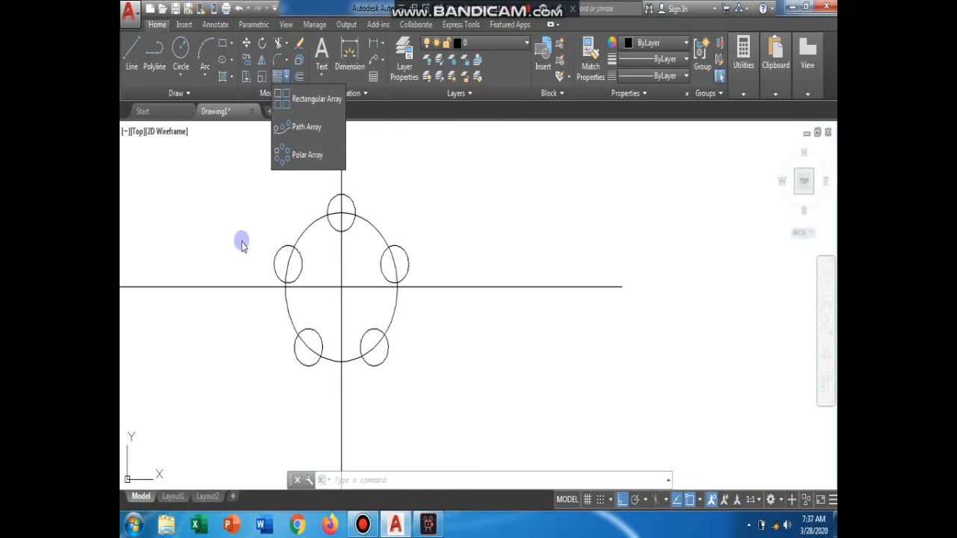
{"action": "left_click", "coordinate": [342, 196]}
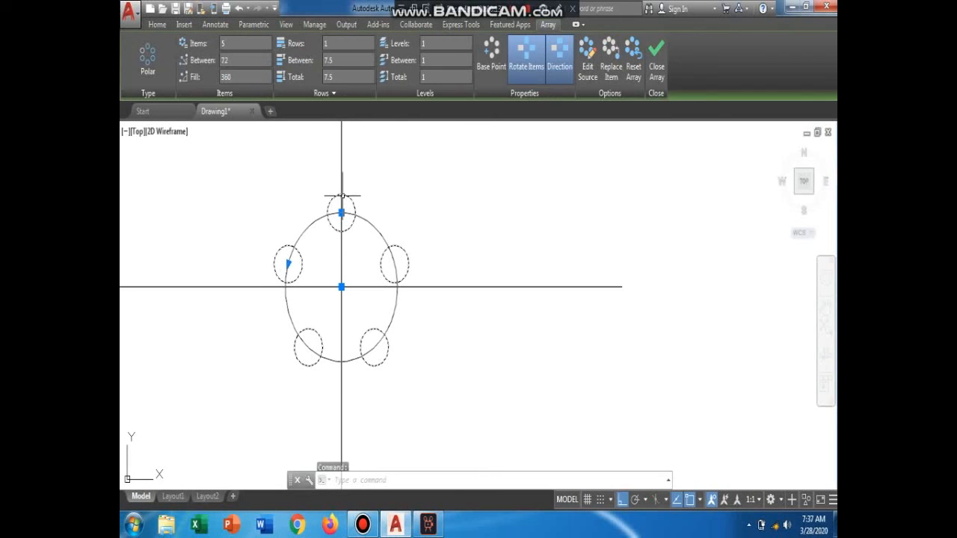
{"action": "key", "text": "Delete"}
{"action": "key", "text": "Escape"}
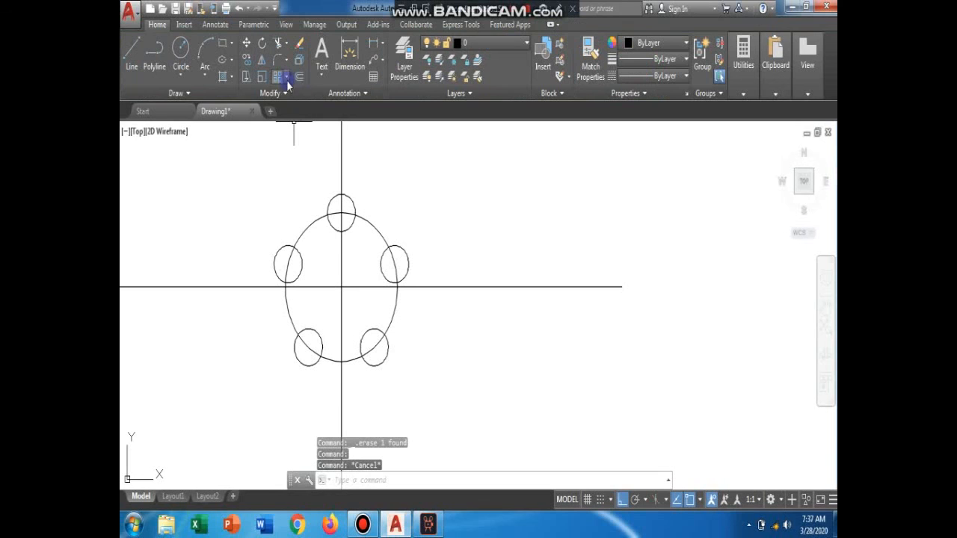
{"action": "left_click", "coordinate": [287, 78]}
{"action": "left_click", "coordinate": [303, 201]}
Draw a 15 by 15 square in the empty area above the hatched half-circle, near the frame's left edge.
{"action": "middle_click_drag", "start_coordinate": [306, 307], "coordinate": [451, 213]}
{"action": "middle_click_drag", "start_coordinate": [355, 290], "coordinate": [422, 214]}
{"action": "scroll", "coordinate": [379, 258], "scroll_direction": "down", "scroll_amount": 4}
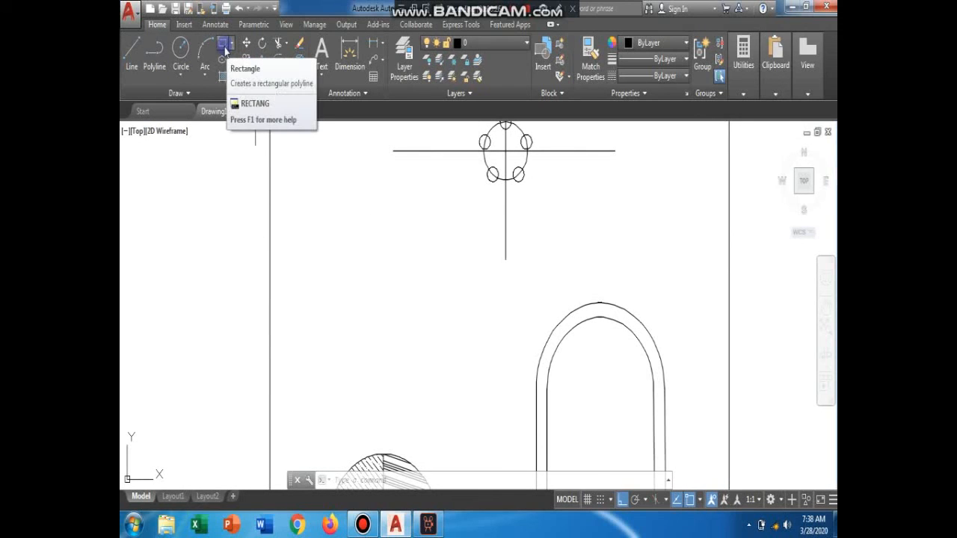
{"action": "left_click", "coordinate": [225, 47]}
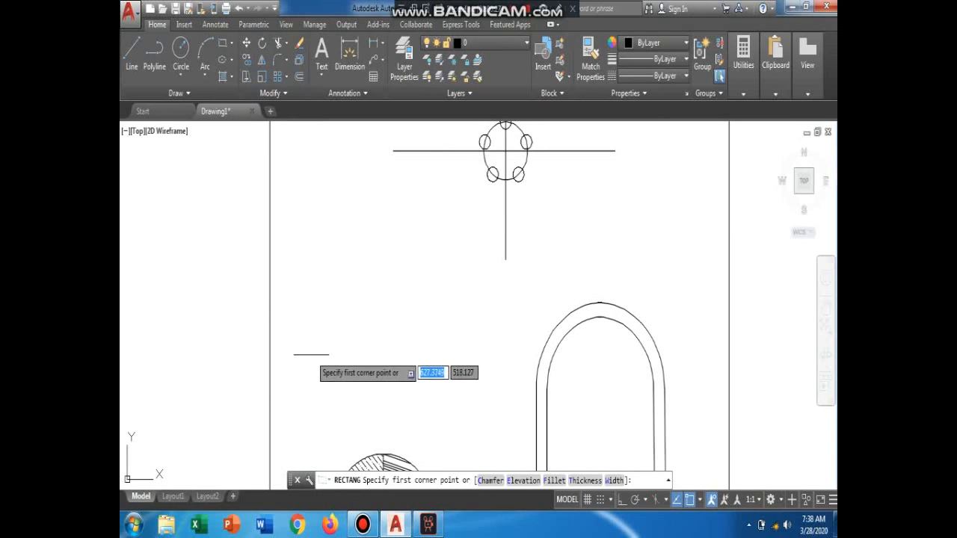
{"action": "left_click", "coordinate": [313, 378]}
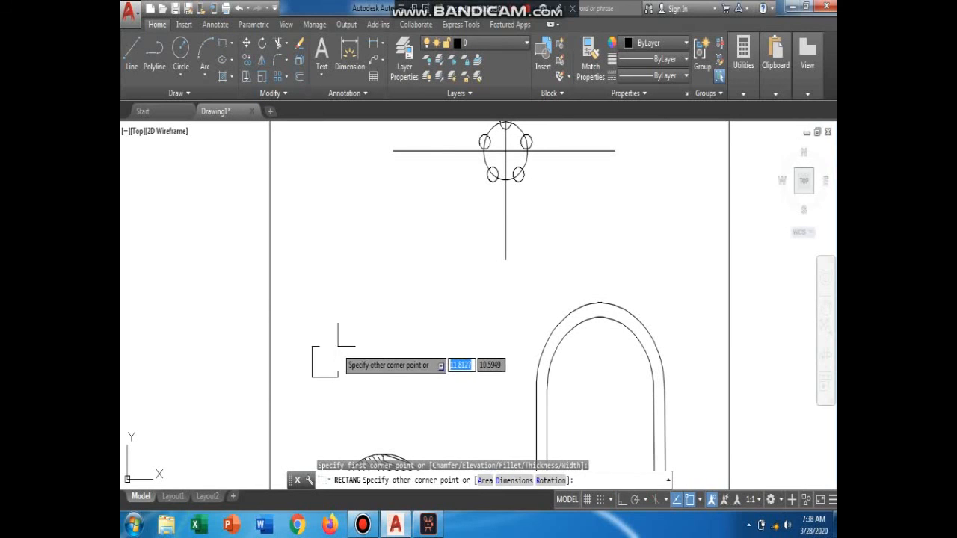
{"action": "type", "text": "15"}
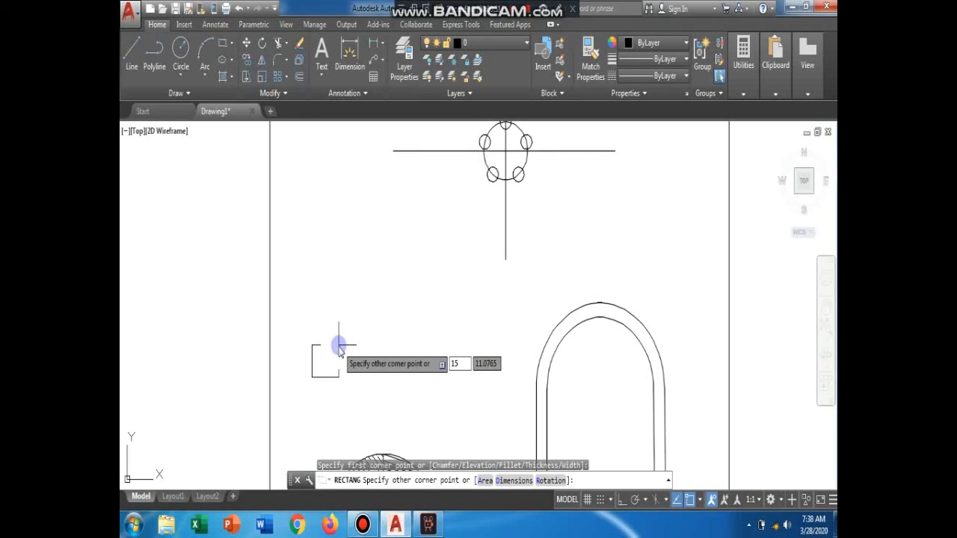
{"action": "key", "text": "Tab"}
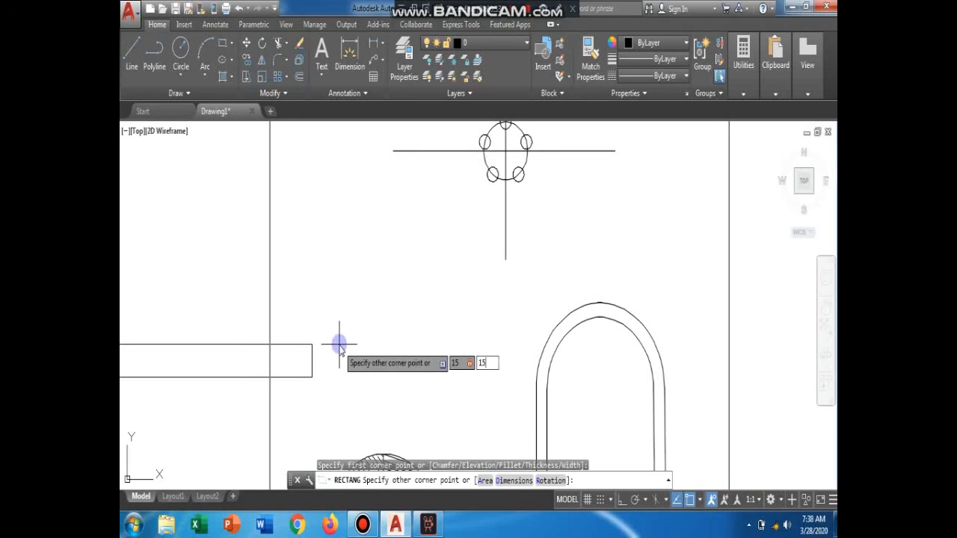
{"action": "type", "text": "15"}
{"action": "key", "text": "Return"}
Create a rectangular array of the 15 by 15 square with 3 columns and 3 rows.
{"action": "scroll", "coordinate": [347, 351], "scroll_direction": "up", "scroll_amount": 4}
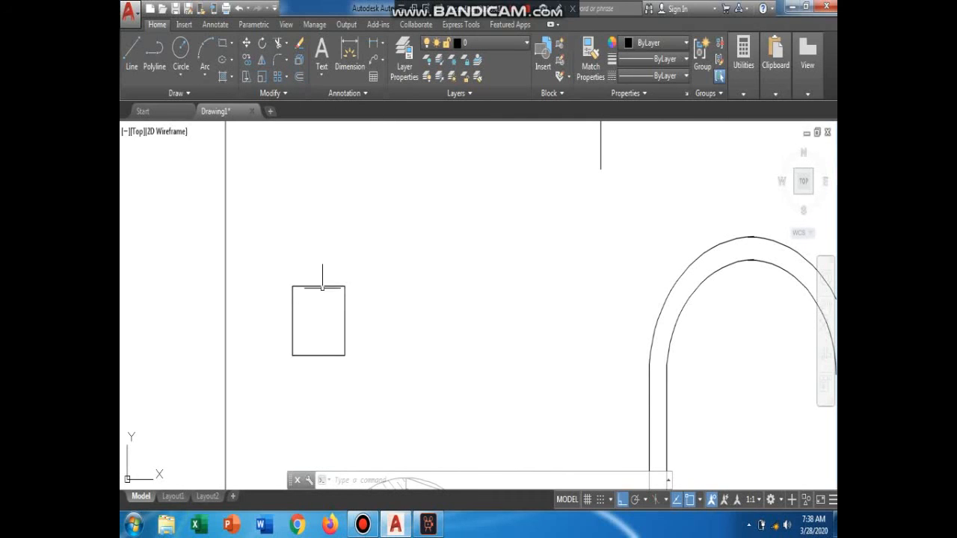
{"action": "left_click", "coordinate": [288, 80]}
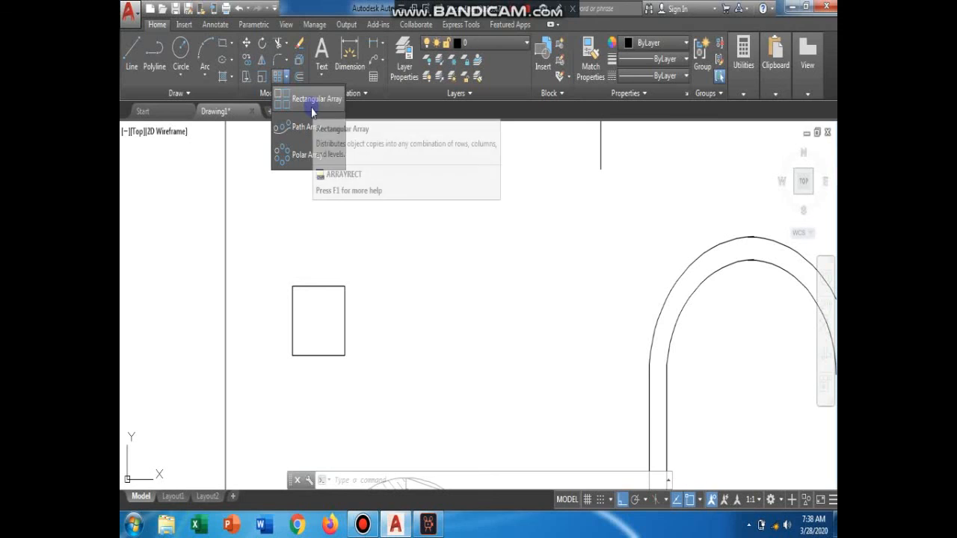
{"action": "left_click", "coordinate": [313, 101]}
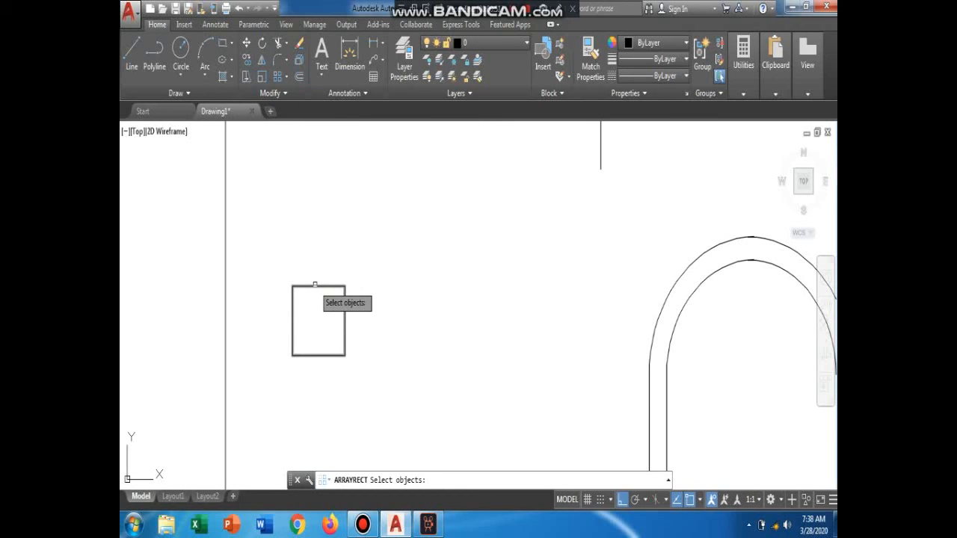
{"action": "left_click", "coordinate": [315, 284]}
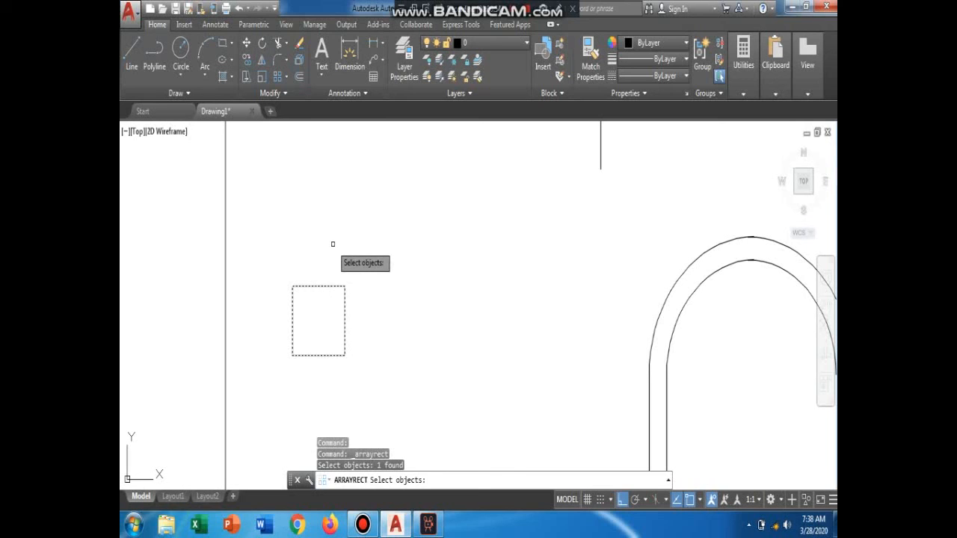
{"action": "key", "text": "Return"}
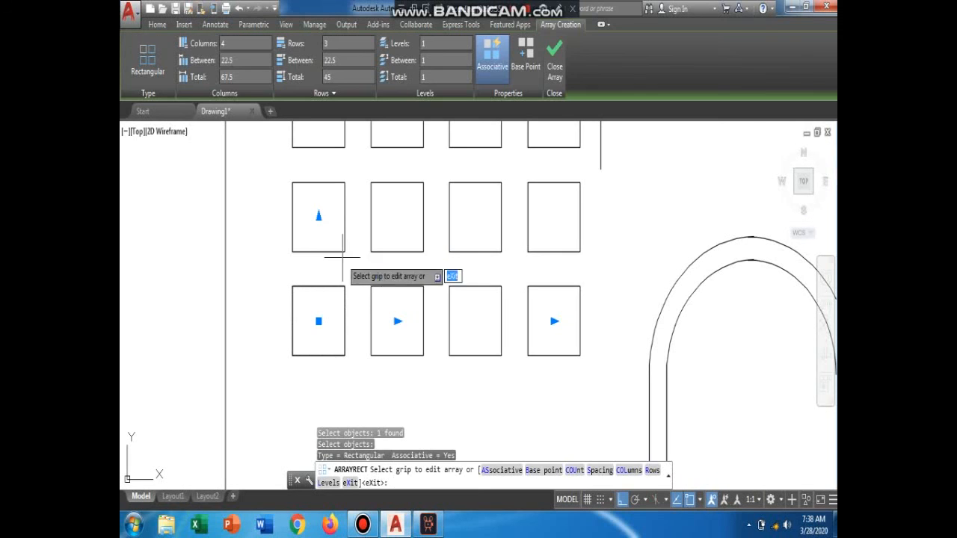
{"action": "scroll", "coordinate": [415, 247], "scroll_direction": "down", "scroll_amount": 5}
{"action": "scroll", "coordinate": [415, 242], "scroll_direction": "up", "scroll_amount": 2}
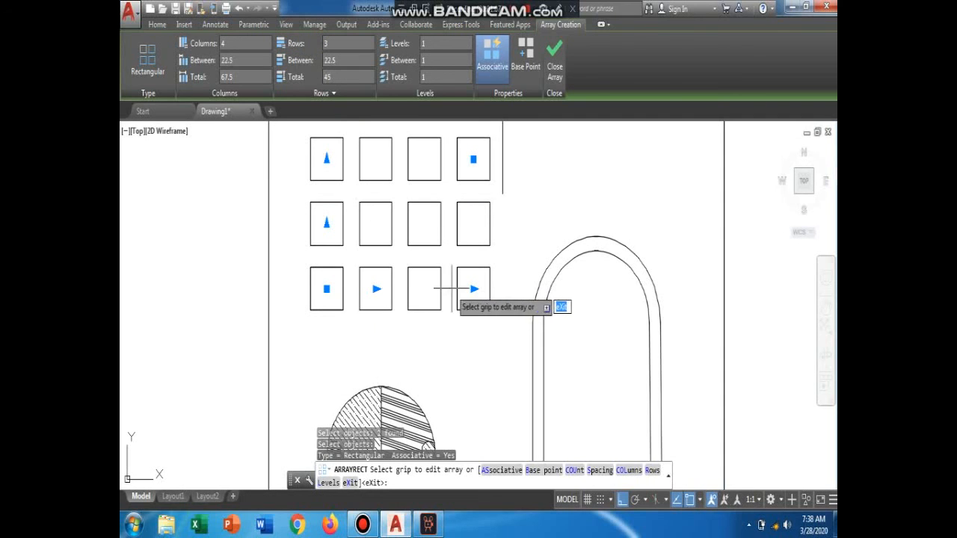
{"action": "left_click", "coordinate": [222, 43]}
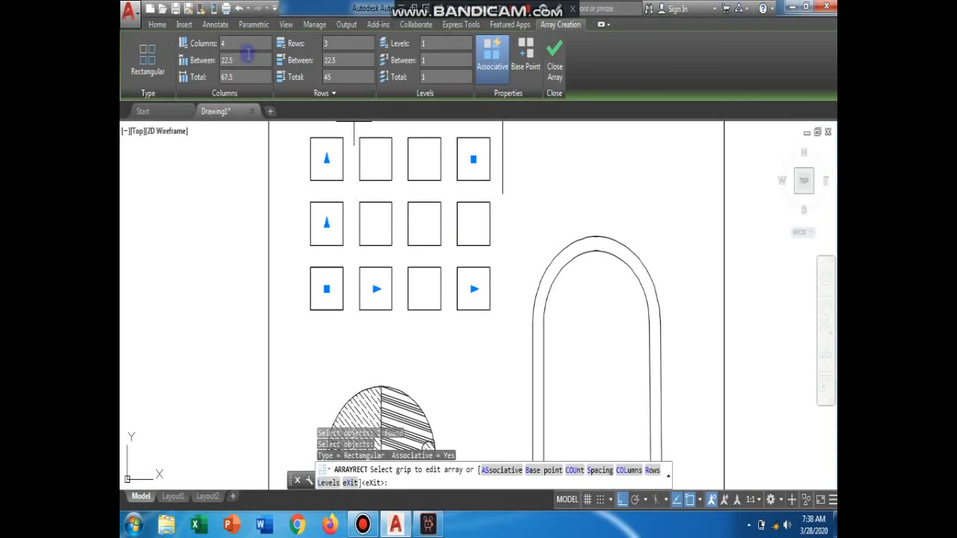
{"action": "left_click", "coordinate": [224, 43]}
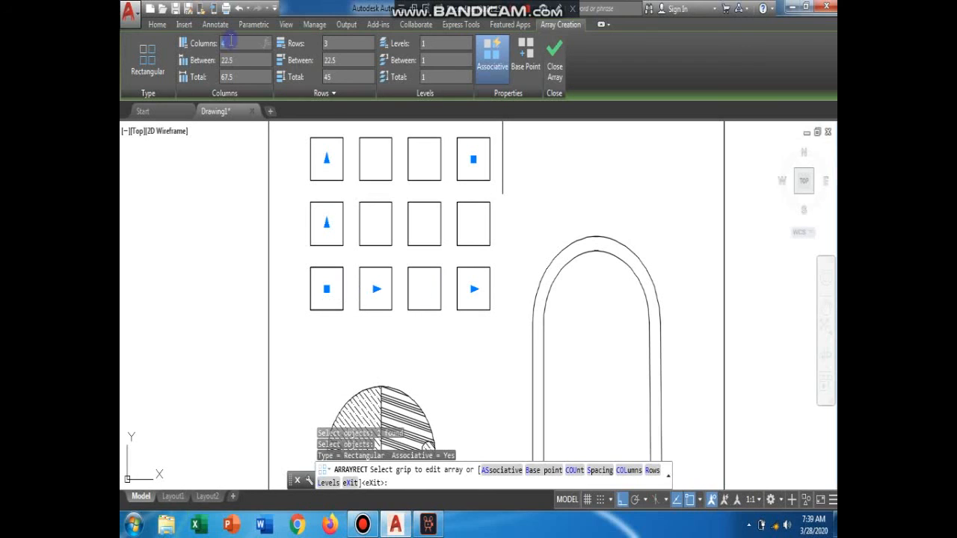
{"action": "type", "text": "3"}
{"action": "key", "text": "Return"}
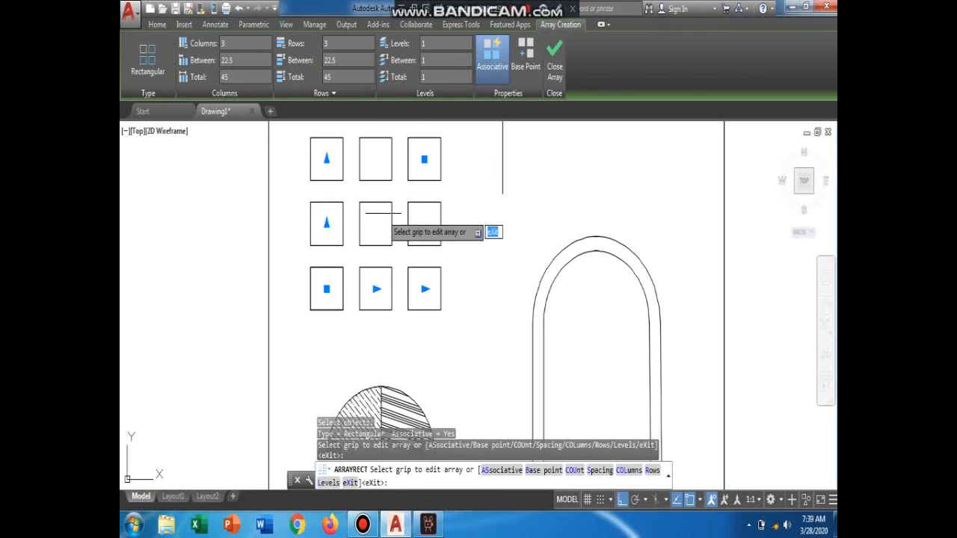
{"action": "key", "text": "Escape"}
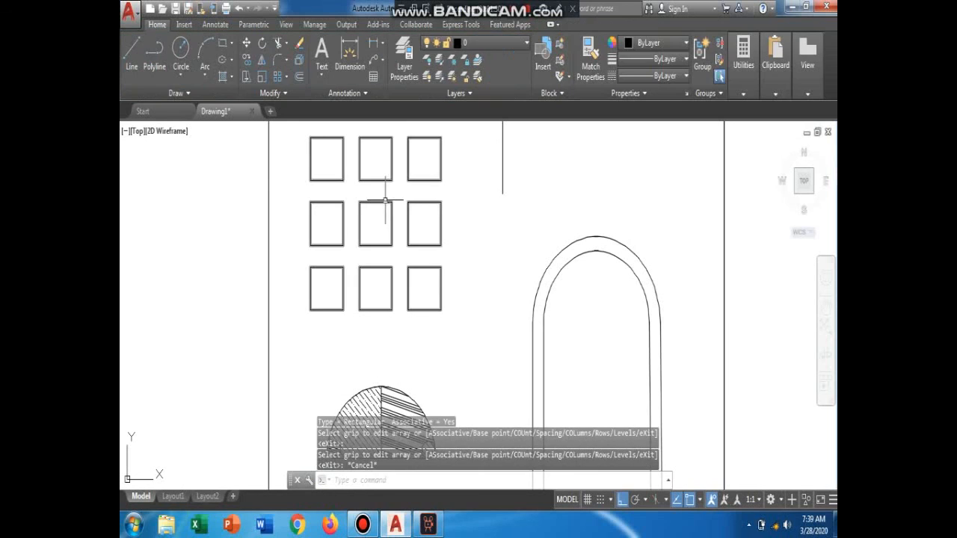
Set the square array's column spacing to 25 and its row spacing to 30.
{"action": "left_click", "coordinate": [321, 268]}
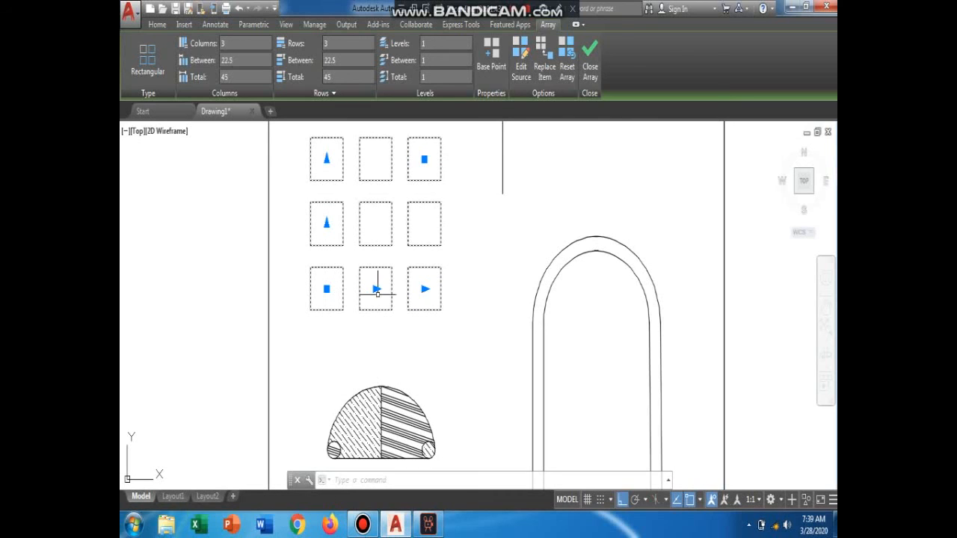
{"action": "left_click", "coordinate": [220, 61]}
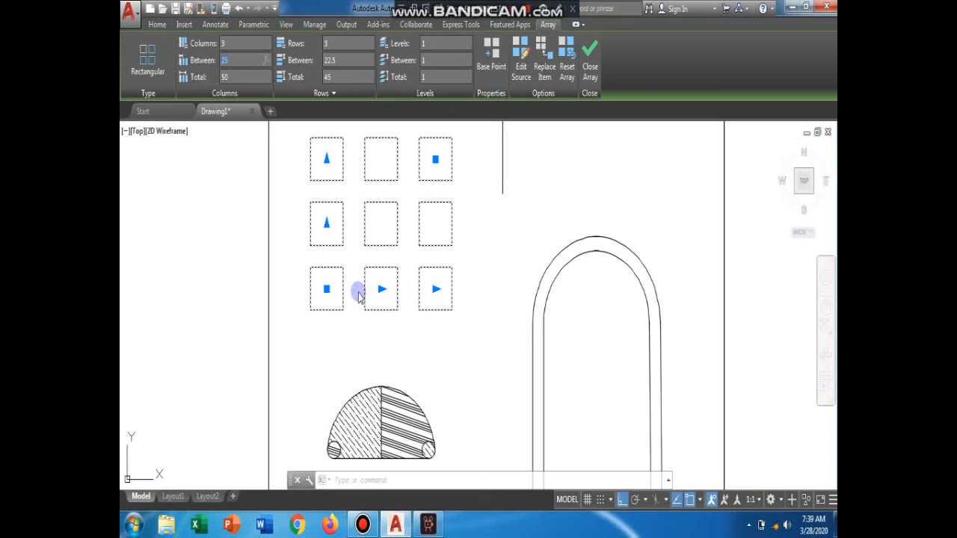
{"action": "left_click", "coordinate": [332, 61]}
{"action": "left_click", "coordinate": [336, 67]}
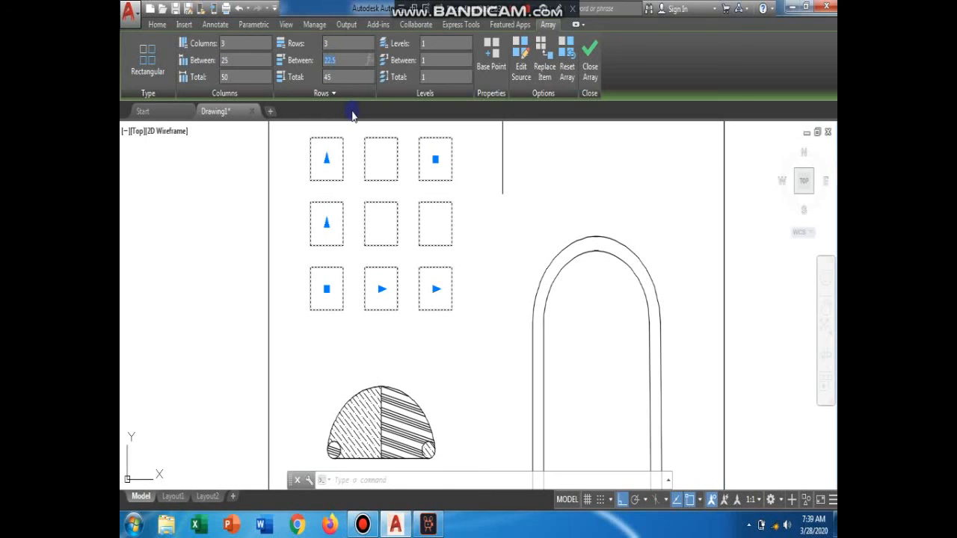
{"action": "key", "text": "Return"}
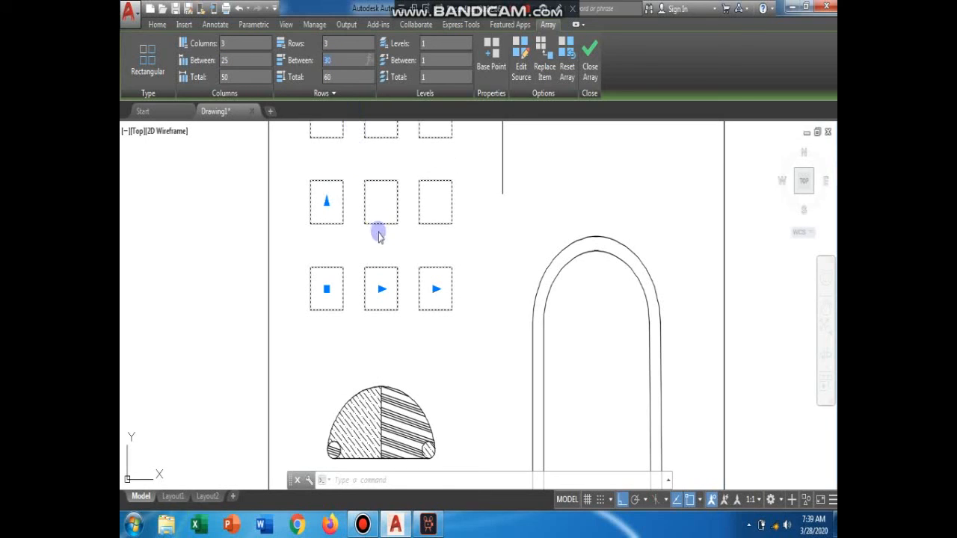
{"action": "left_click", "coordinate": [380, 234]}
{"action": "scroll", "coordinate": [346, 234], "scroll_direction": "down", "scroll_amount": 2}
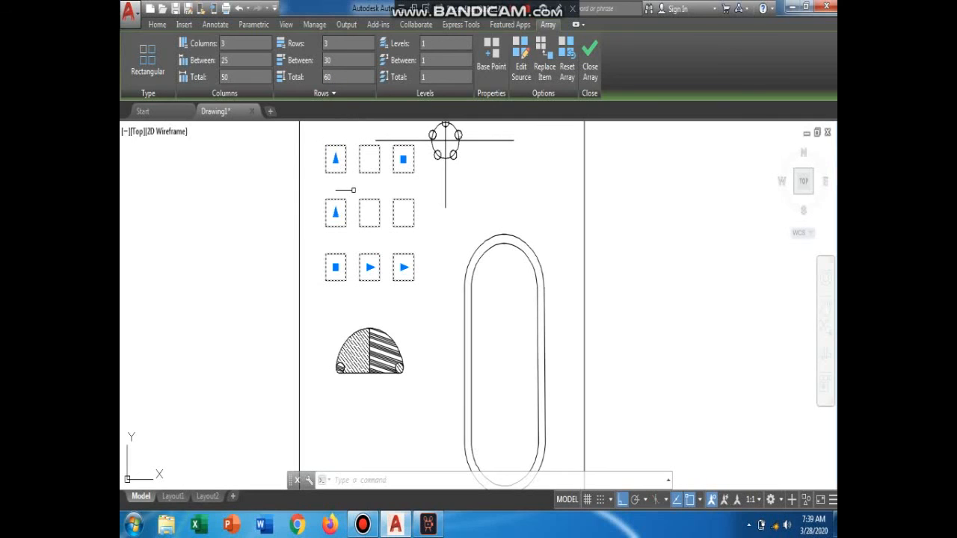
{"action": "key", "text": "Escape"}
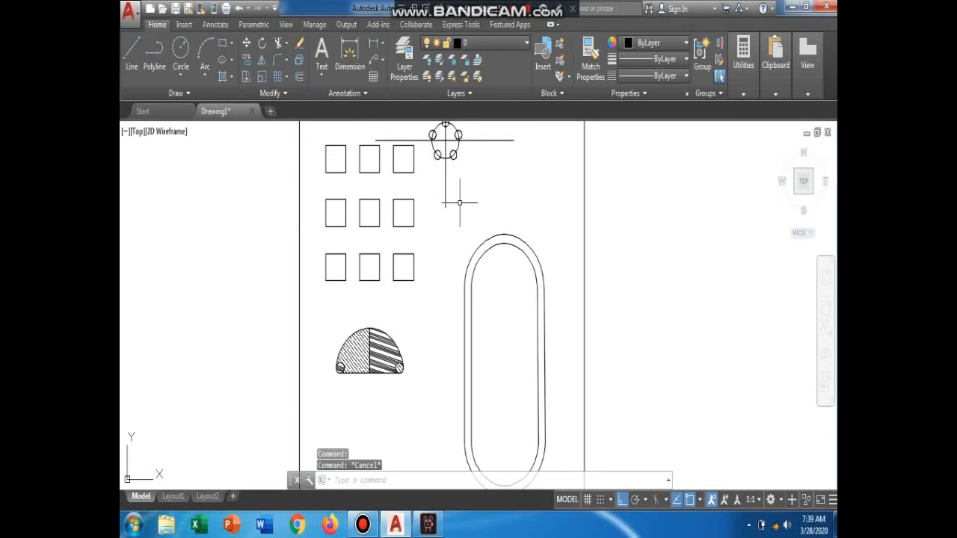